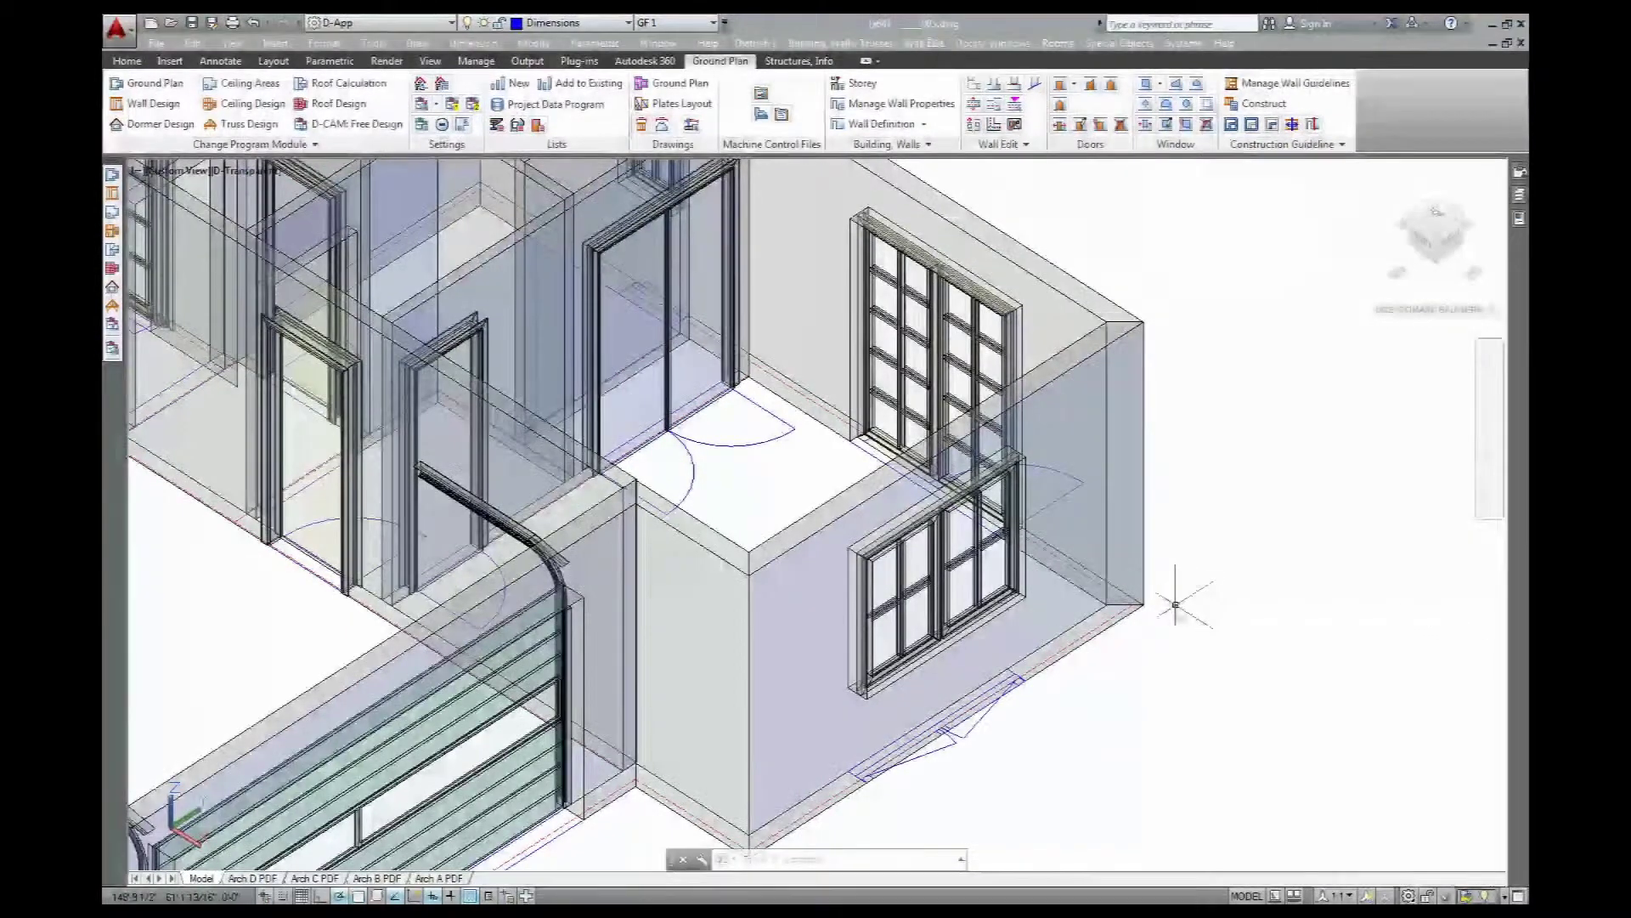
Start the Wall Edit > Properties command on the Ground Plan ribbon
left_click(993, 104)
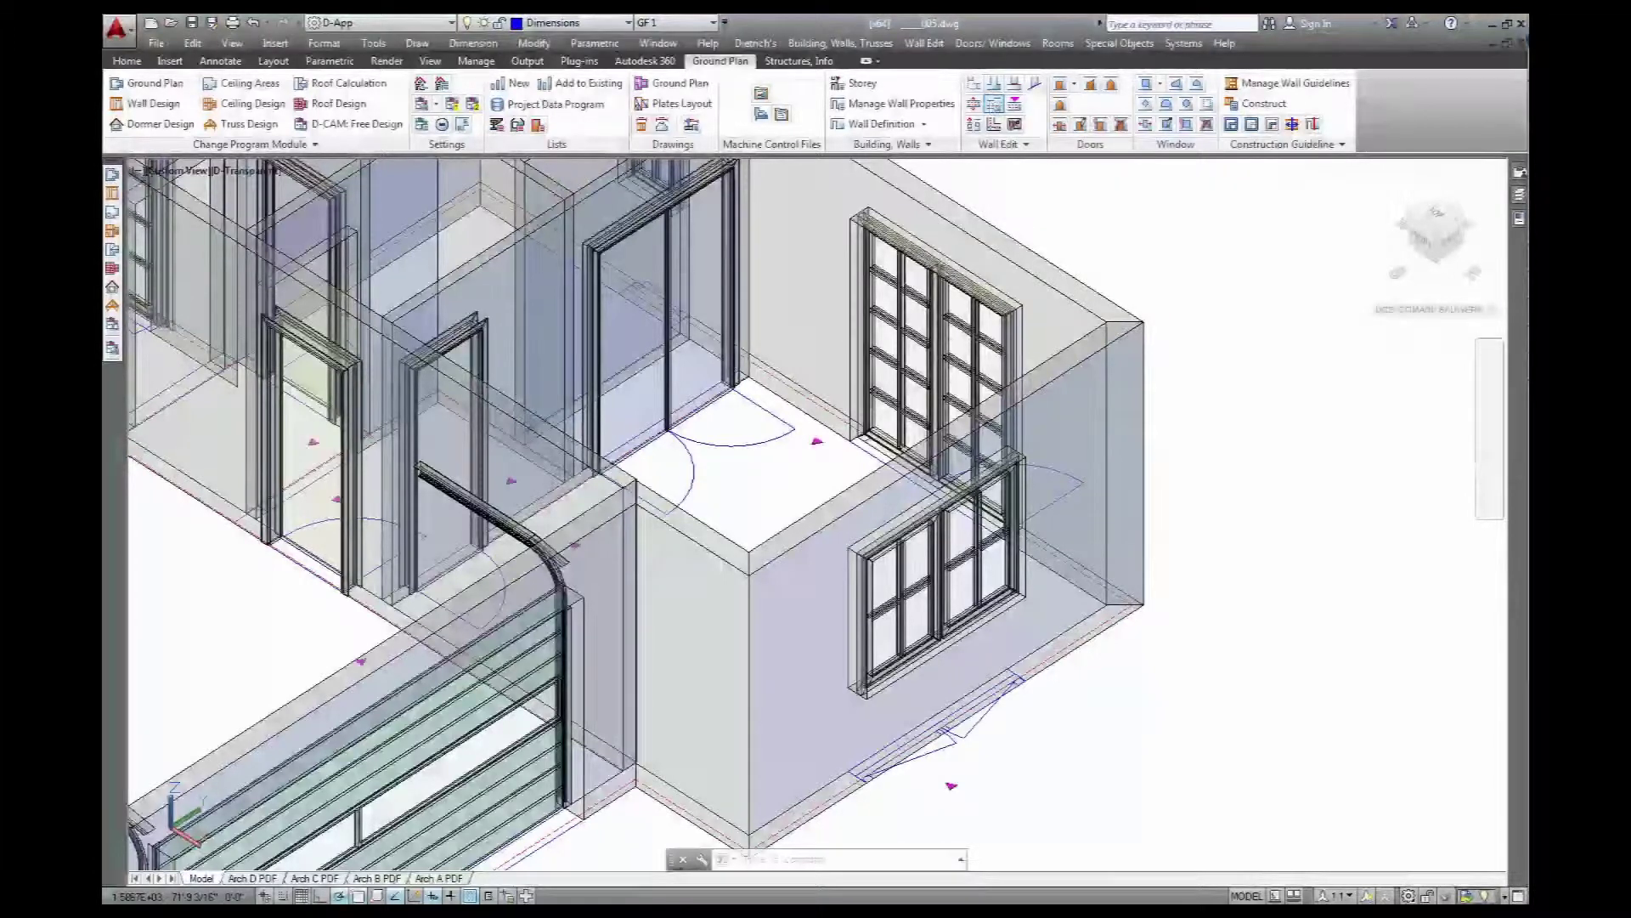
Assign the A_Dietrichs_HRB12 wall construction guideline to the exterior wall and apply it
left_click(817, 510)
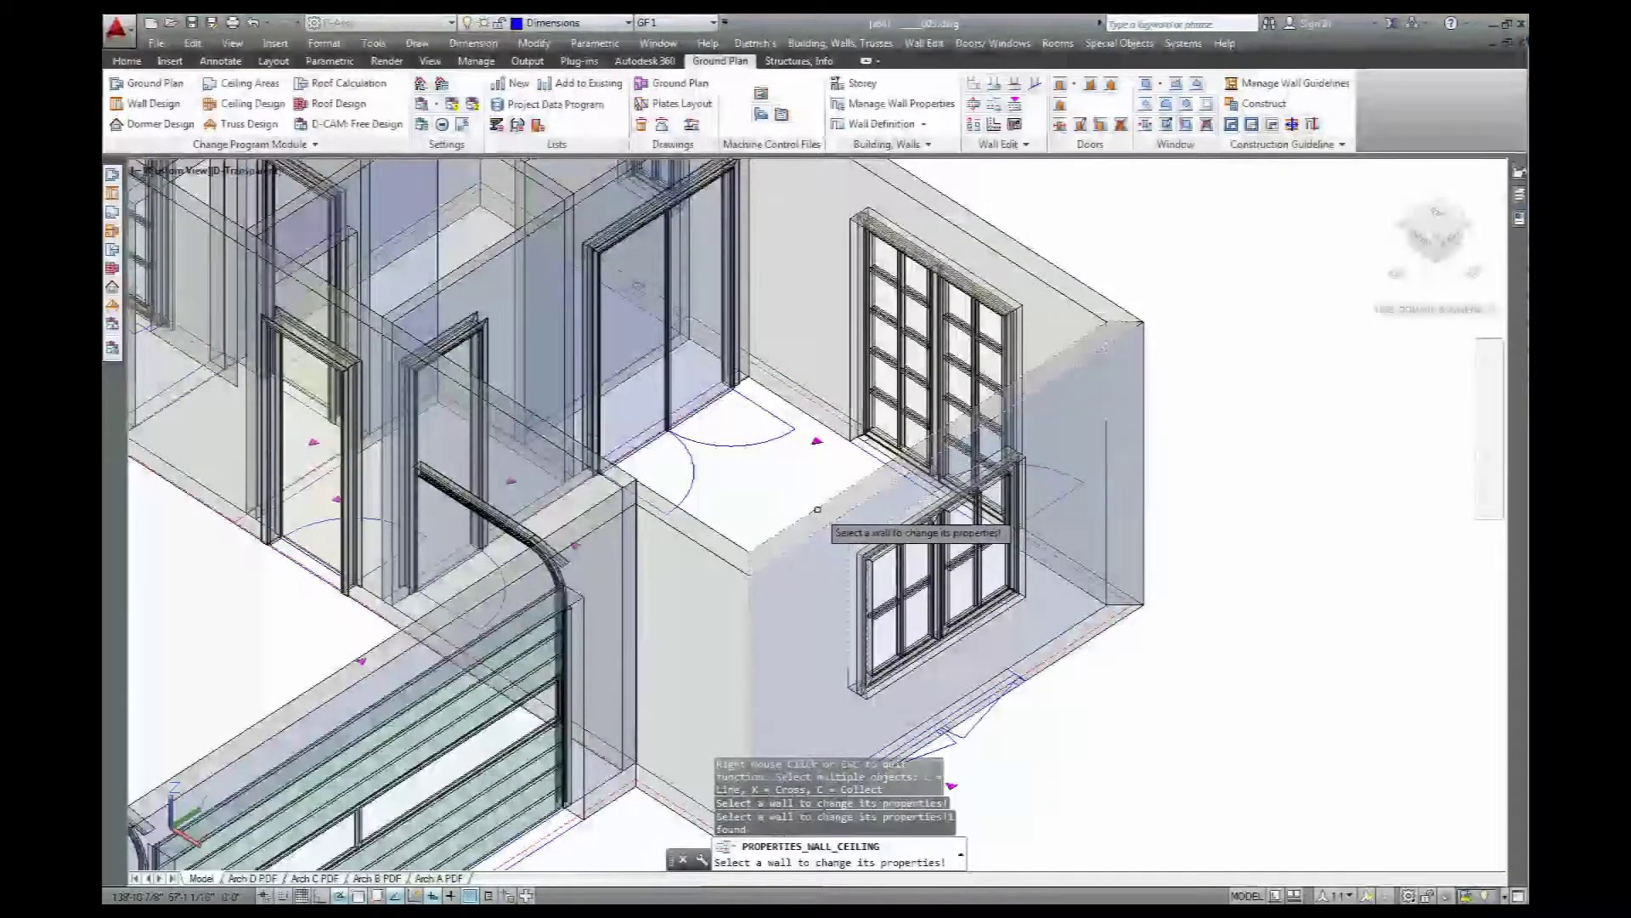
right_click(864, 512)
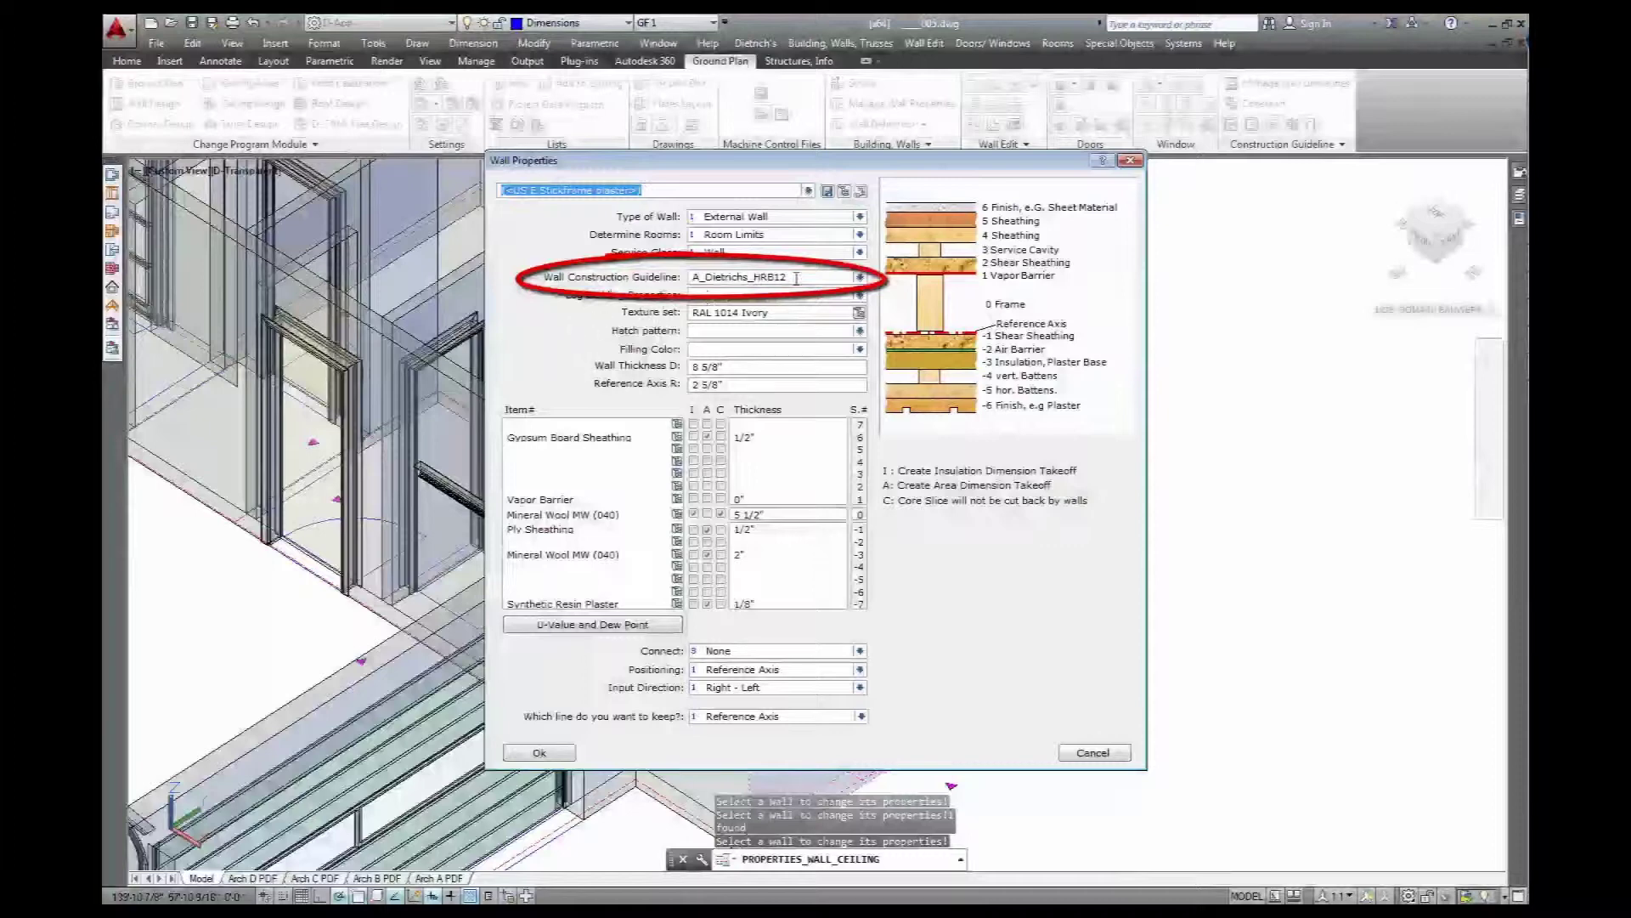
left_click(860, 278)
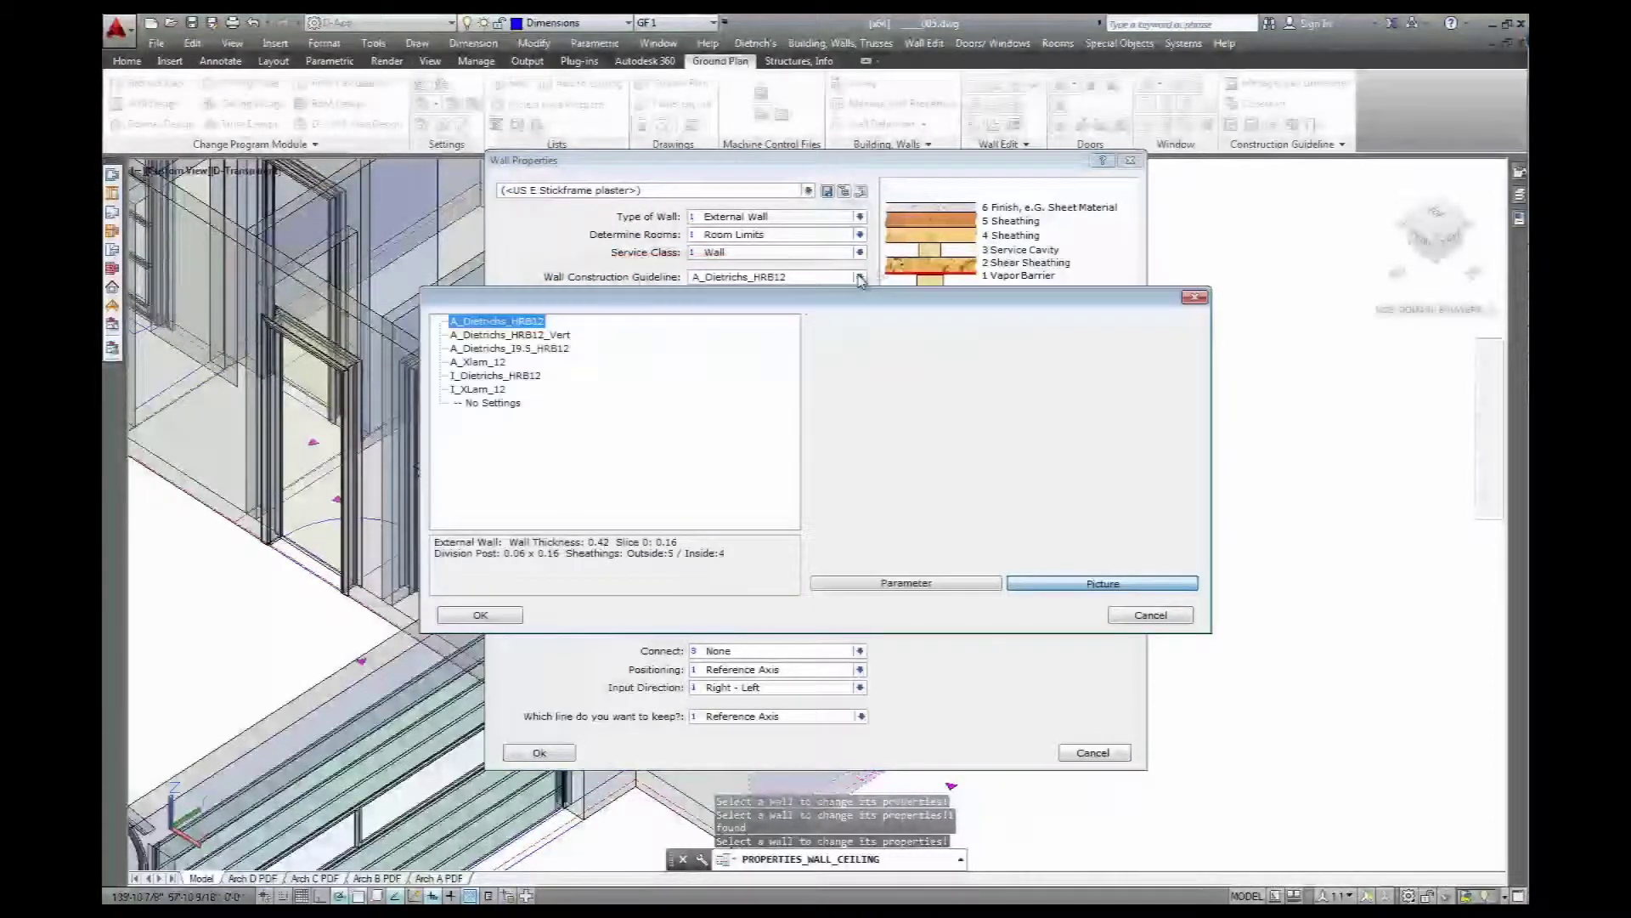
left_click(480, 616)
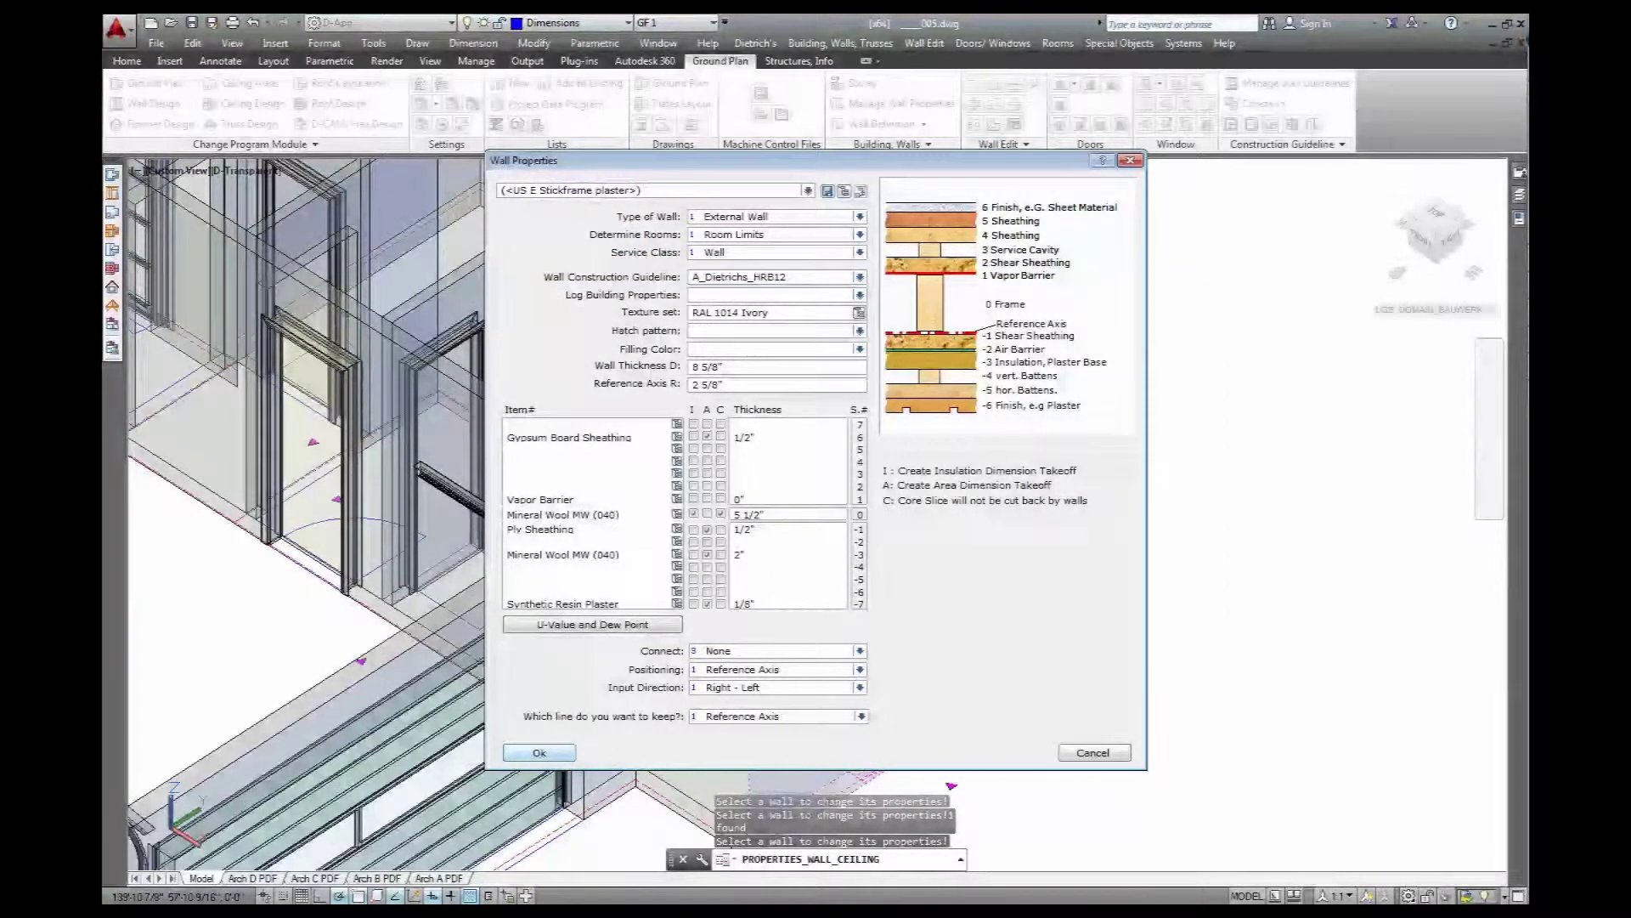
key("Return")
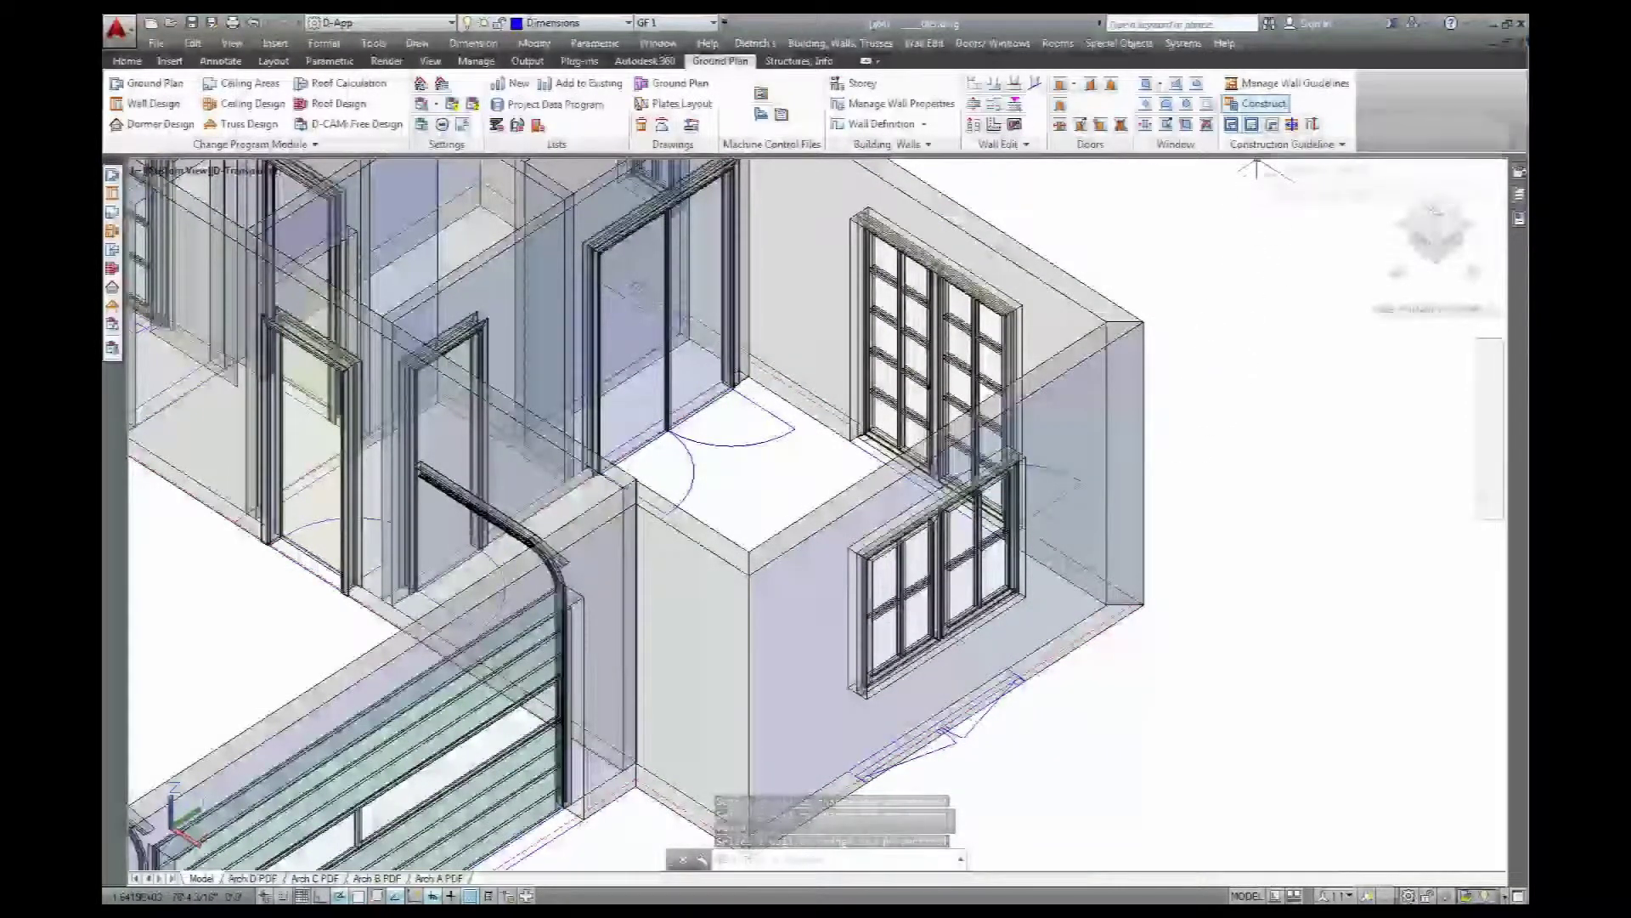
Construct the exterior wall's framing and sheathing with default settings, keeping its wall properties
left_click(1257, 103)
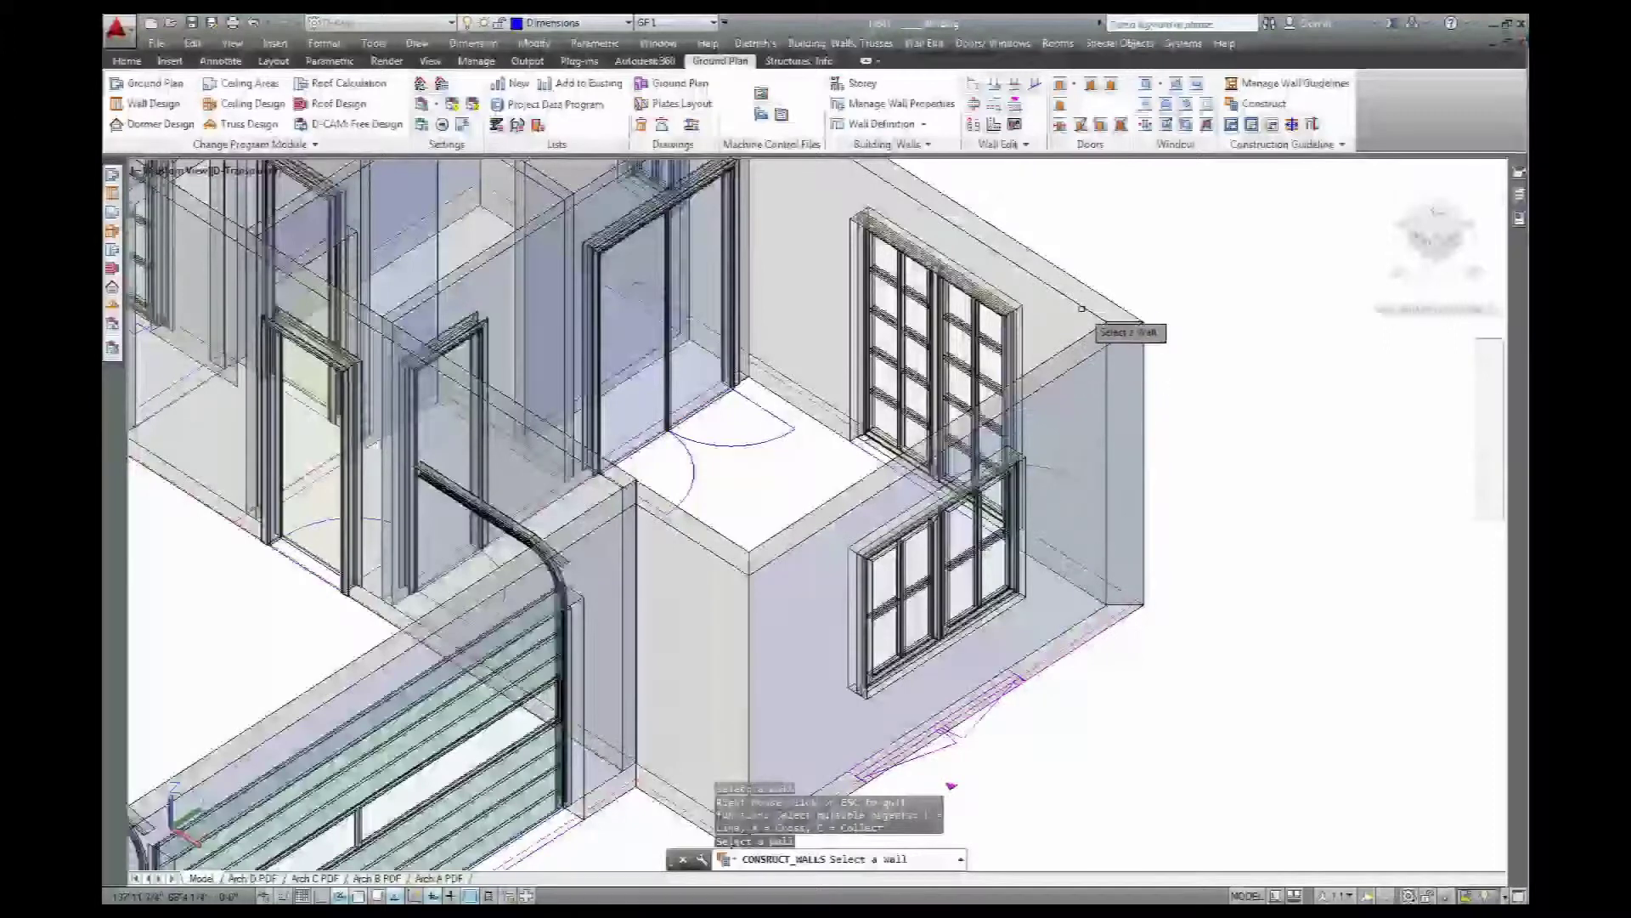
left_click(1095, 324)
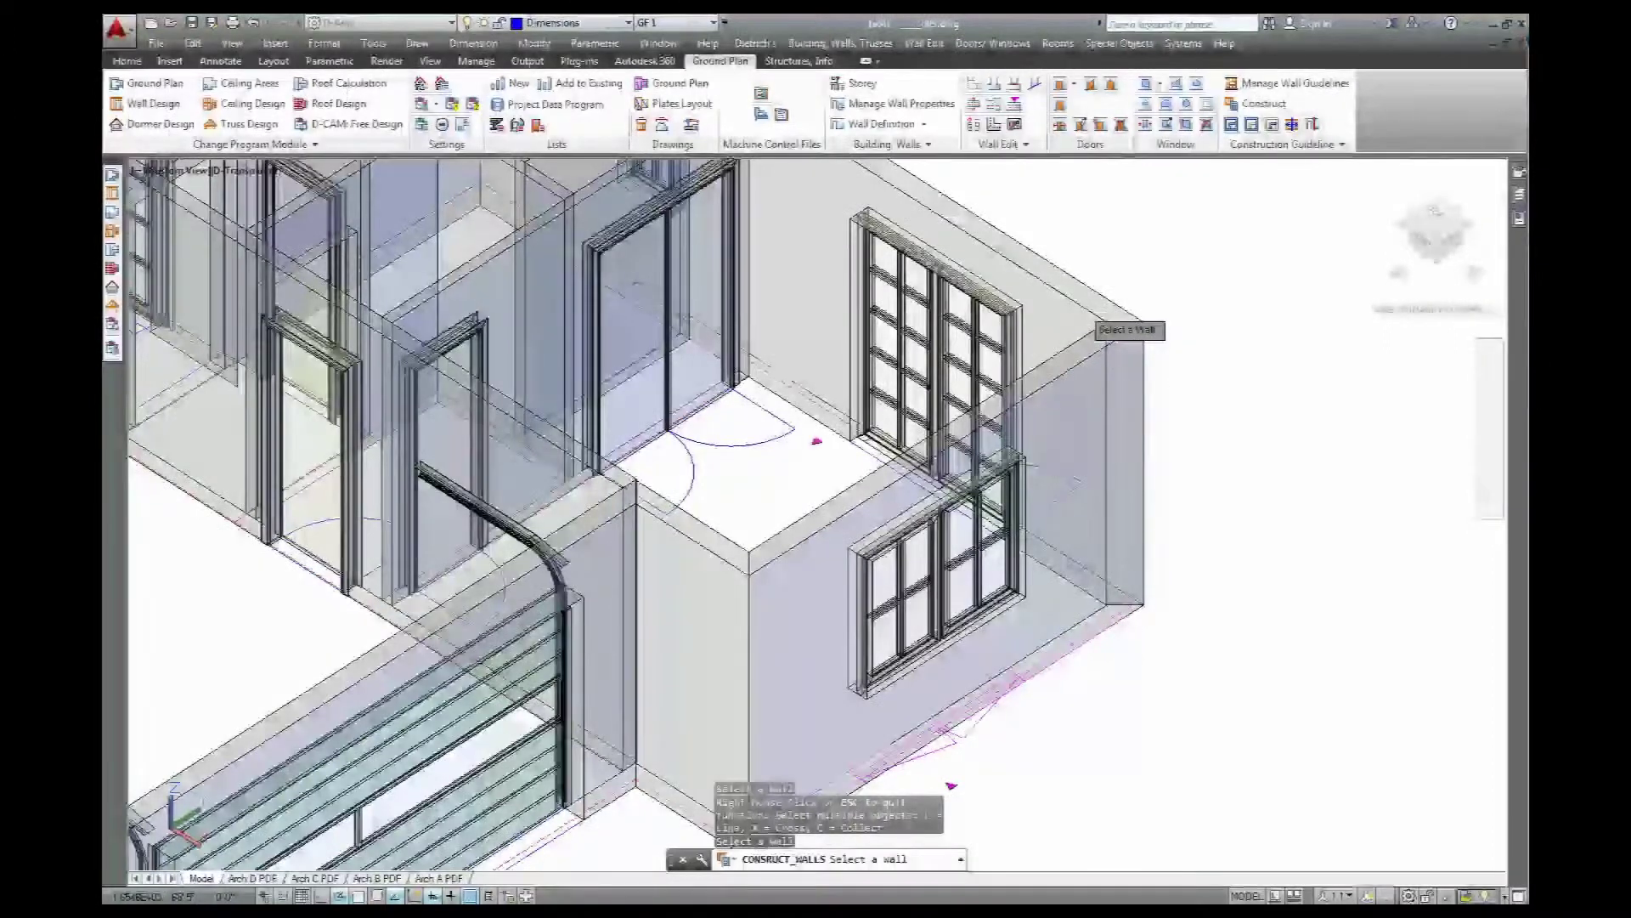
right_click(1249, 329)
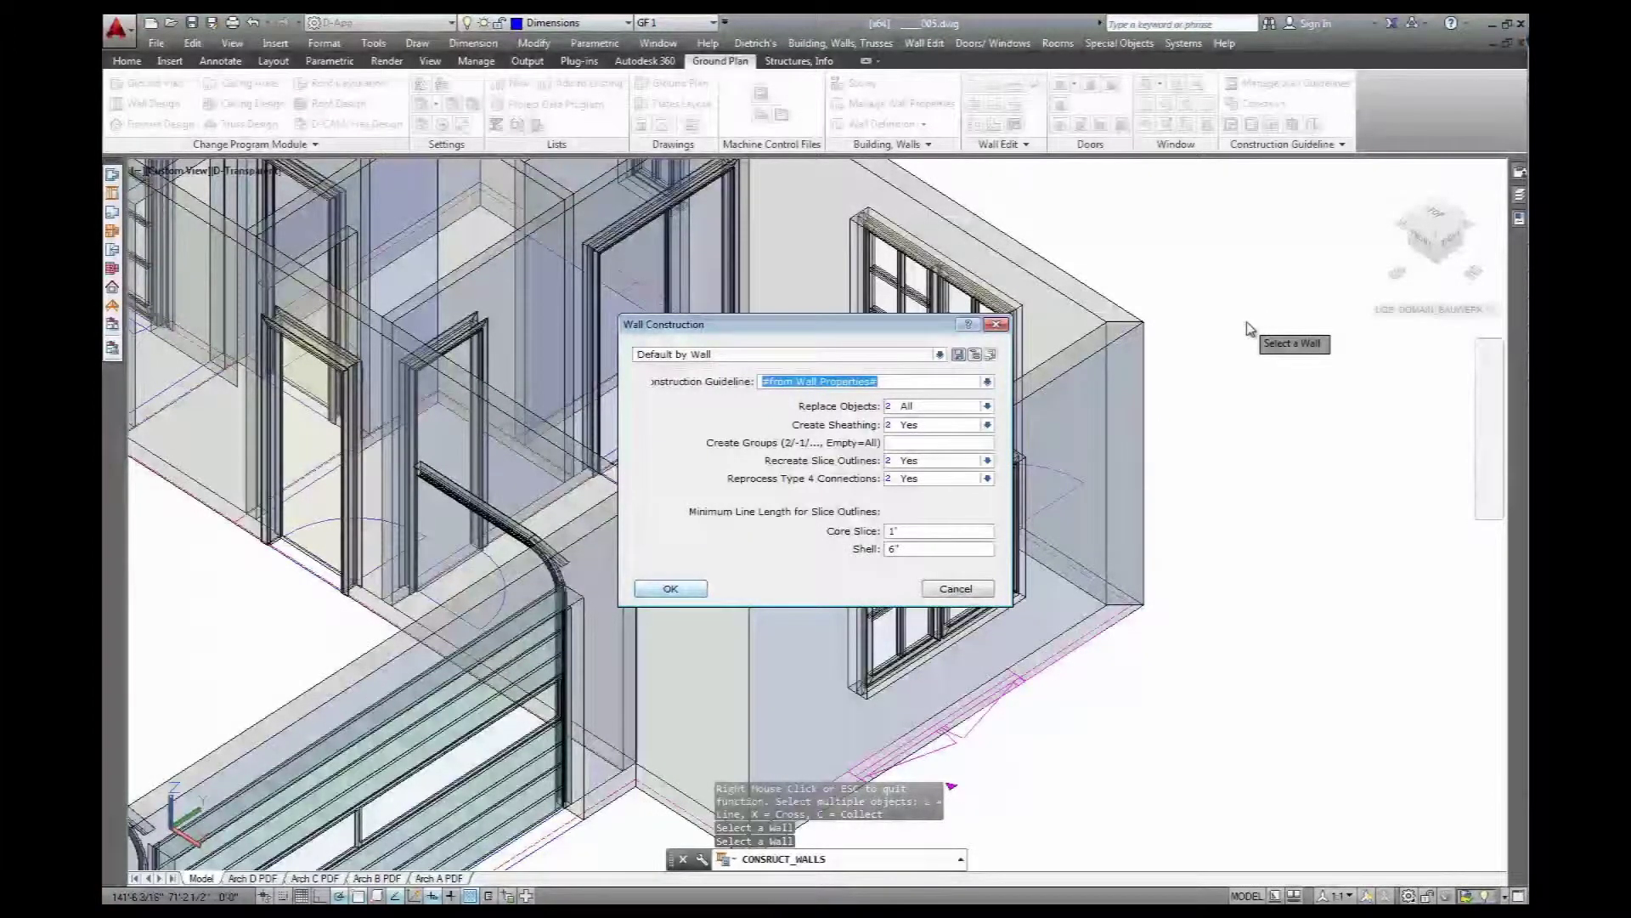
key("Return")
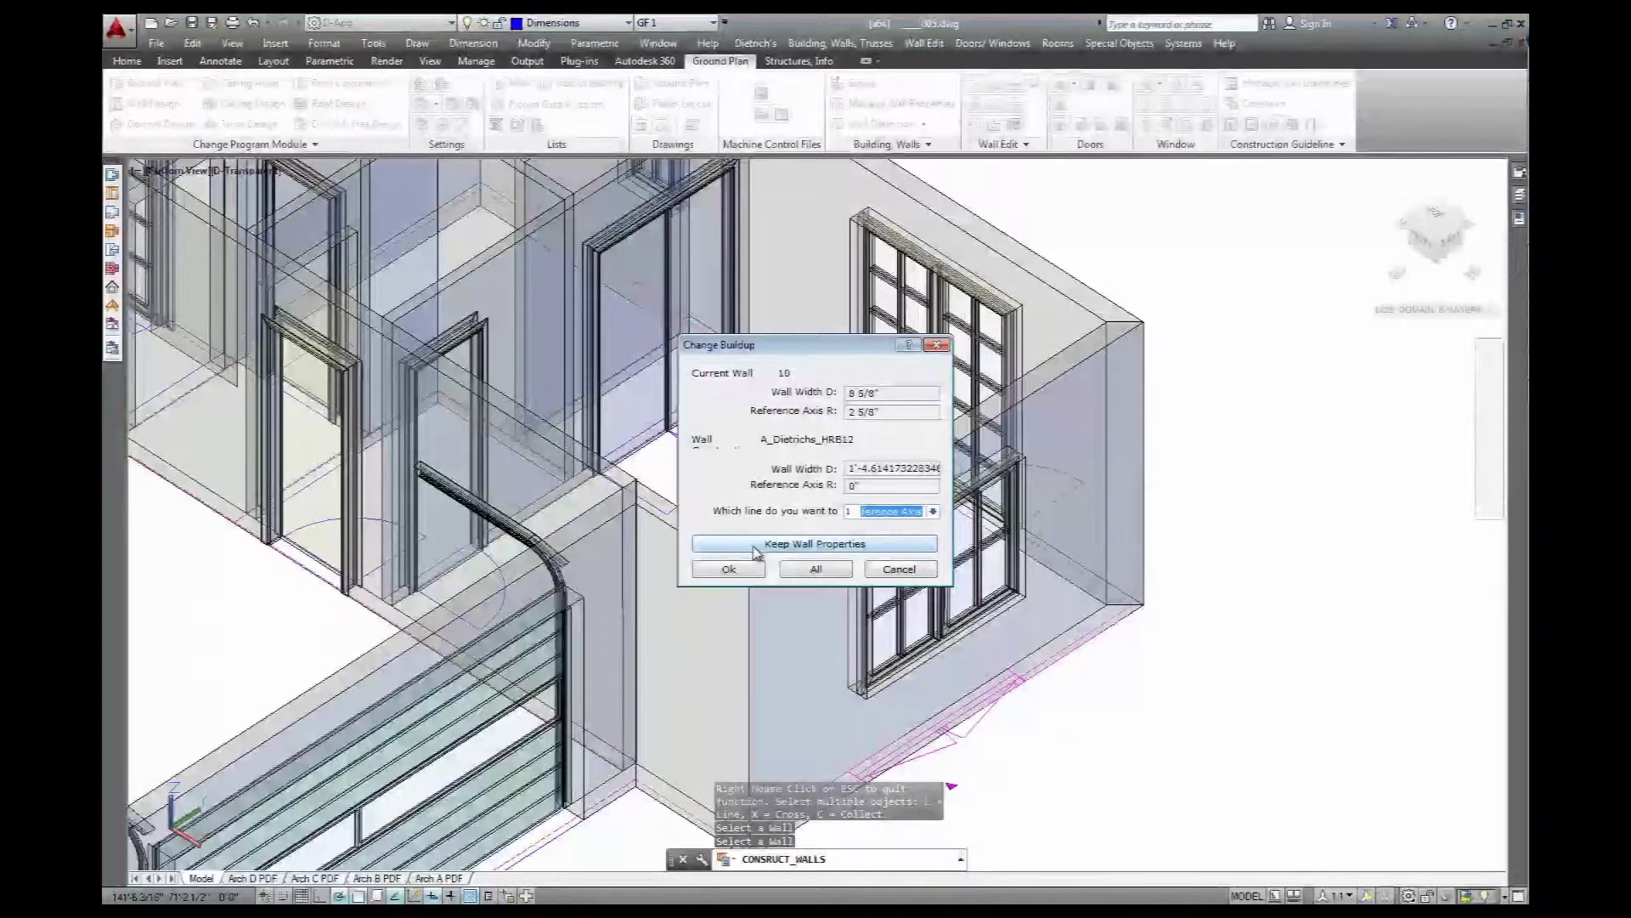
left_click(754, 552)
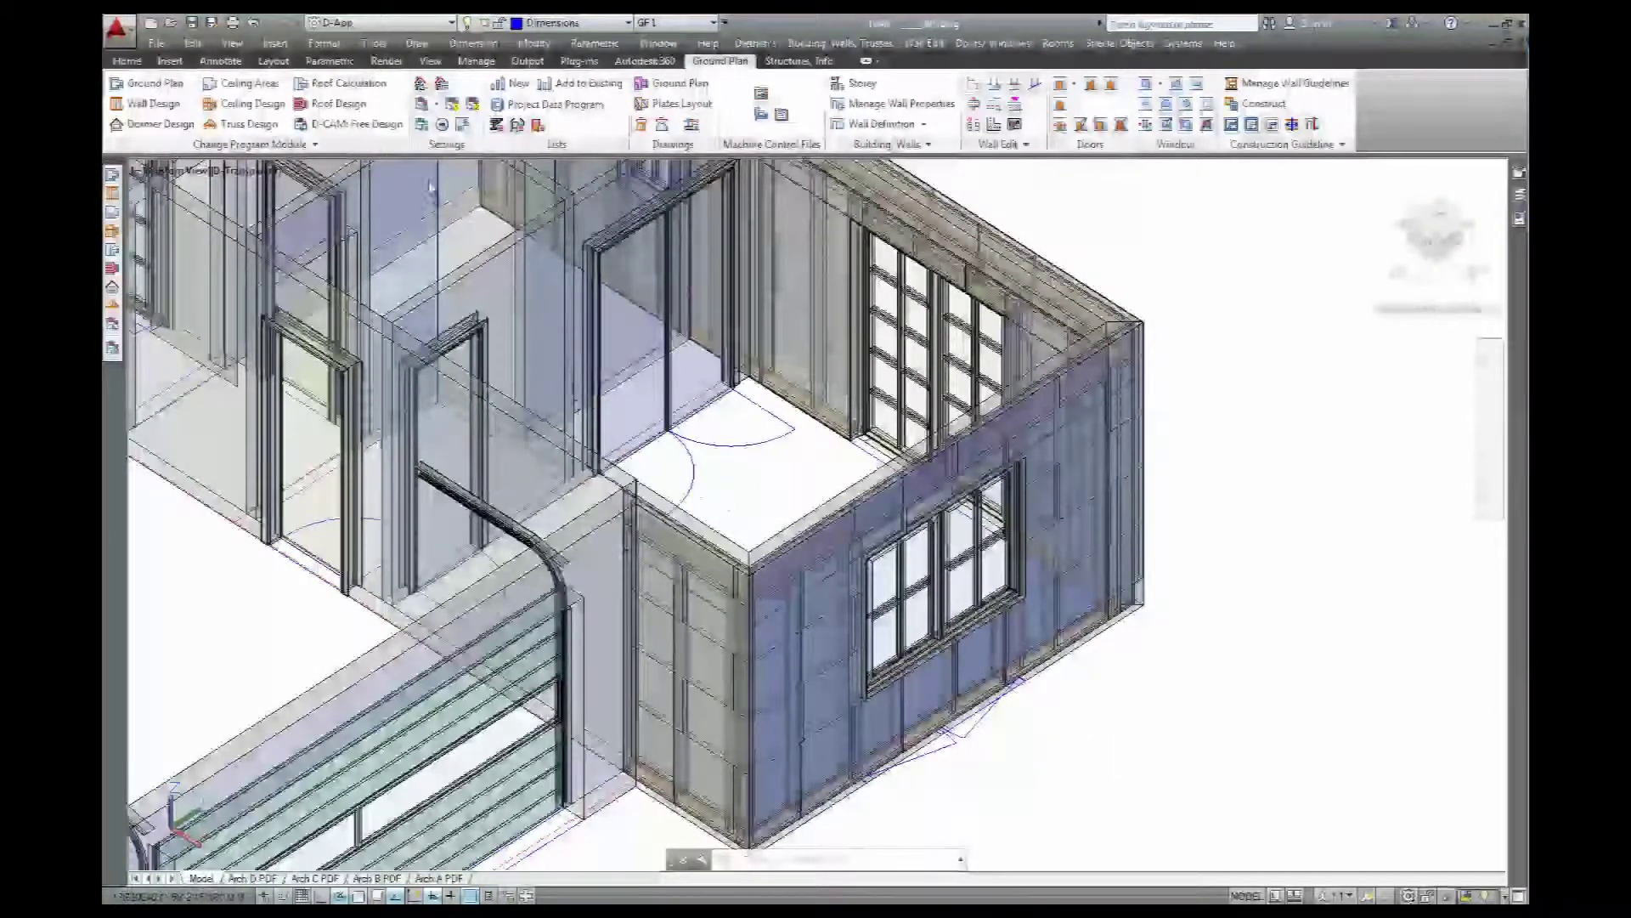
left_click(422, 106)
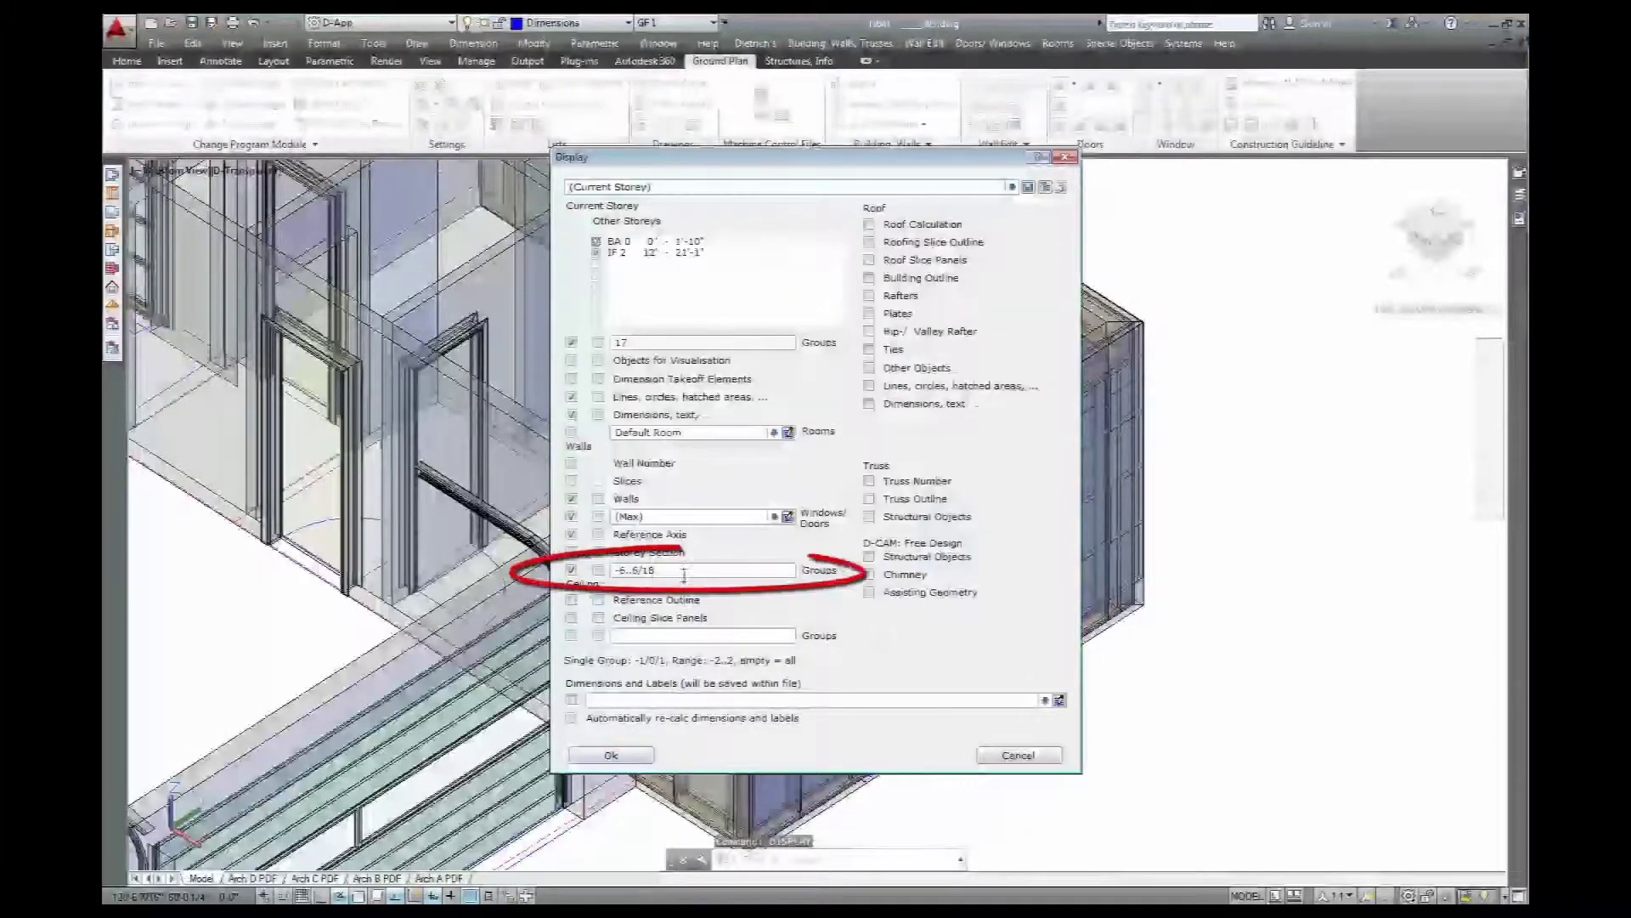
Set Storey Section Groups to 0 so only framing shows, and view the window opening
double_click(683, 572)
type("0")
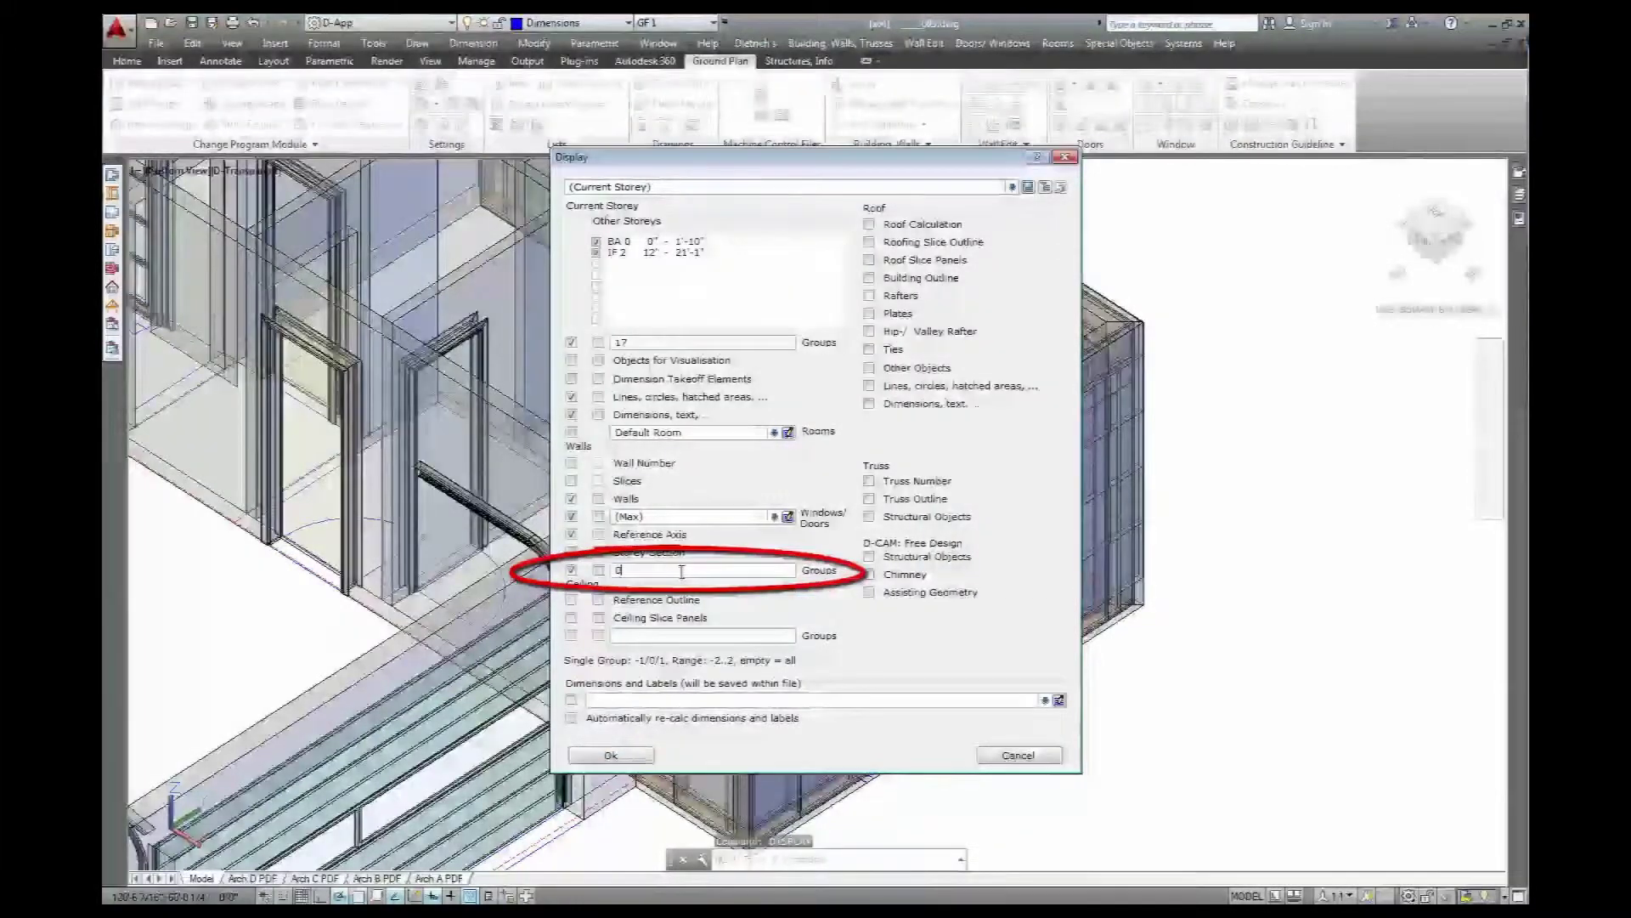
left_click(633, 751)
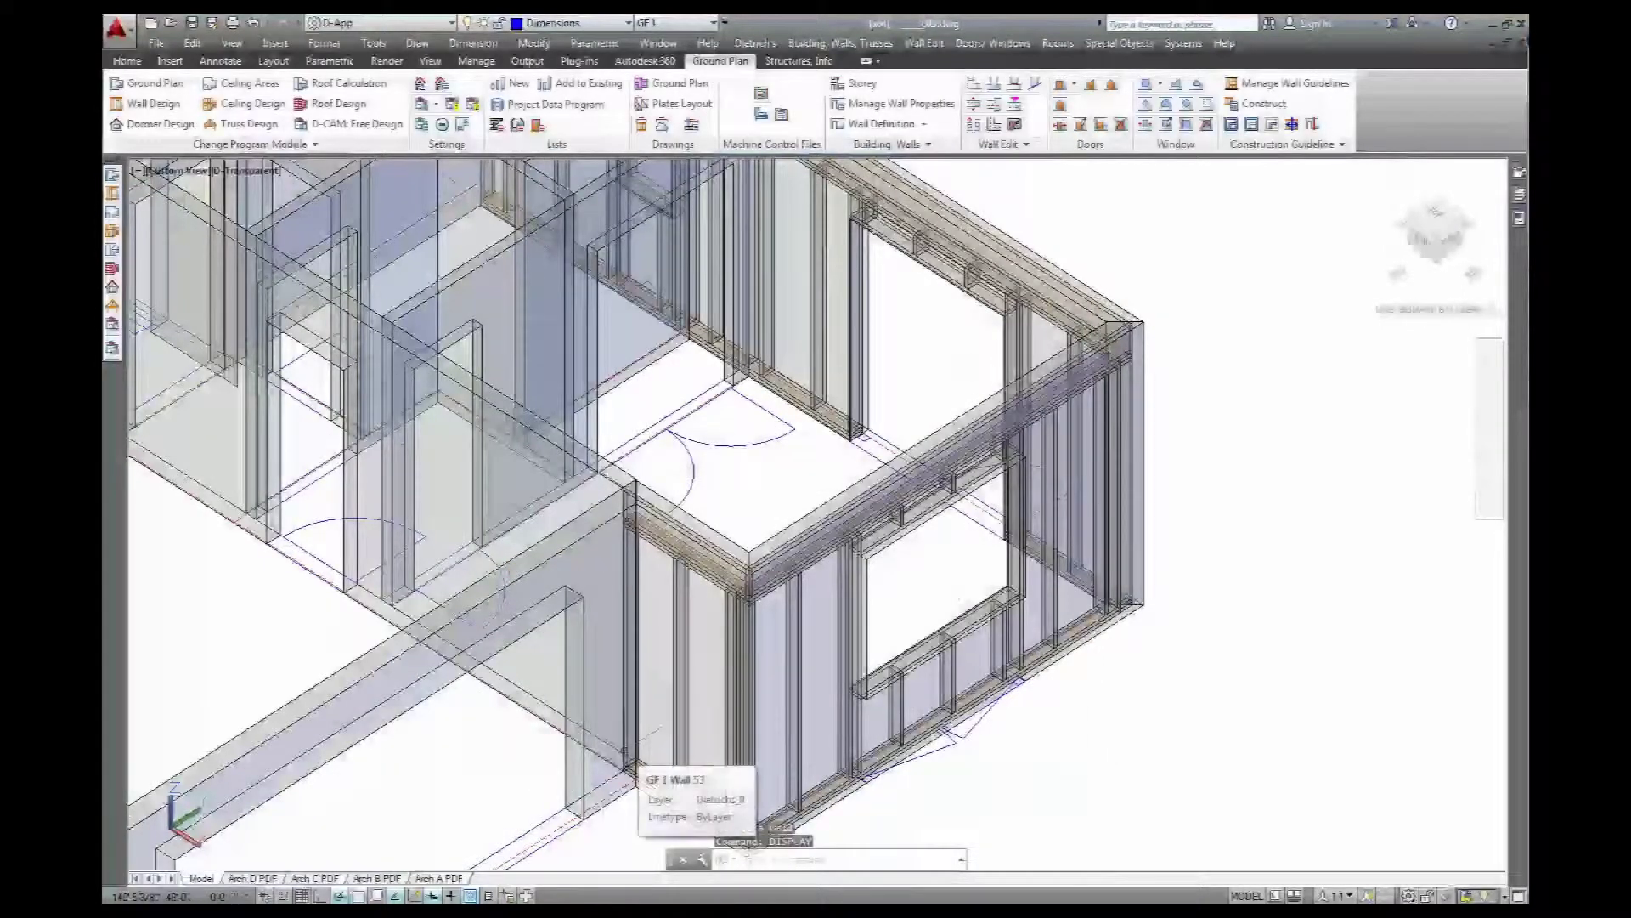
scroll(866, 563, "up", 5)
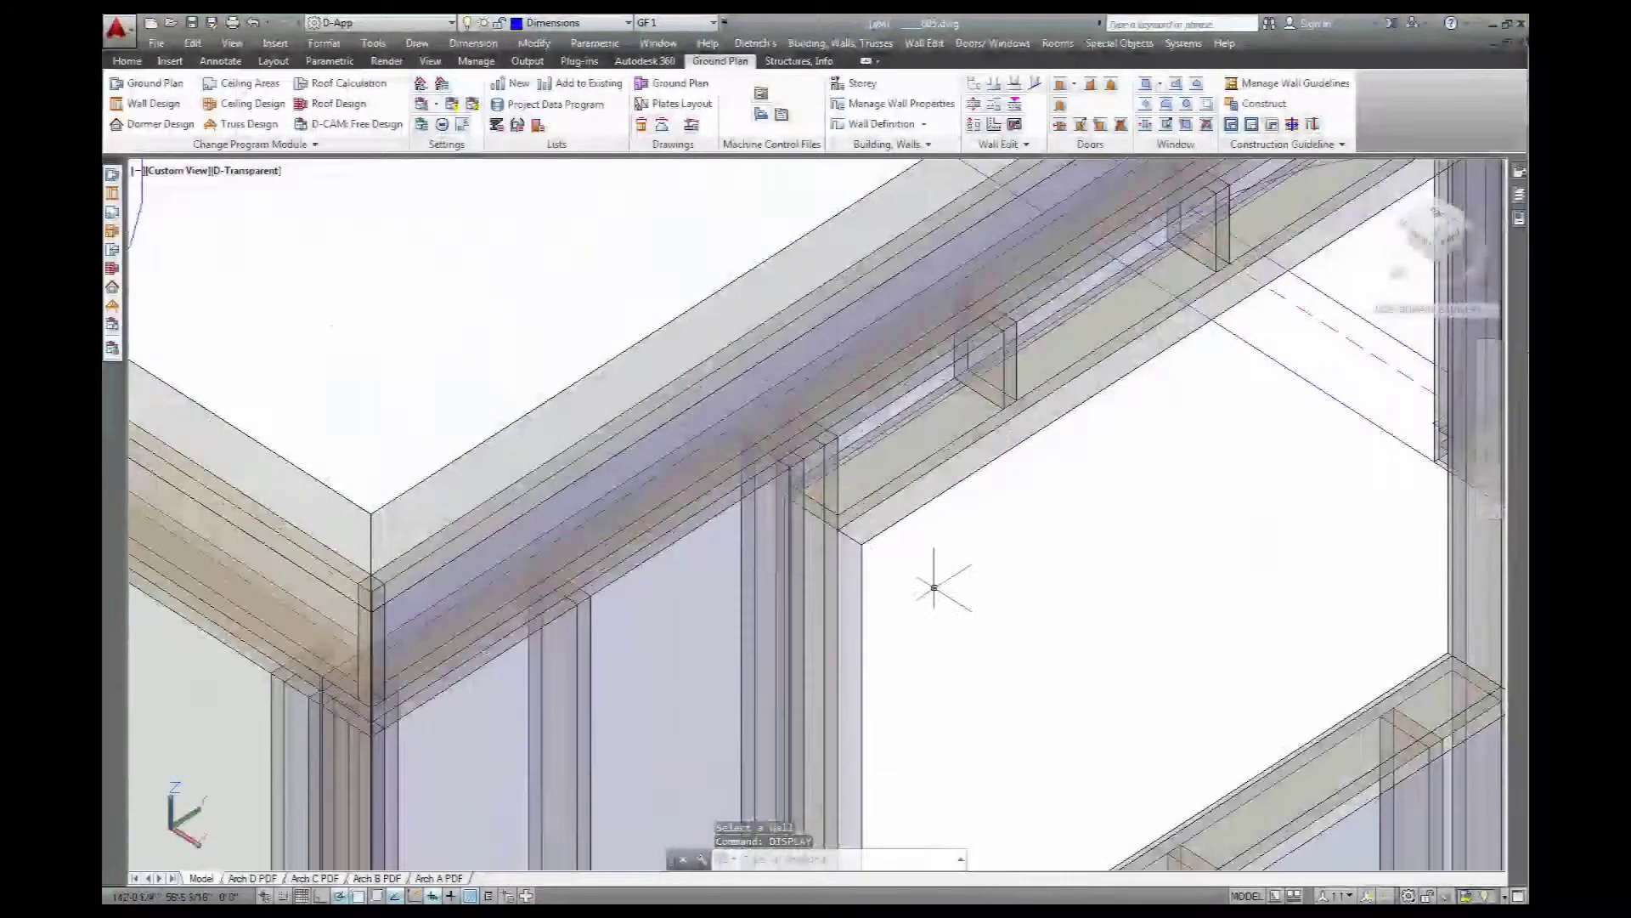
middle_click_drag(934, 608, 900, 590, "shift")
scroll(895, 600, "down", 2)
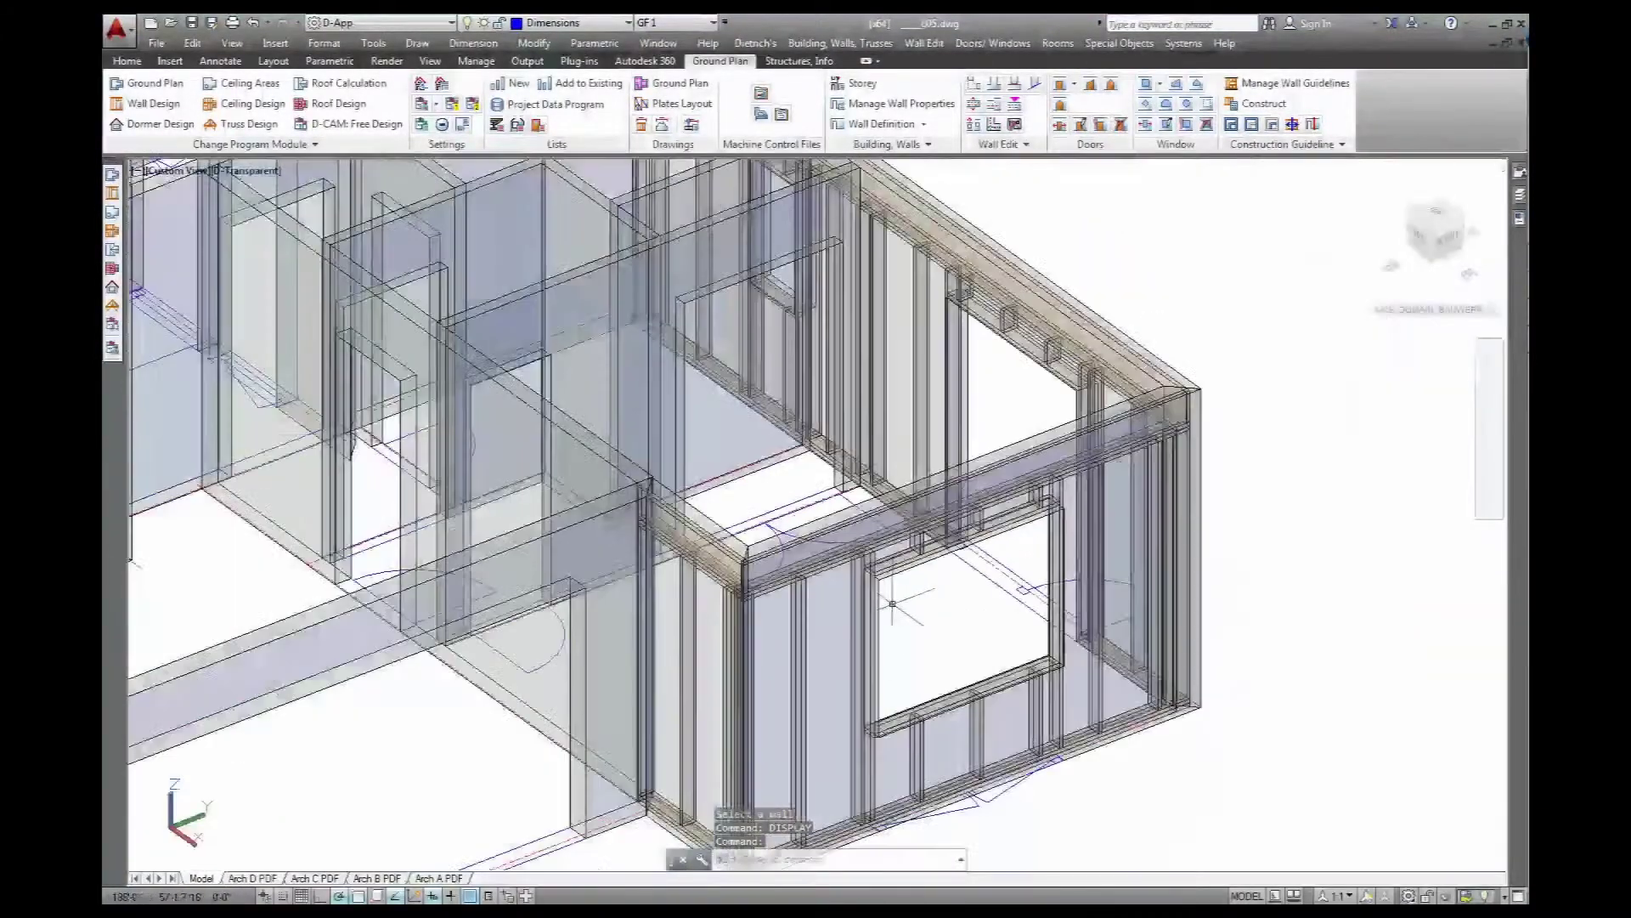
Open GF 1 Wall 9 from storey GF 1 in the Wall Design module
left_click(156, 105)
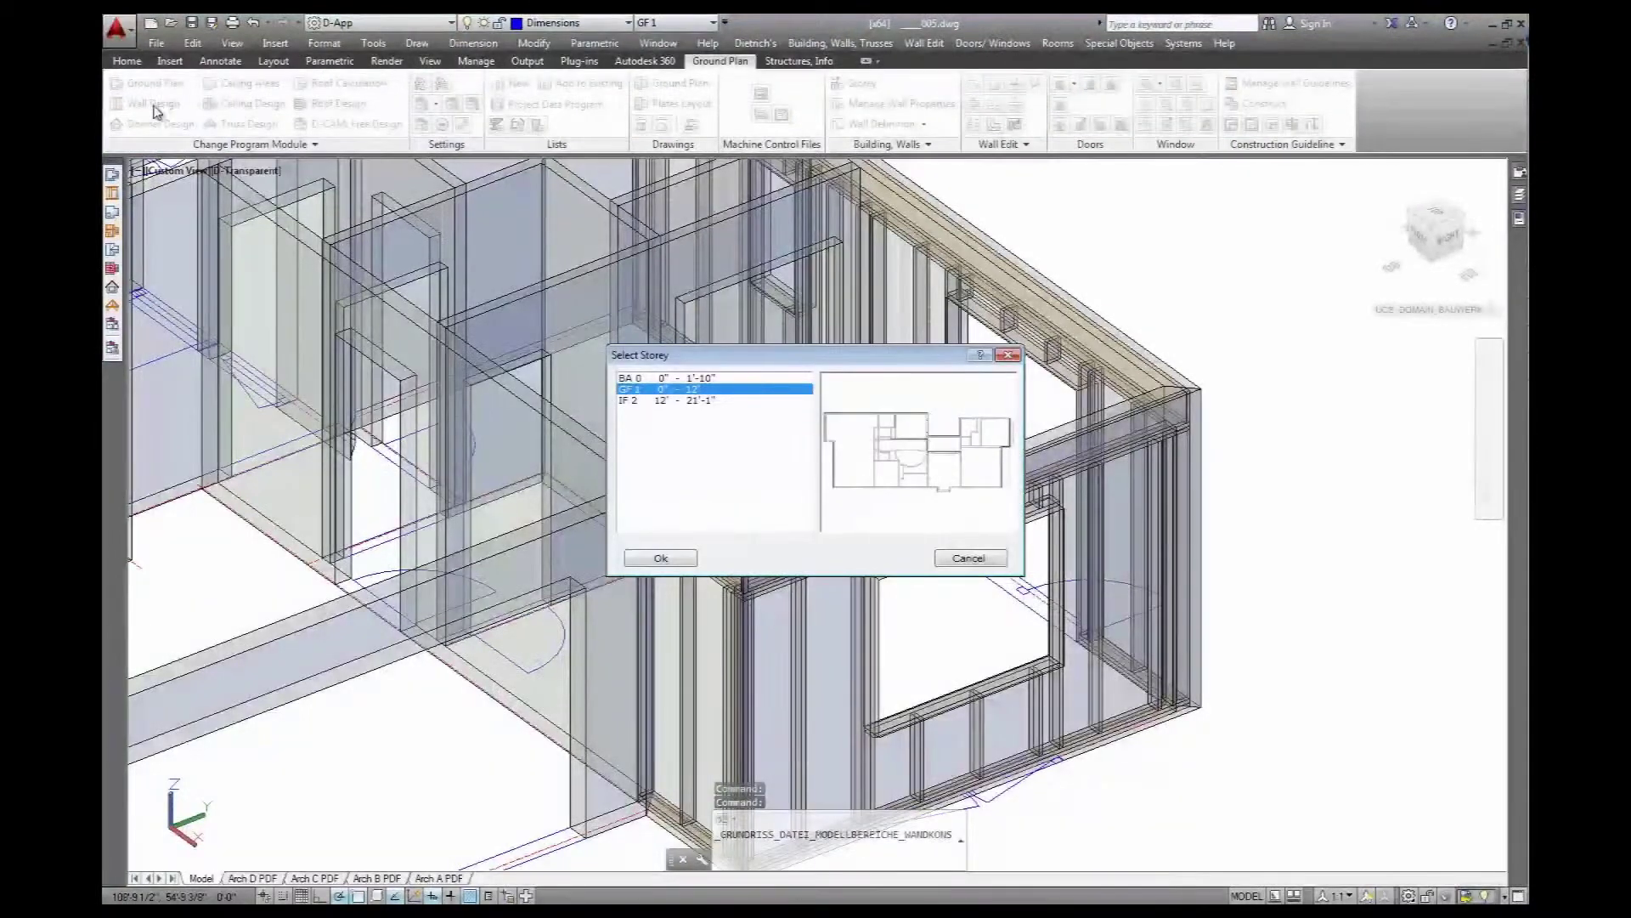
left_click(689, 557)
left_click(685, 397)
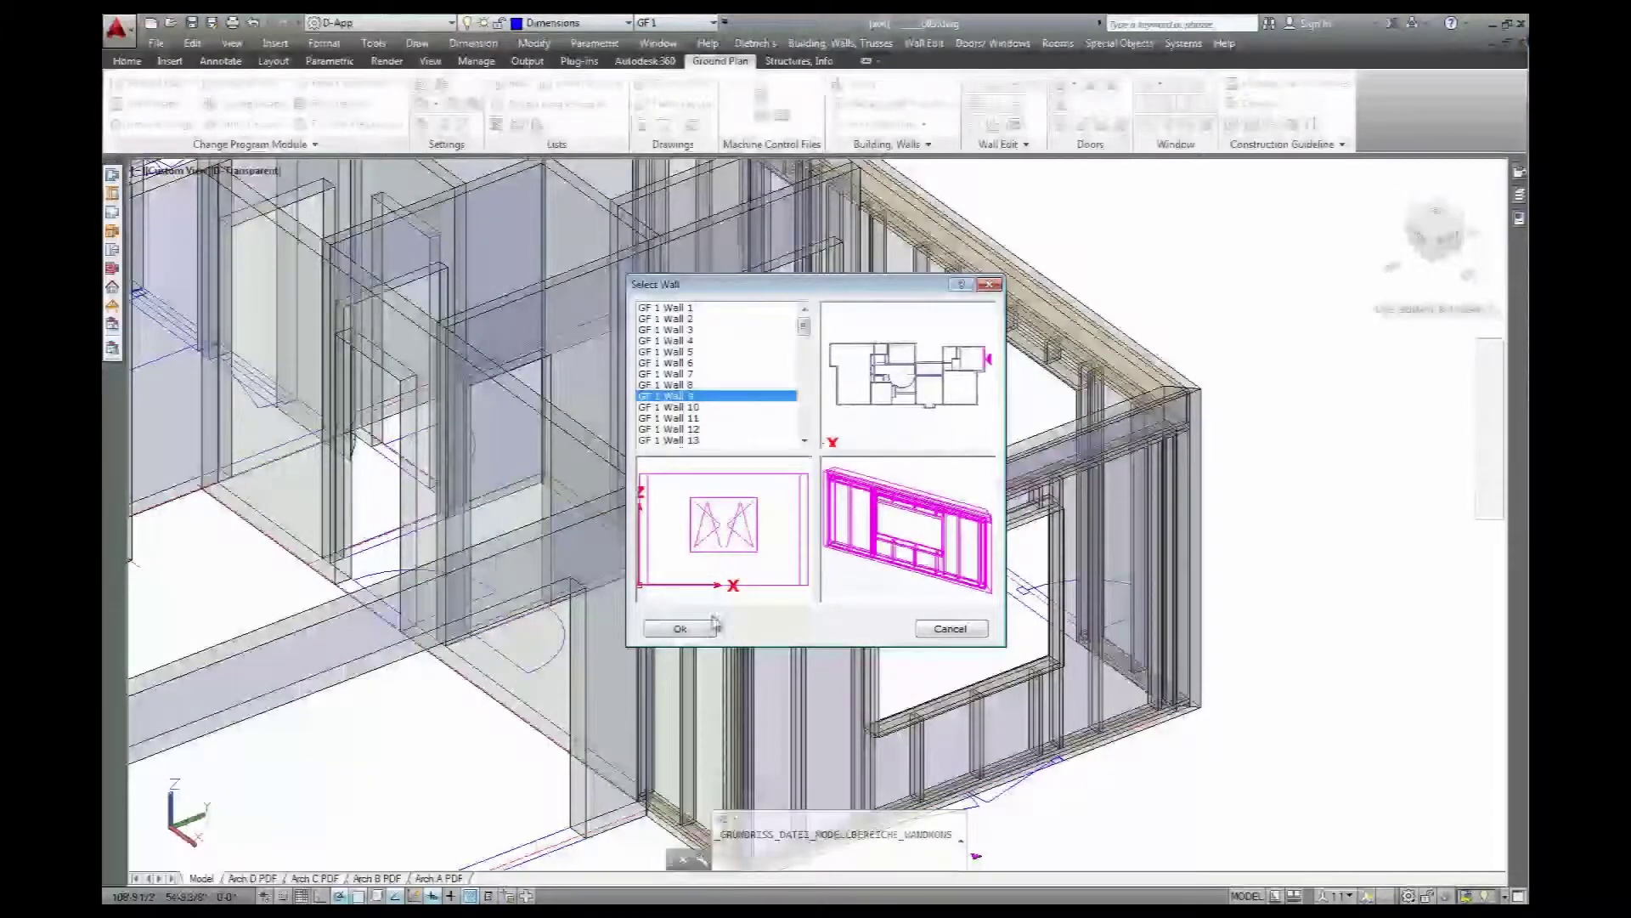
left_click(685, 630)
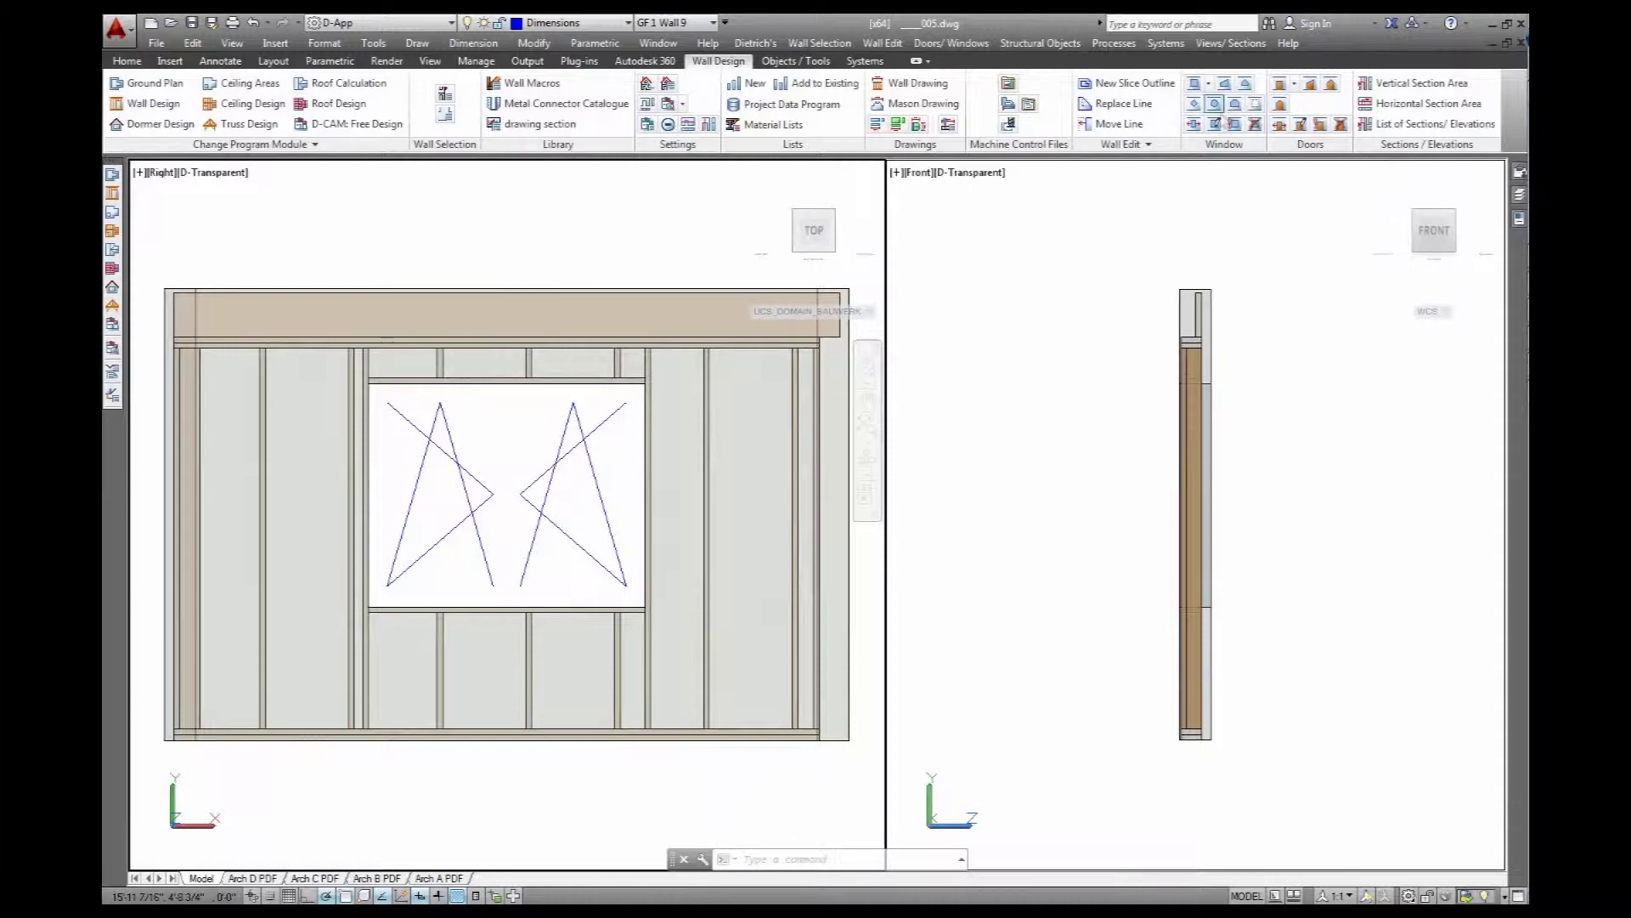
left_click(1214, 126)
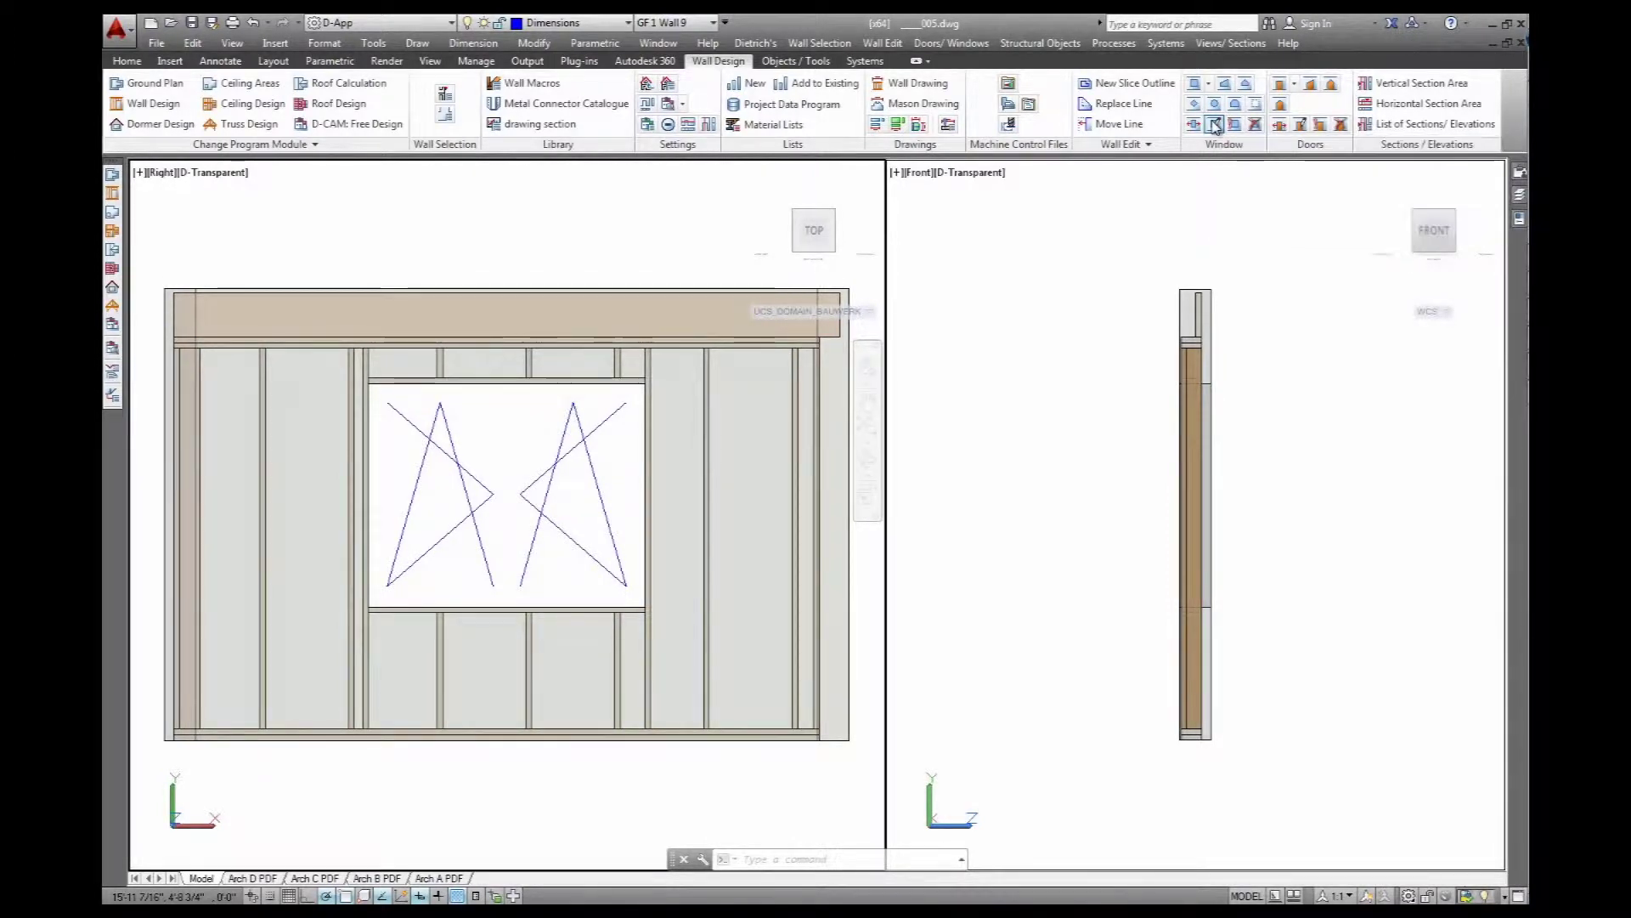
Change the window to Type 9:Loadb DblHeader 2x8 construction and place it in the opening
left_click(567, 412)
left_click(567, 378)
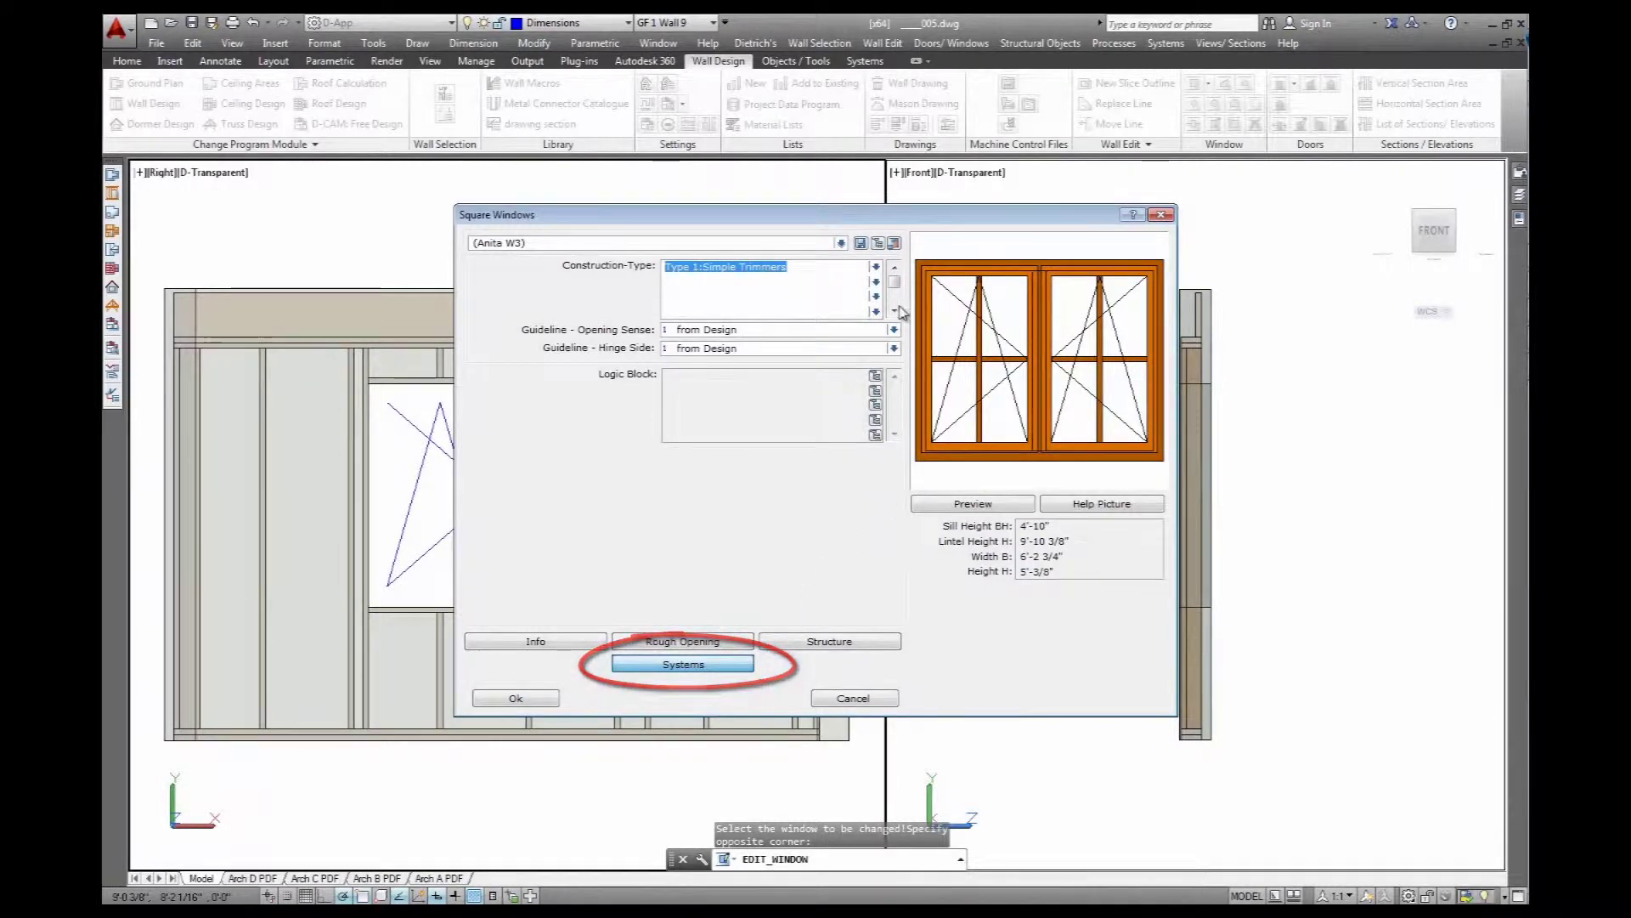
left_click(877, 268)
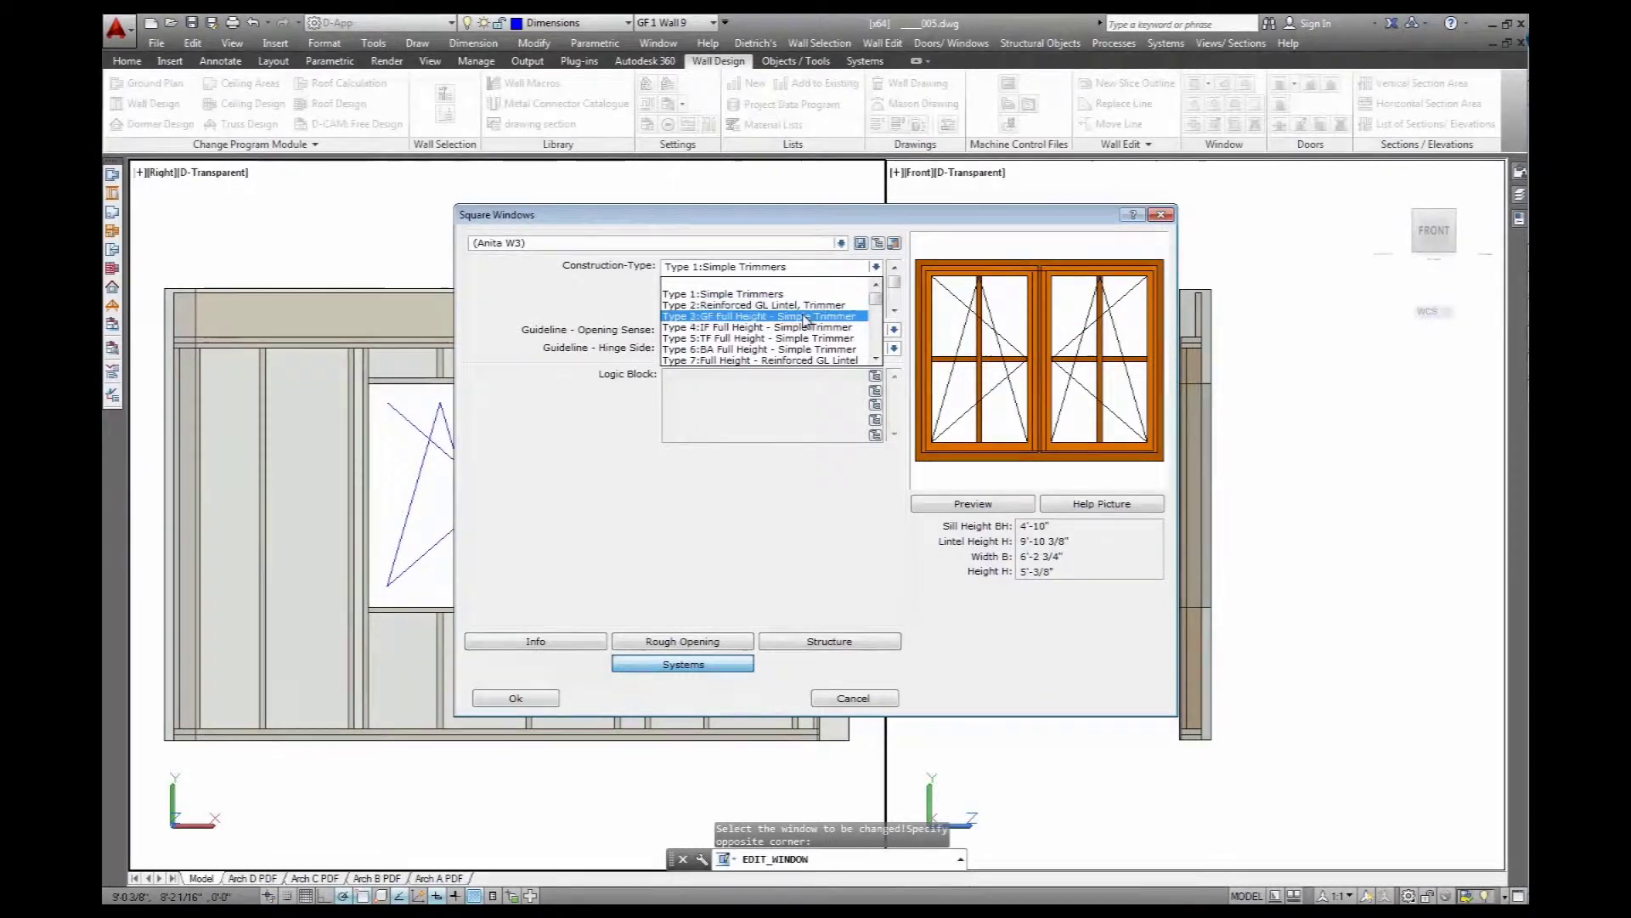
scroll(812, 314, "down", 2)
scroll(806, 321, "down", 1)
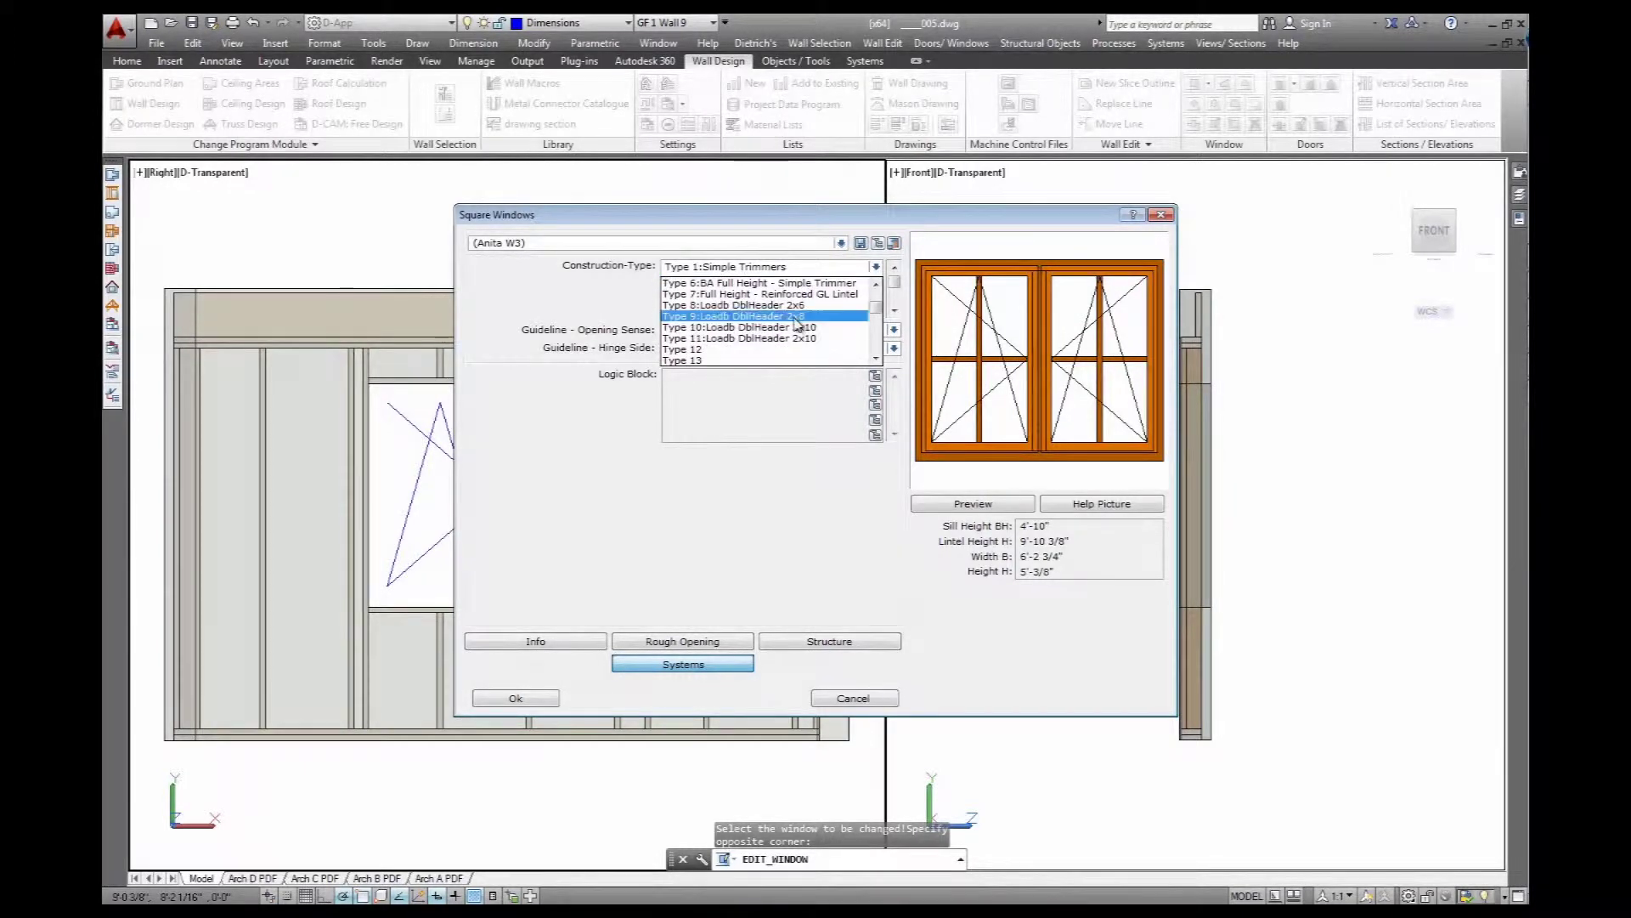
left_click(797, 316)
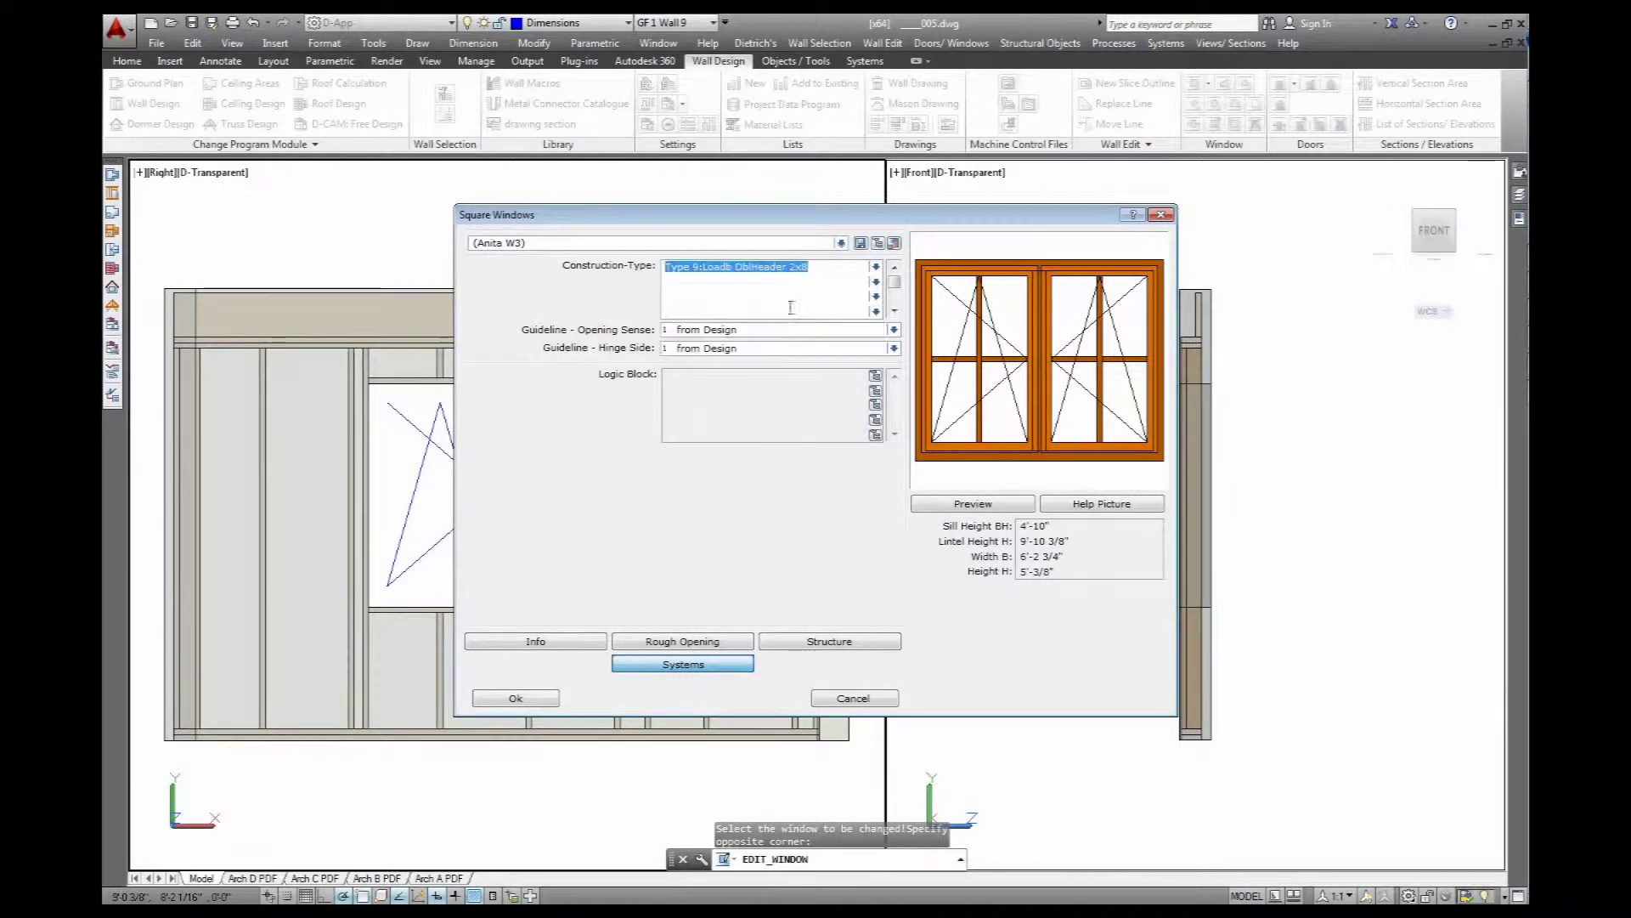
left_click(516, 698)
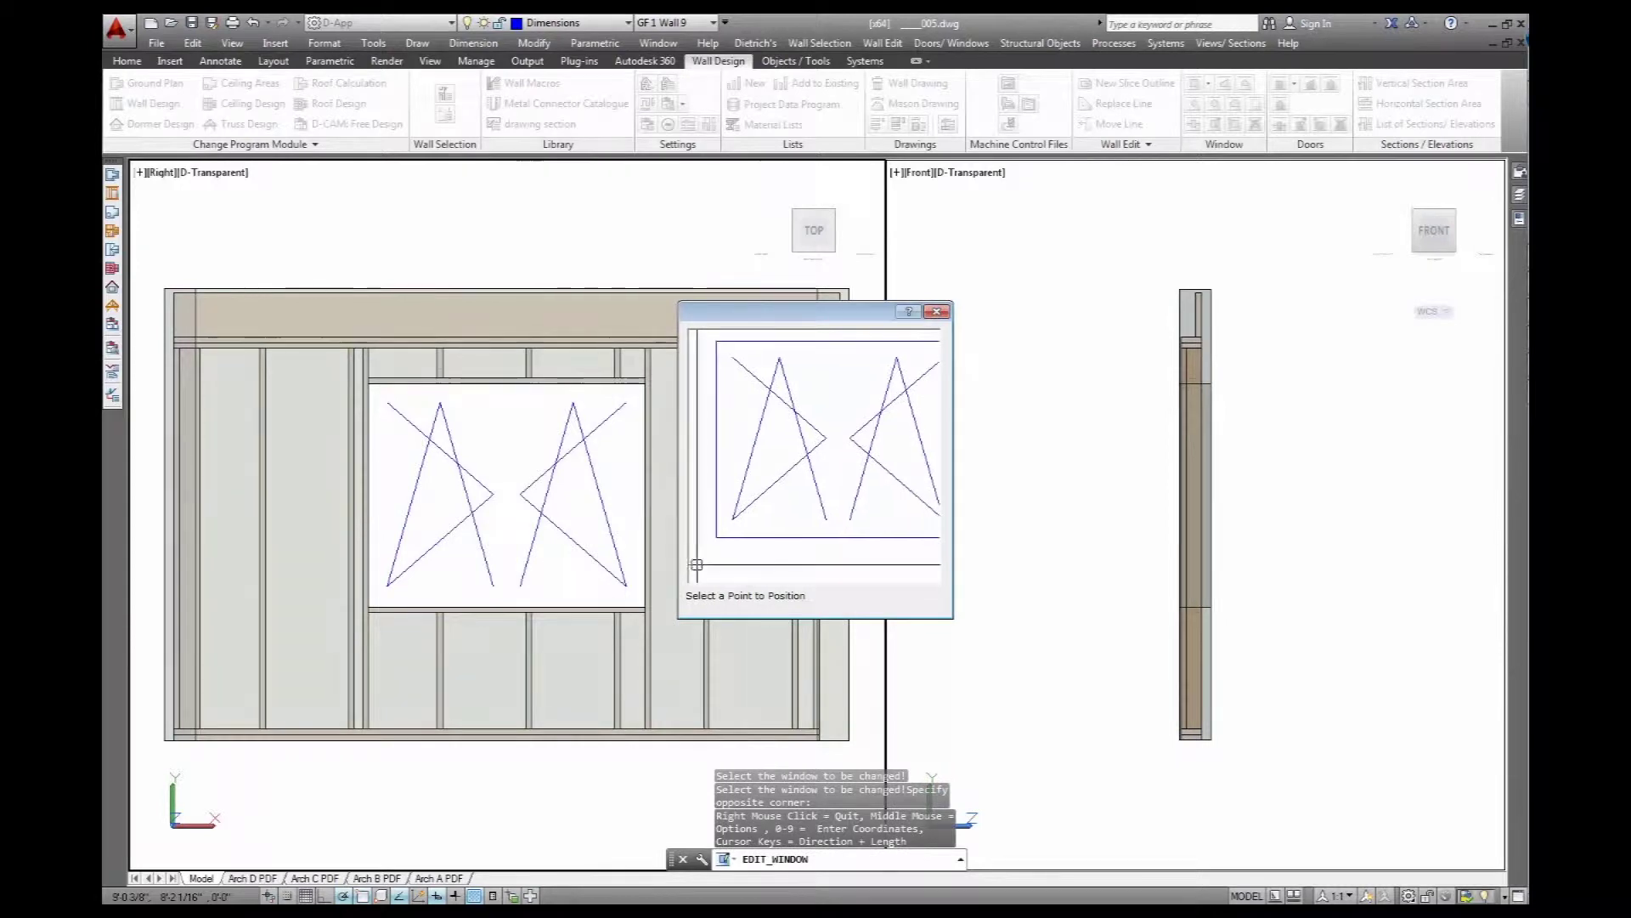
left_click(717, 342)
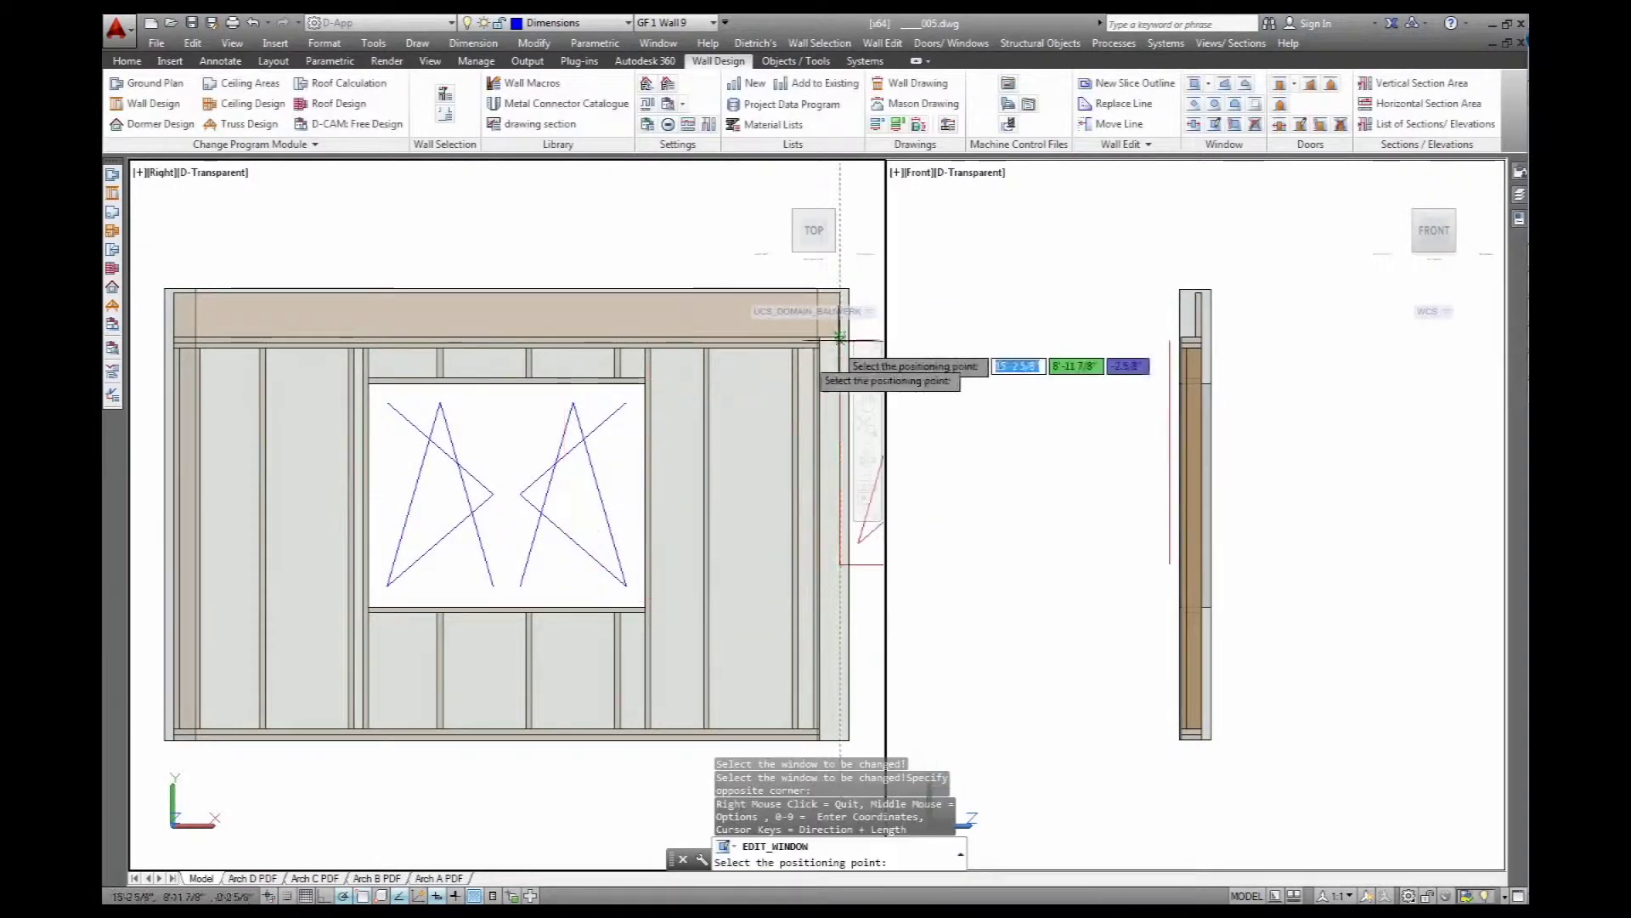
left_click(369, 384)
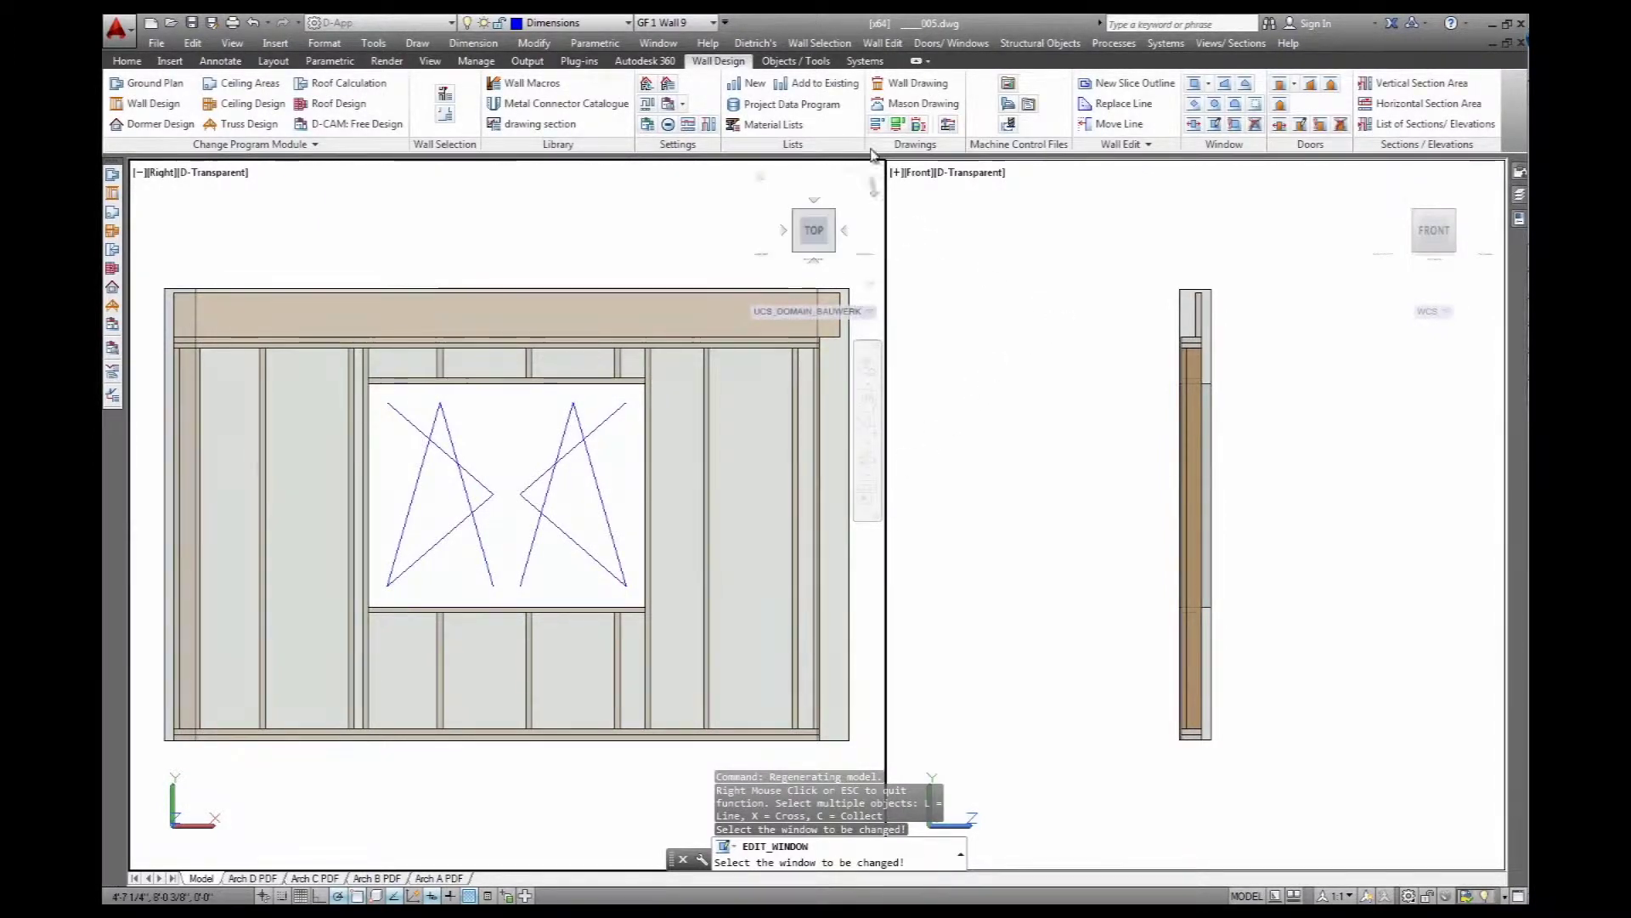
Rebuild GF 1 Wall 9's framing from its construction guideline, keeping the existing wall buildup
left_click(864, 62)
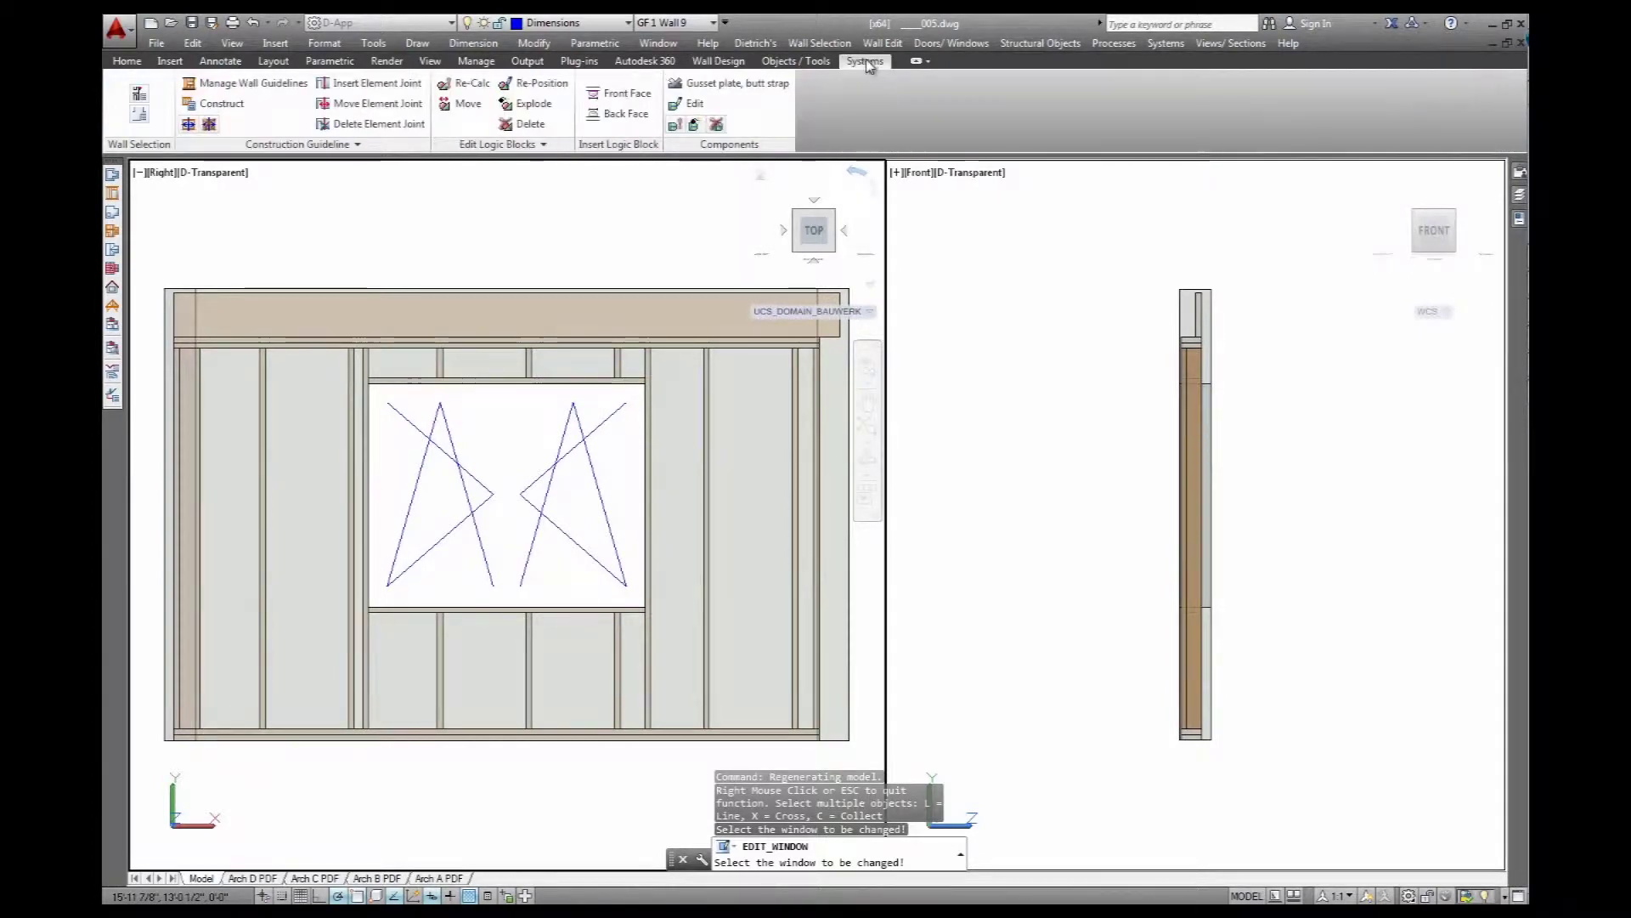
left_click_drag(297, 143, 510, 255)
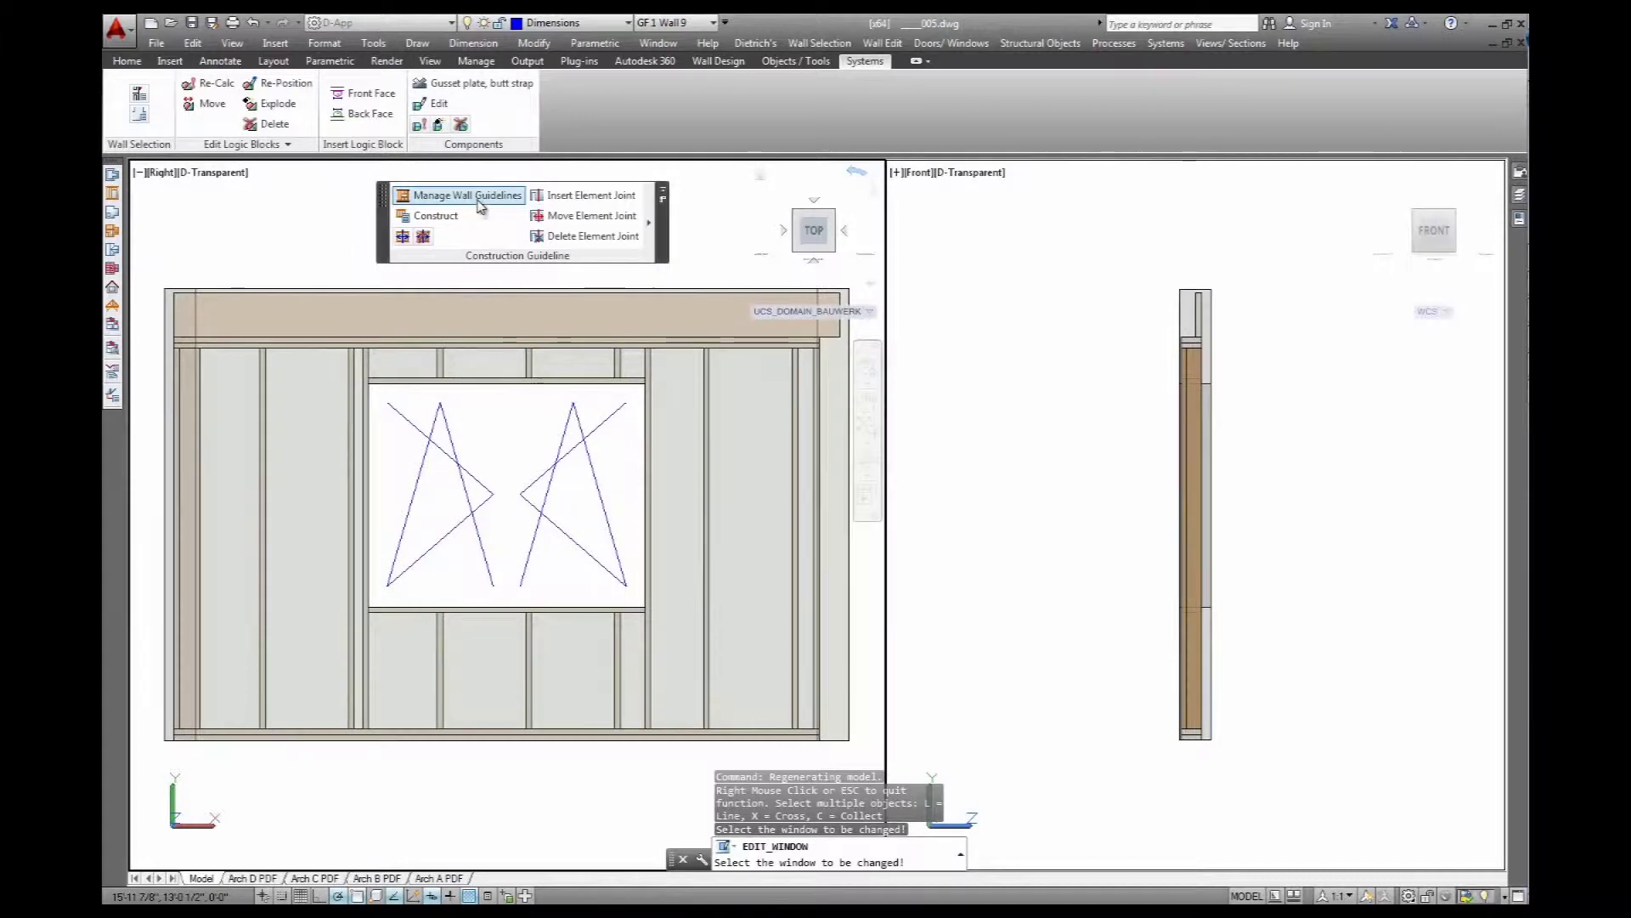
left_click(447, 217)
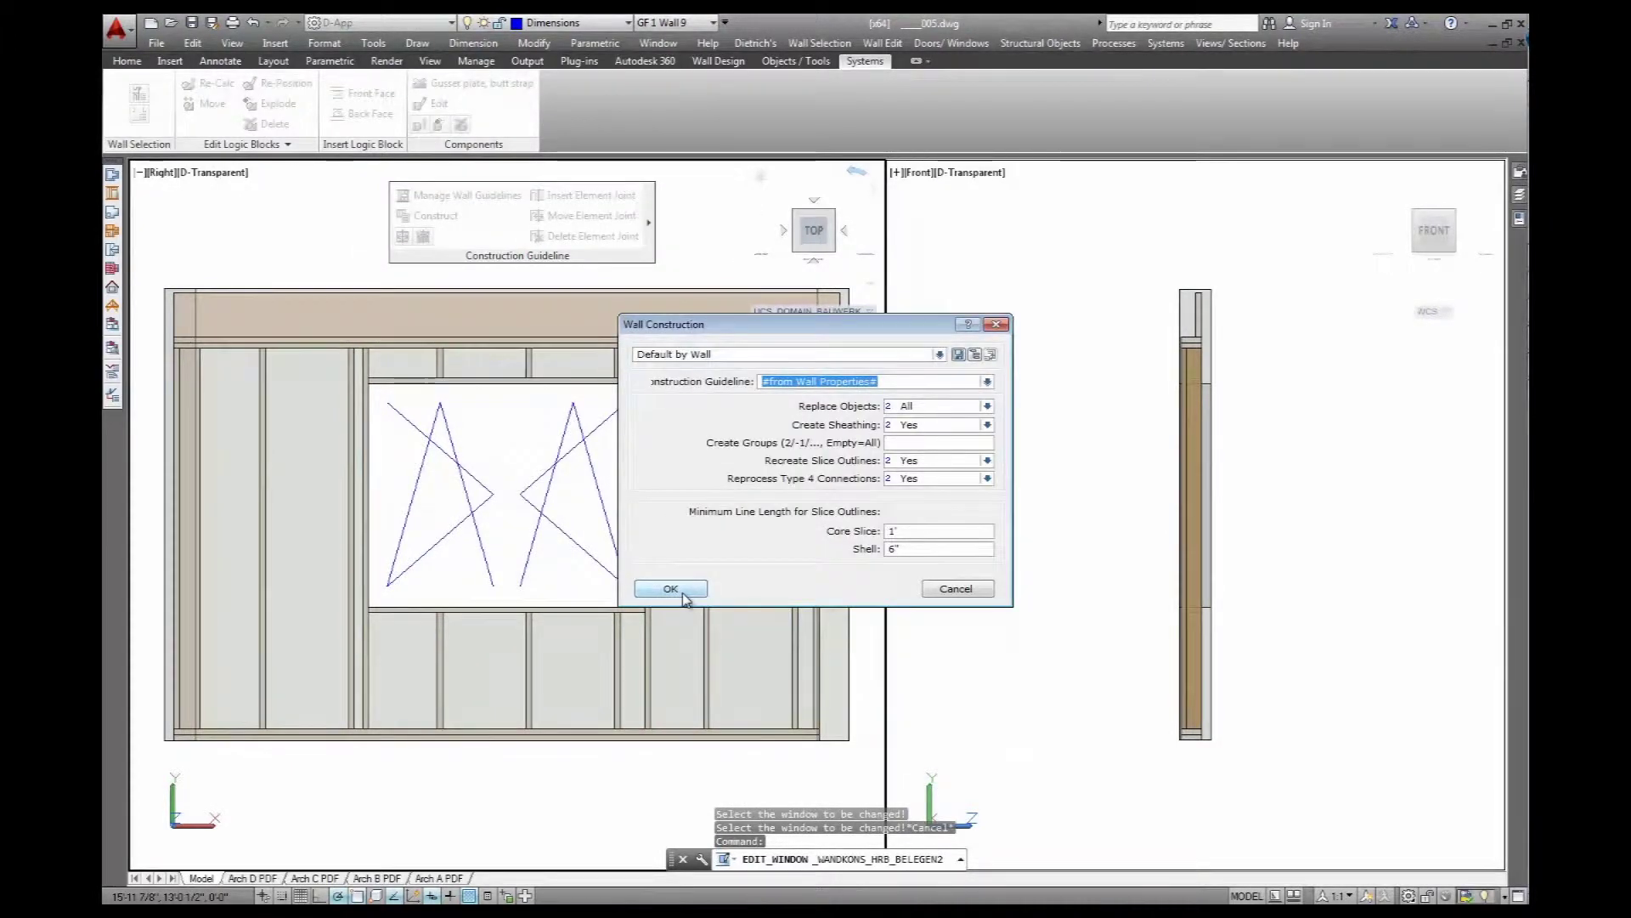
left_click(681, 589)
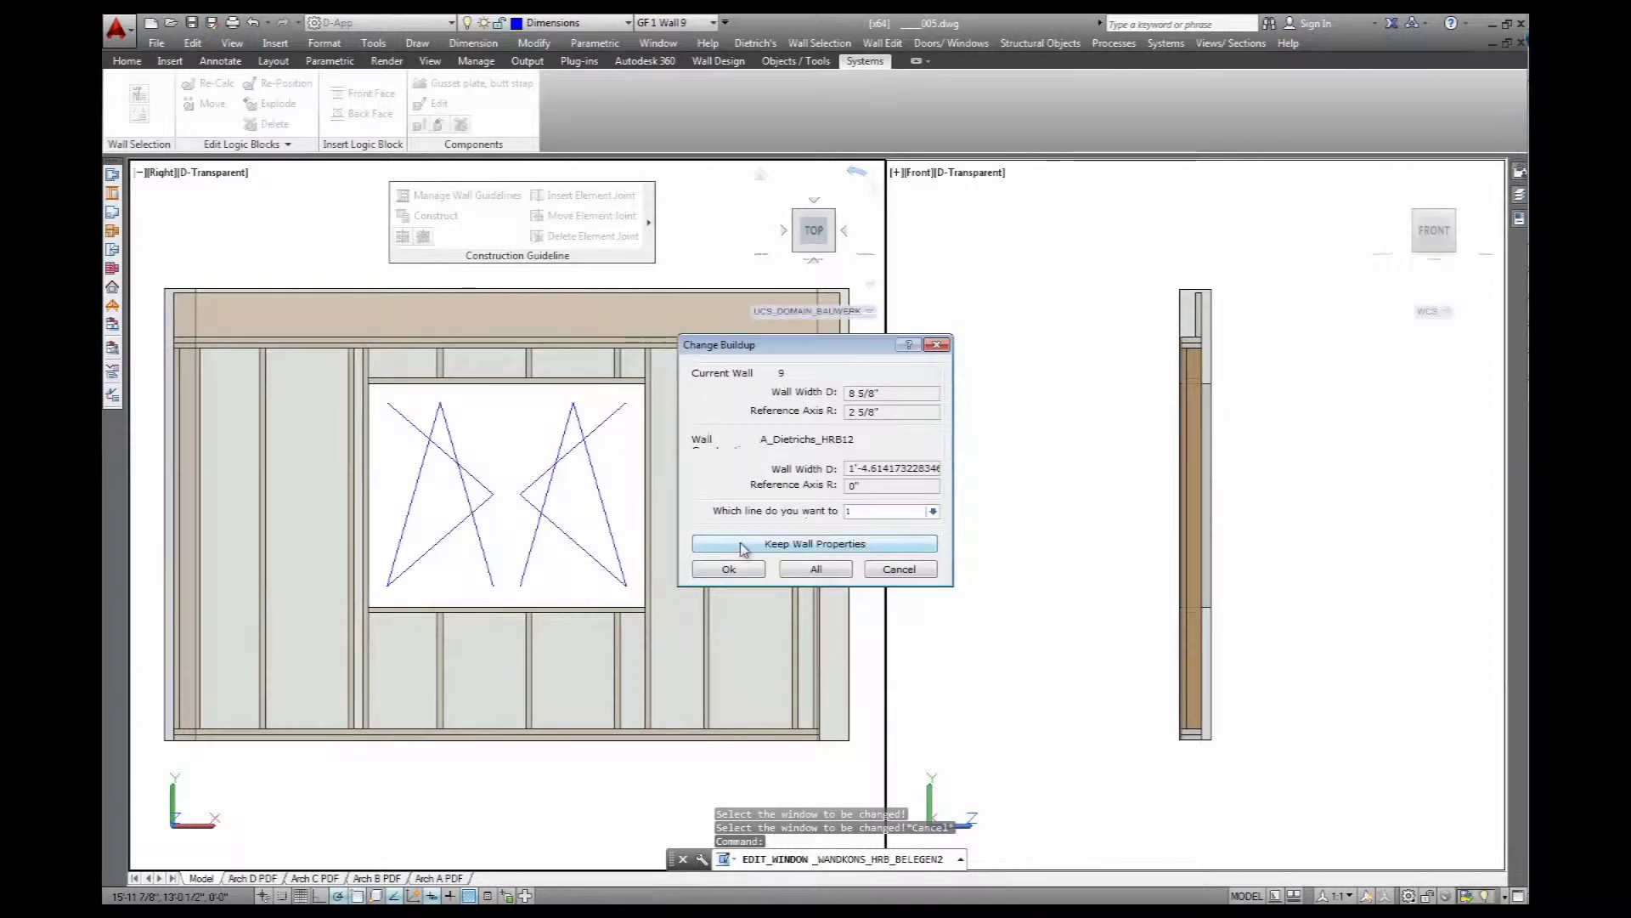
left_click(741, 545)
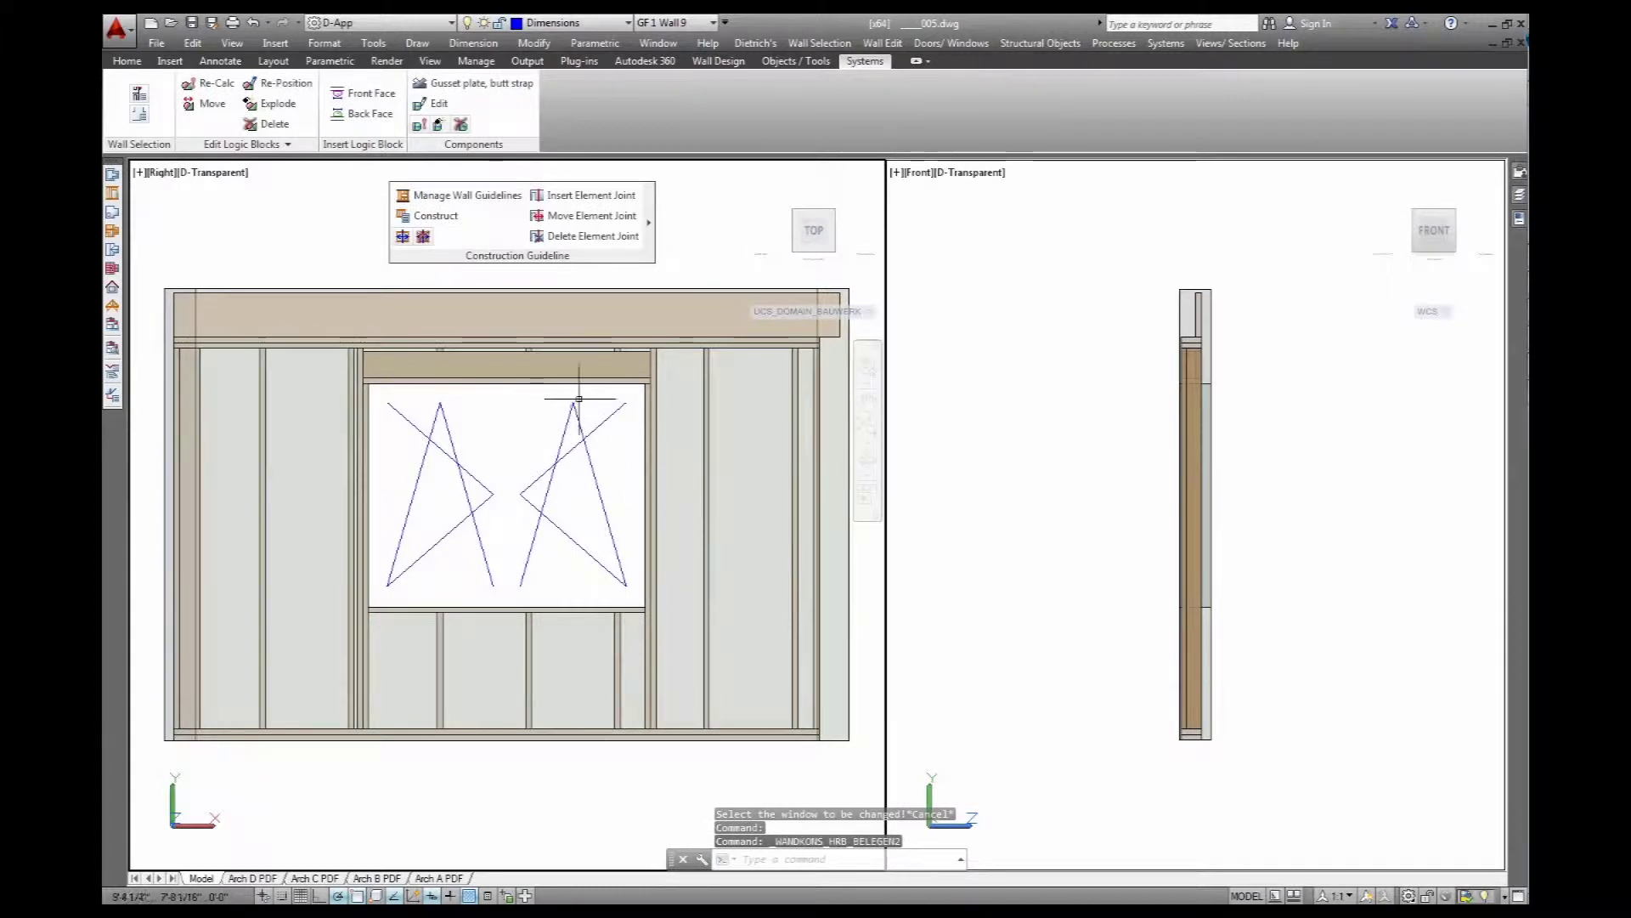
Orbit the right-hand view and switch it to isometric to review the new framing
left_click(1270, 430)
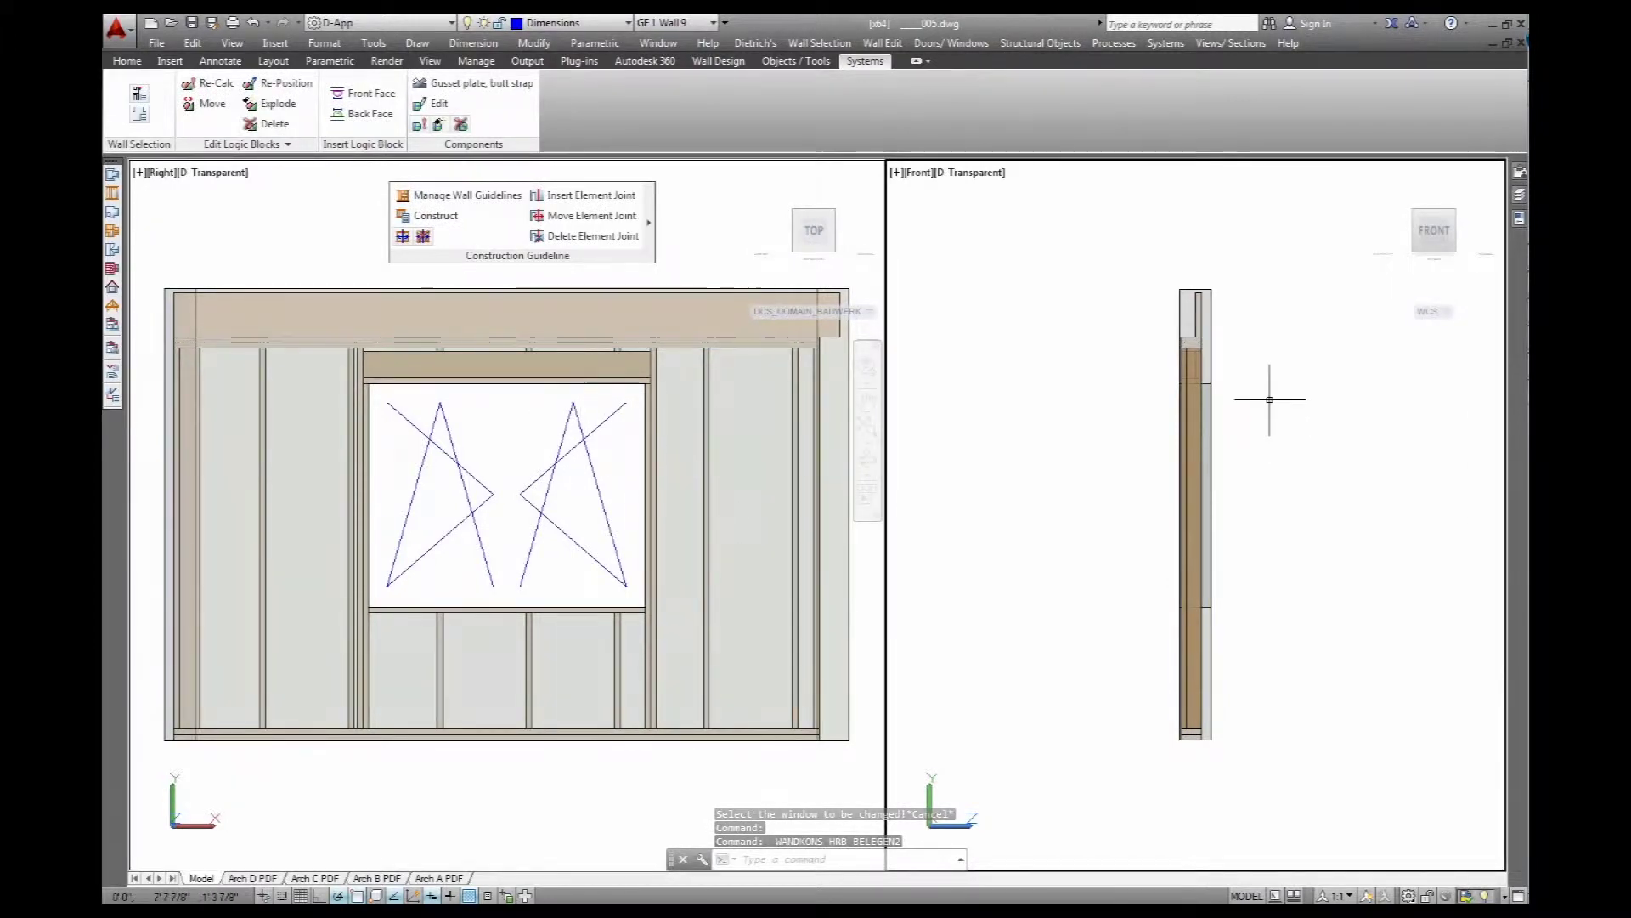
middle_click_drag(1271, 400, 973, 410, "shift")
scroll(1114, 393, "up", 5)
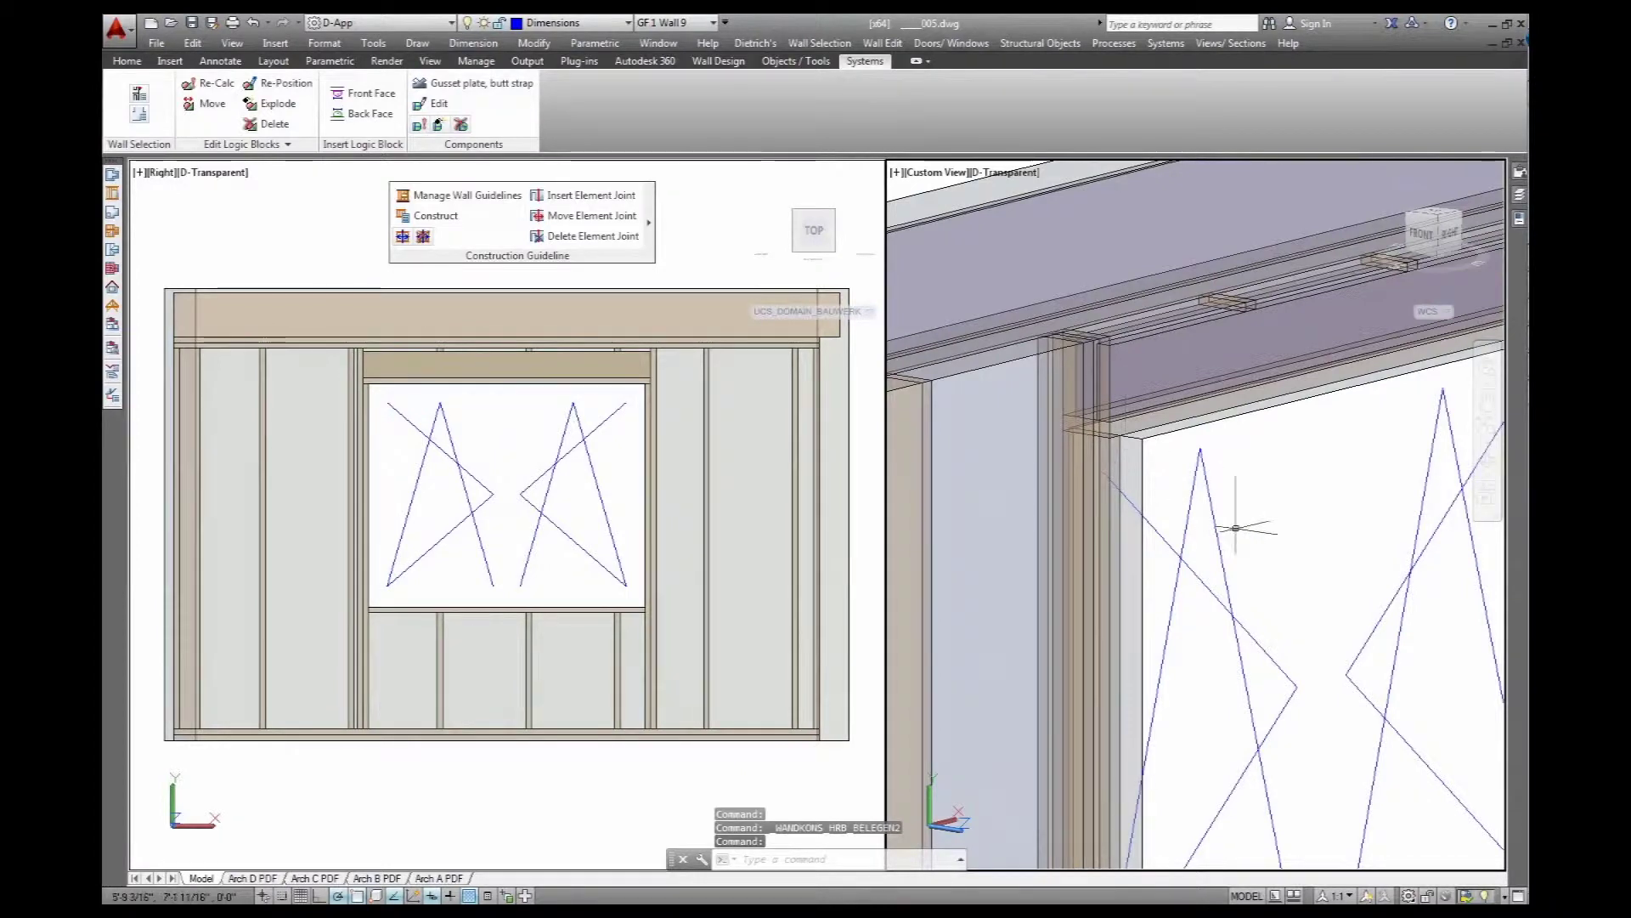
scroll(1236, 527, "down", 10)
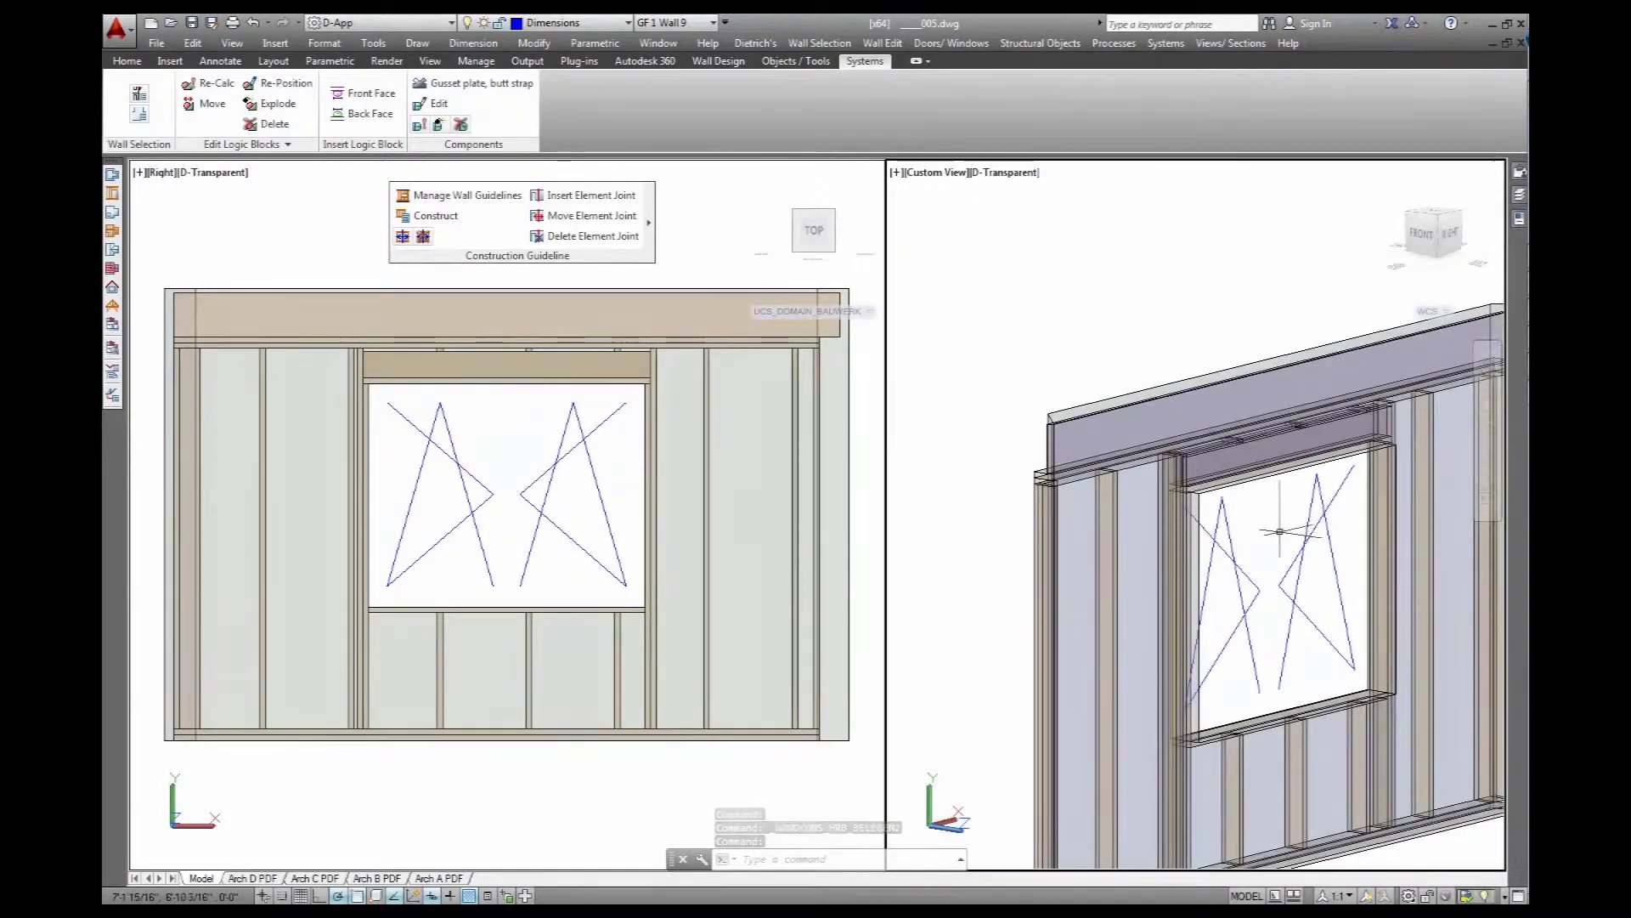
scroll(1237, 527, "down", 2)
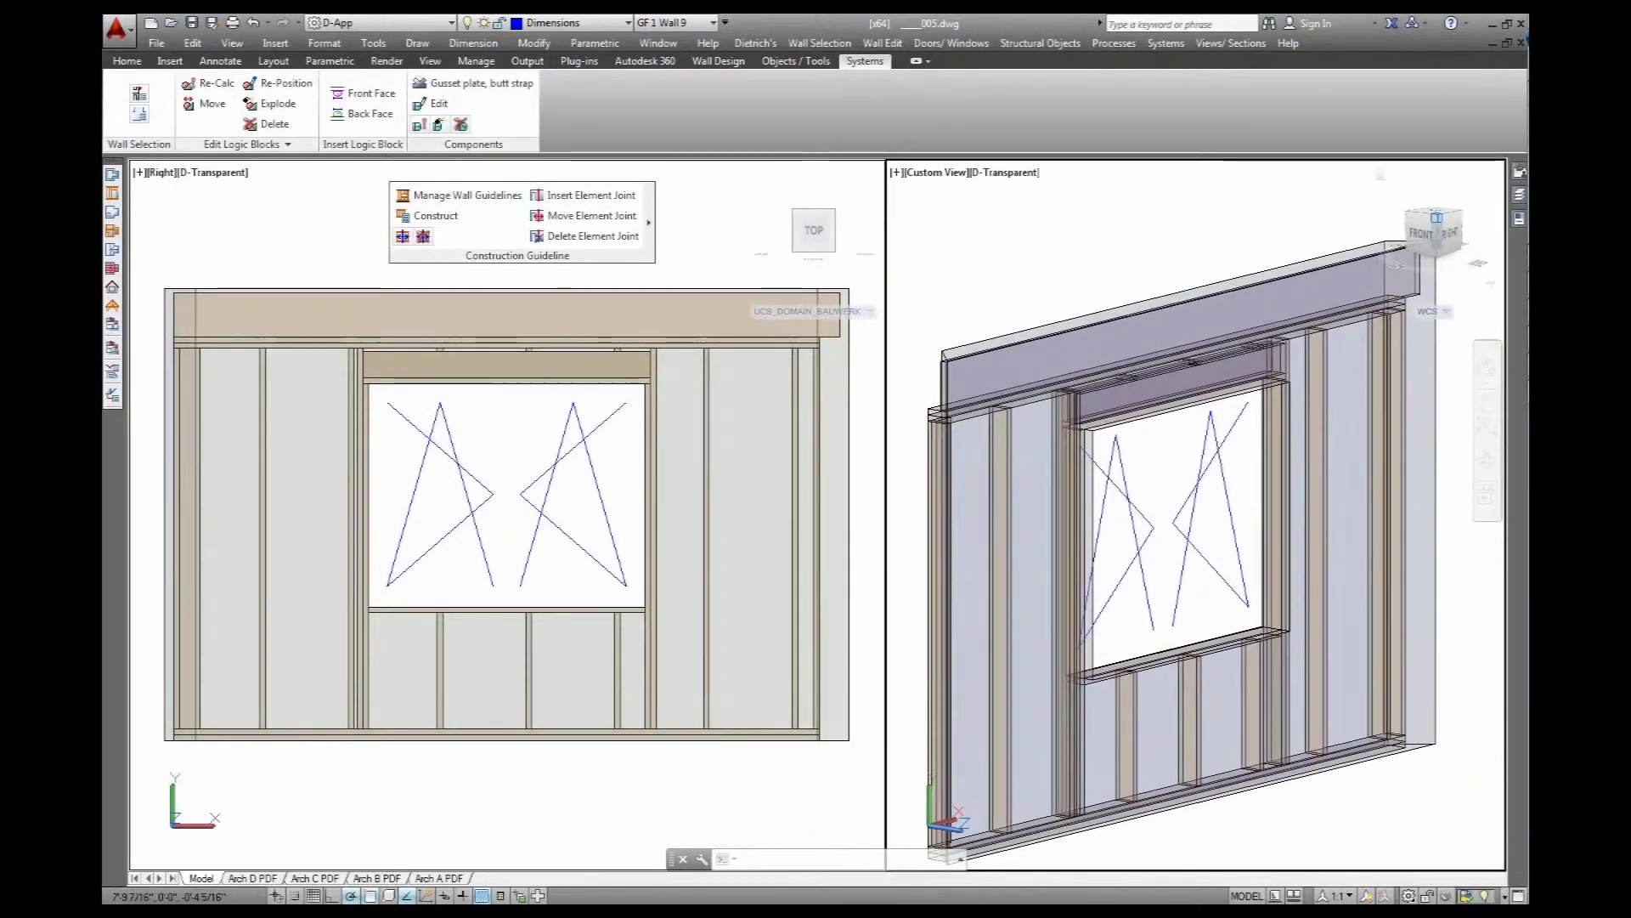
left_click(1435, 229)
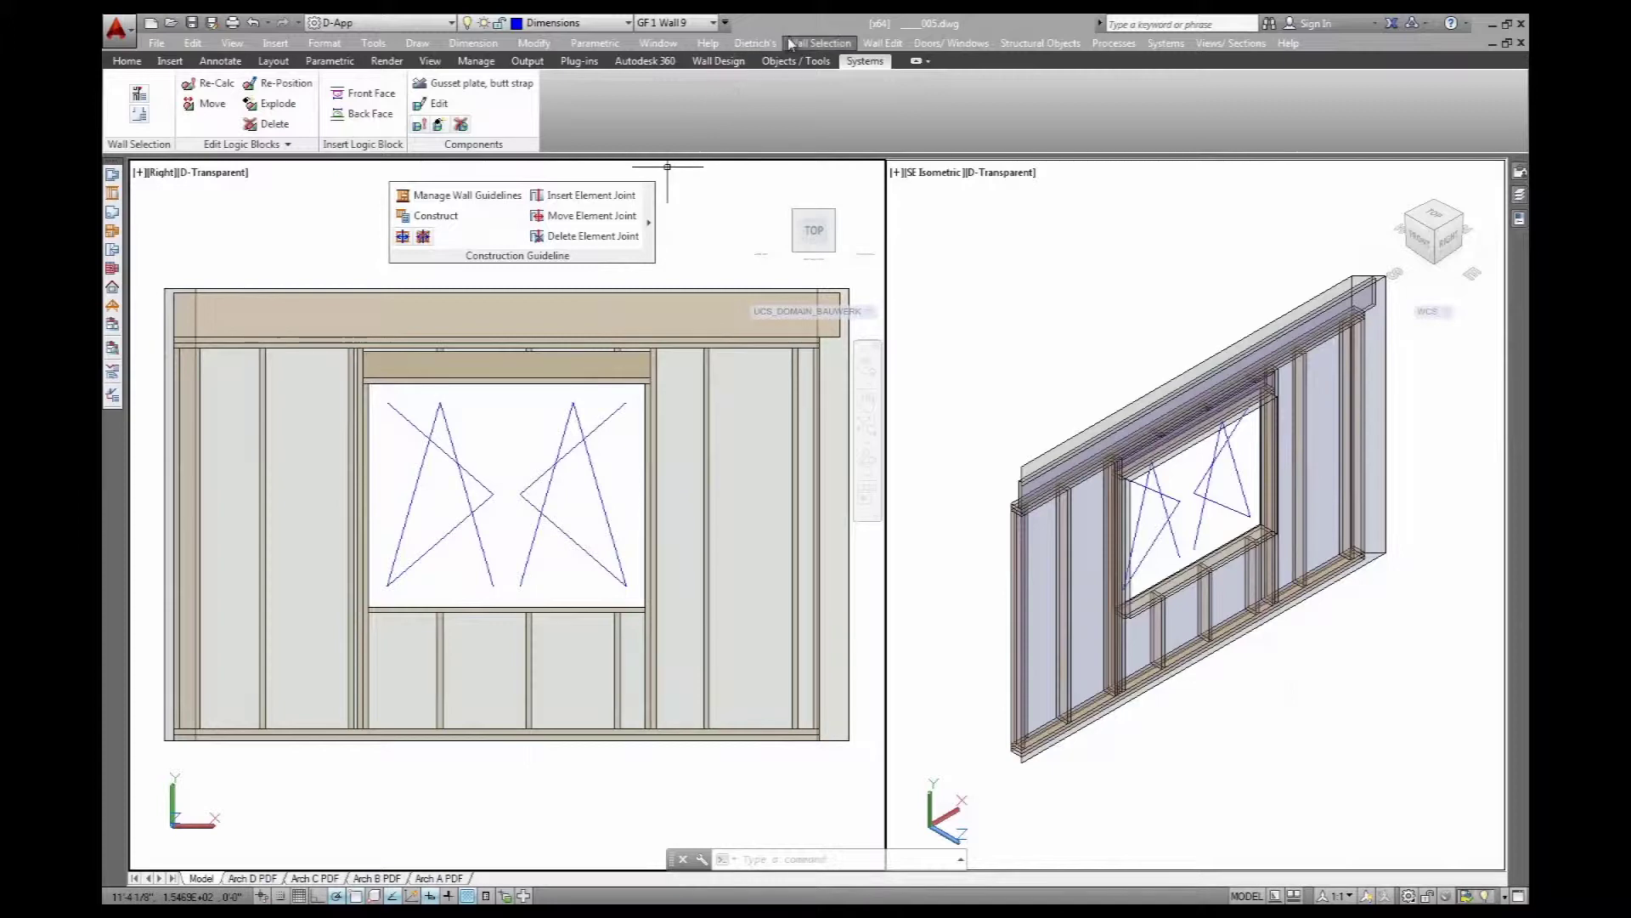
left_click(718, 62)
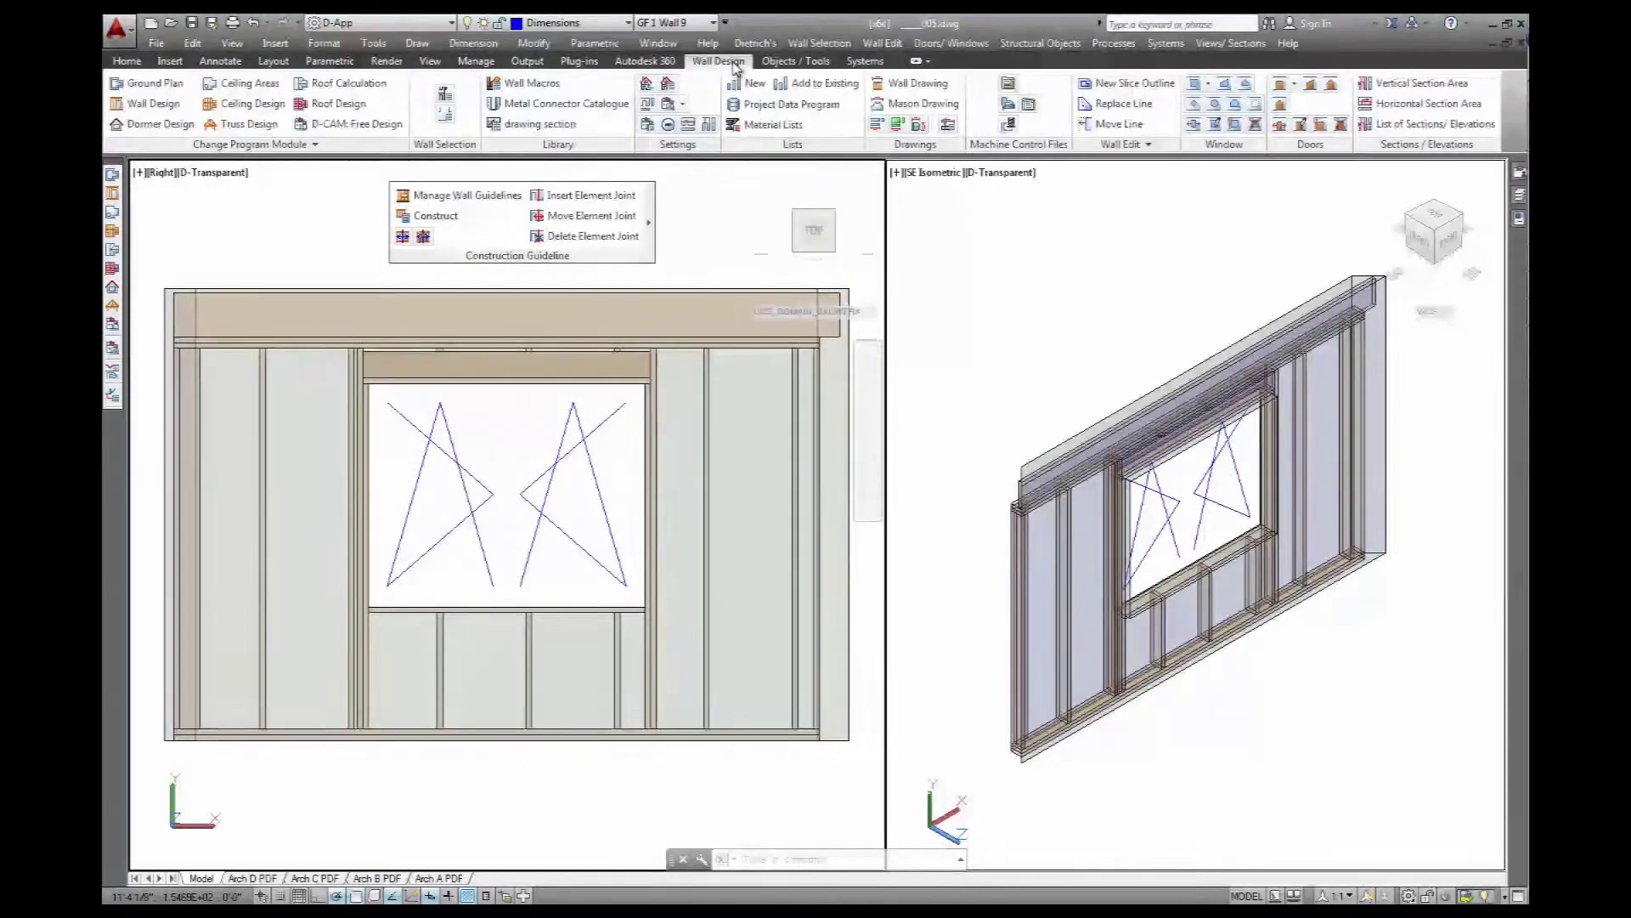
Set the window's rough opening Width B to 8'-3"
left_click(1215, 125)
left_click(493, 425)
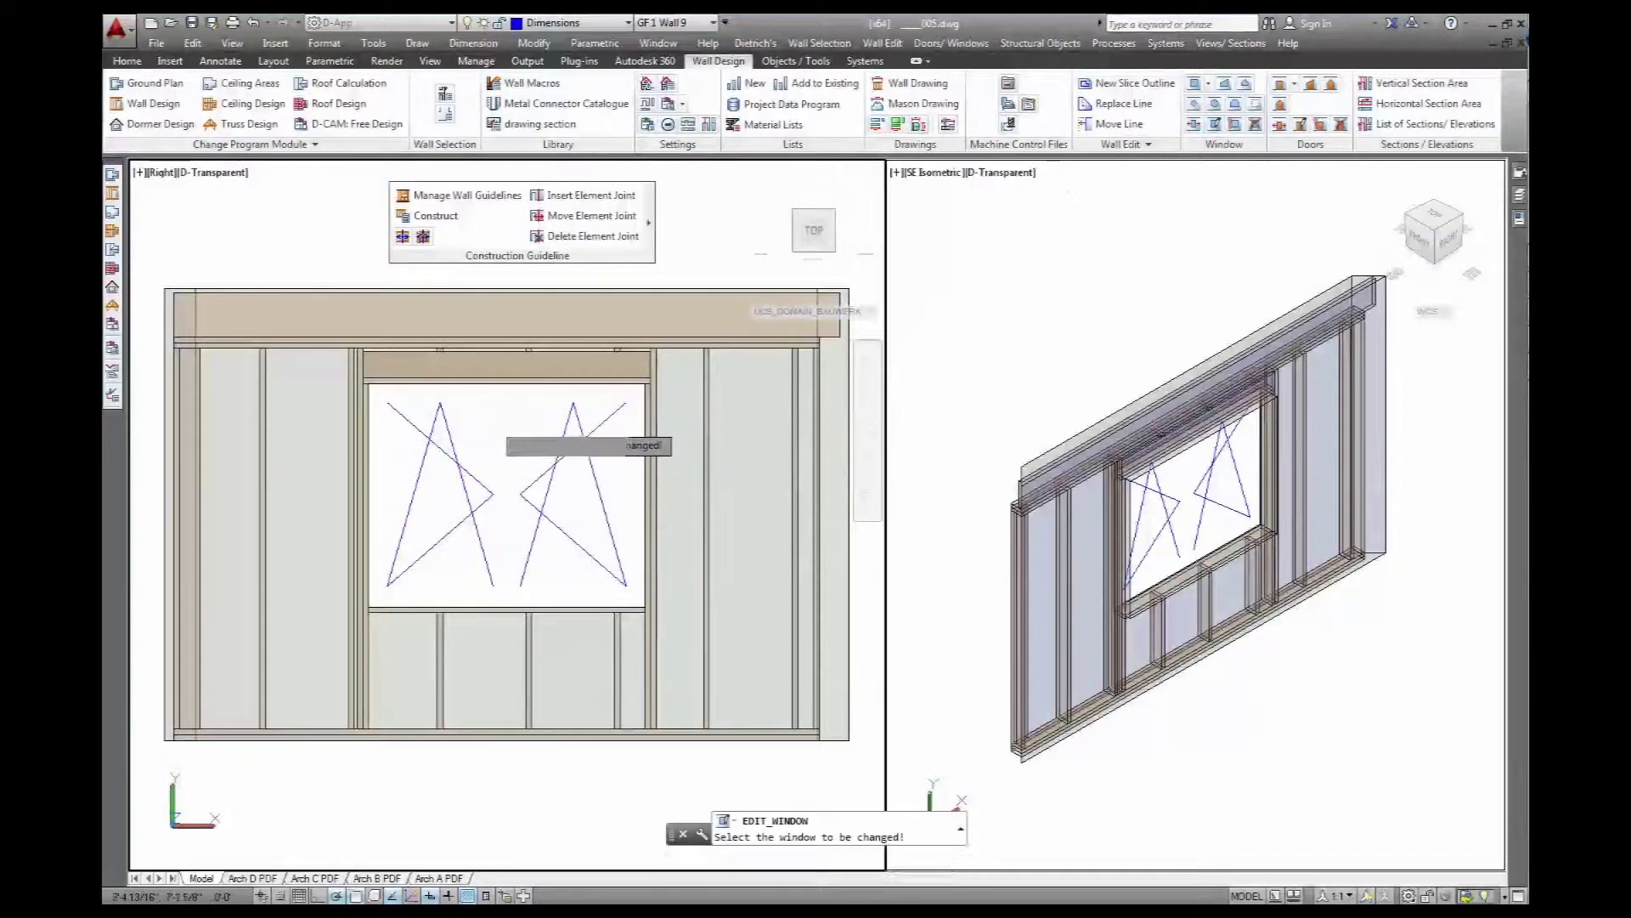
left_click(619, 369)
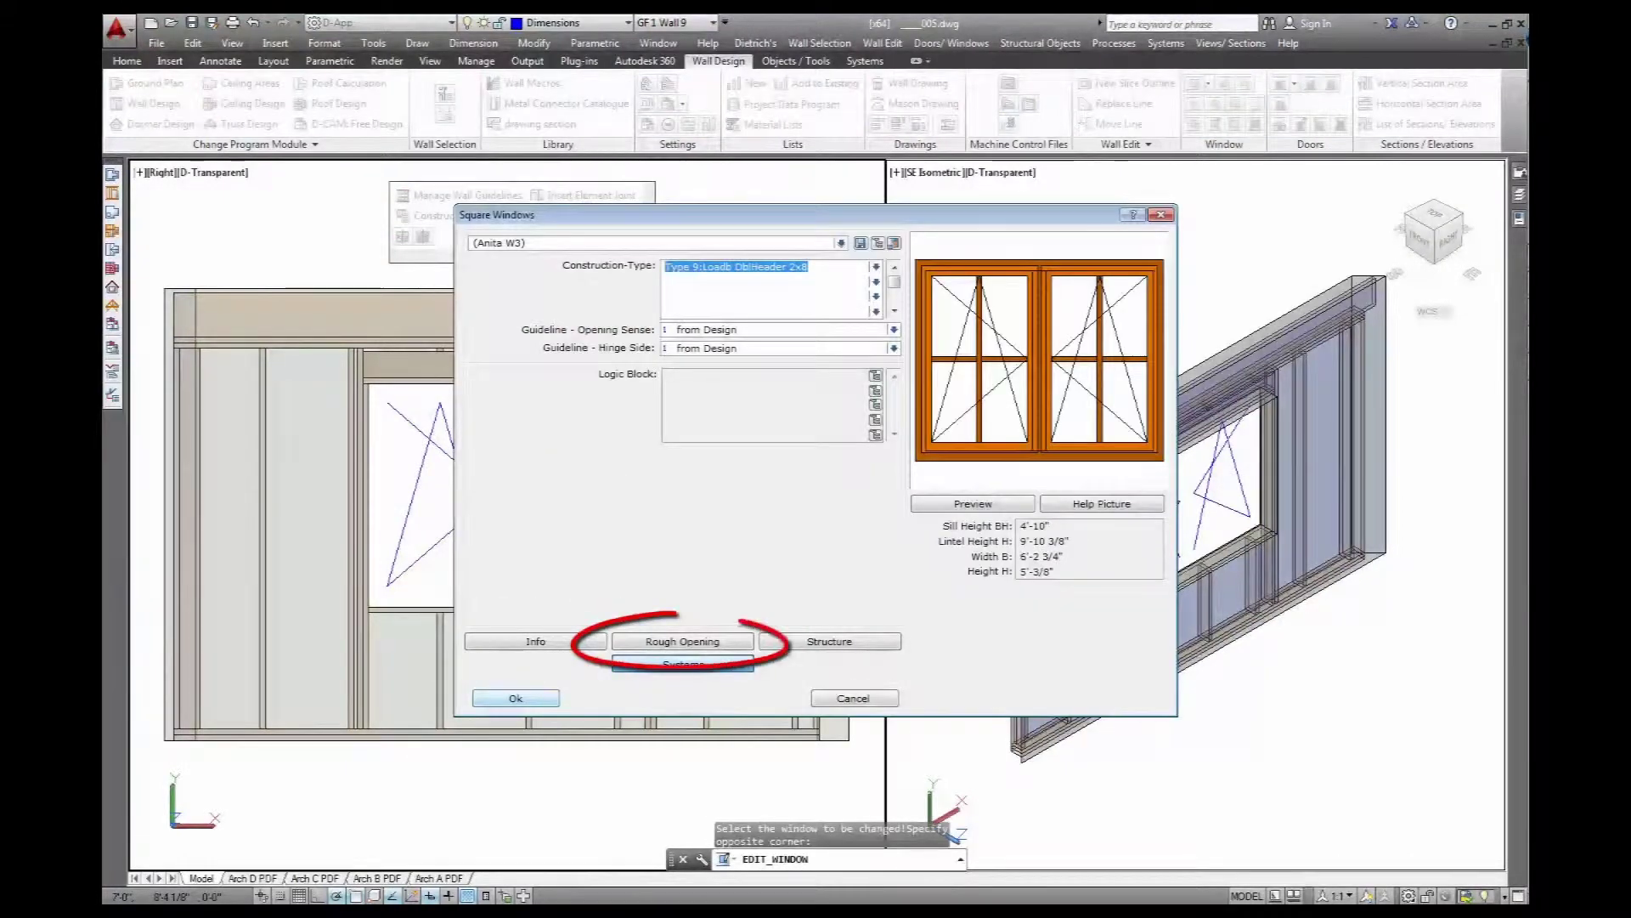
left_click(683, 641)
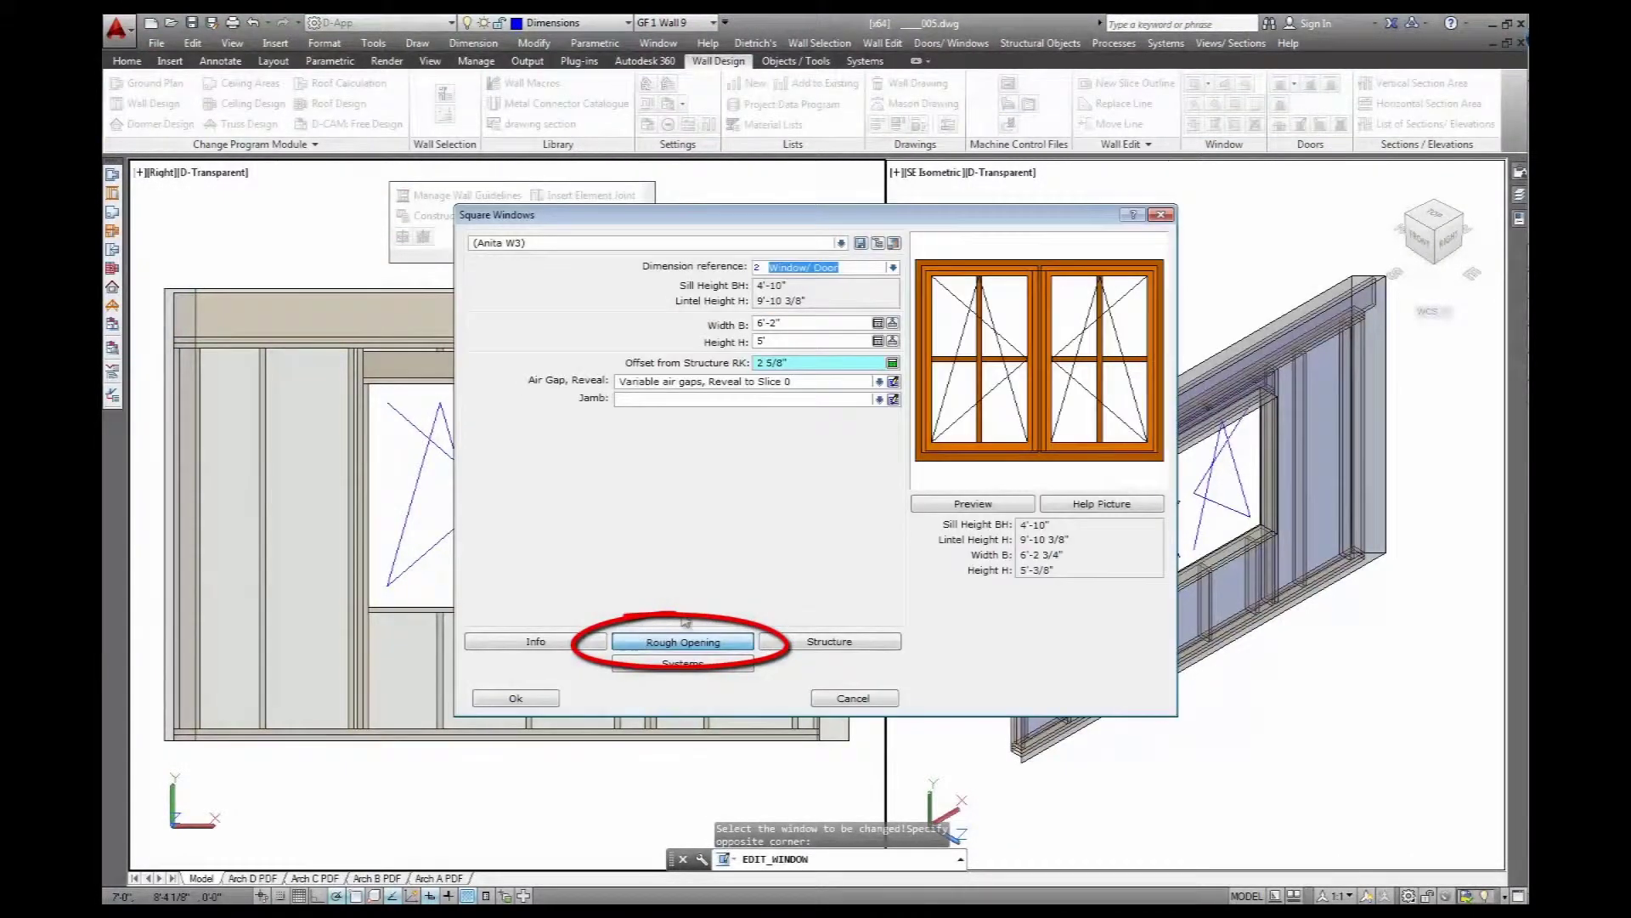
double_click(803, 323)
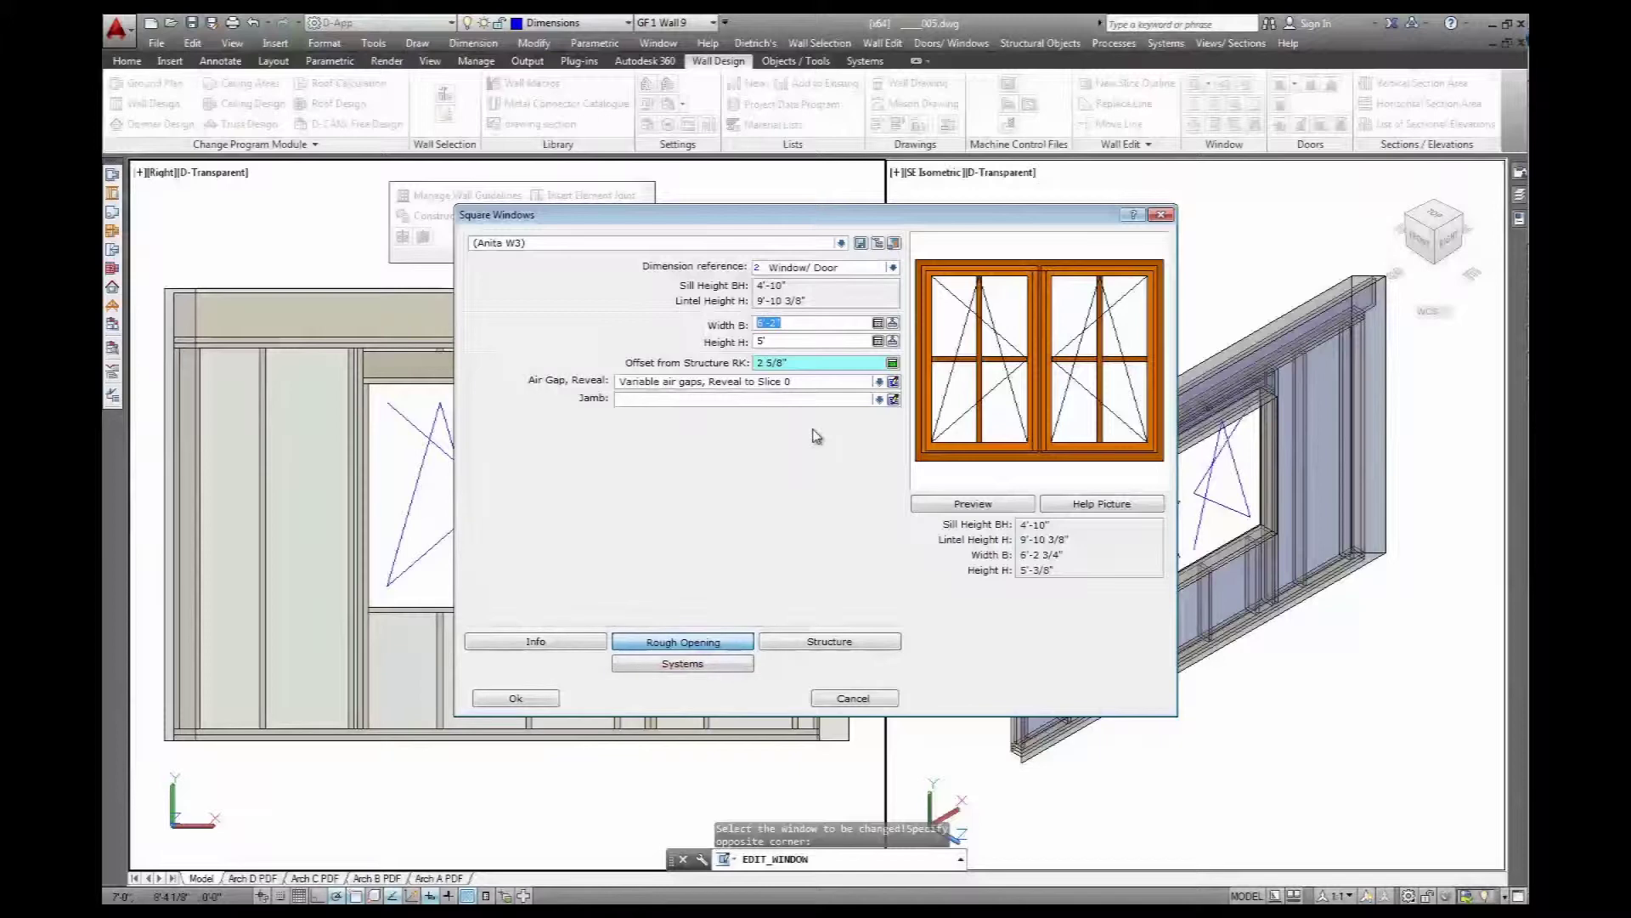
key("Tab")
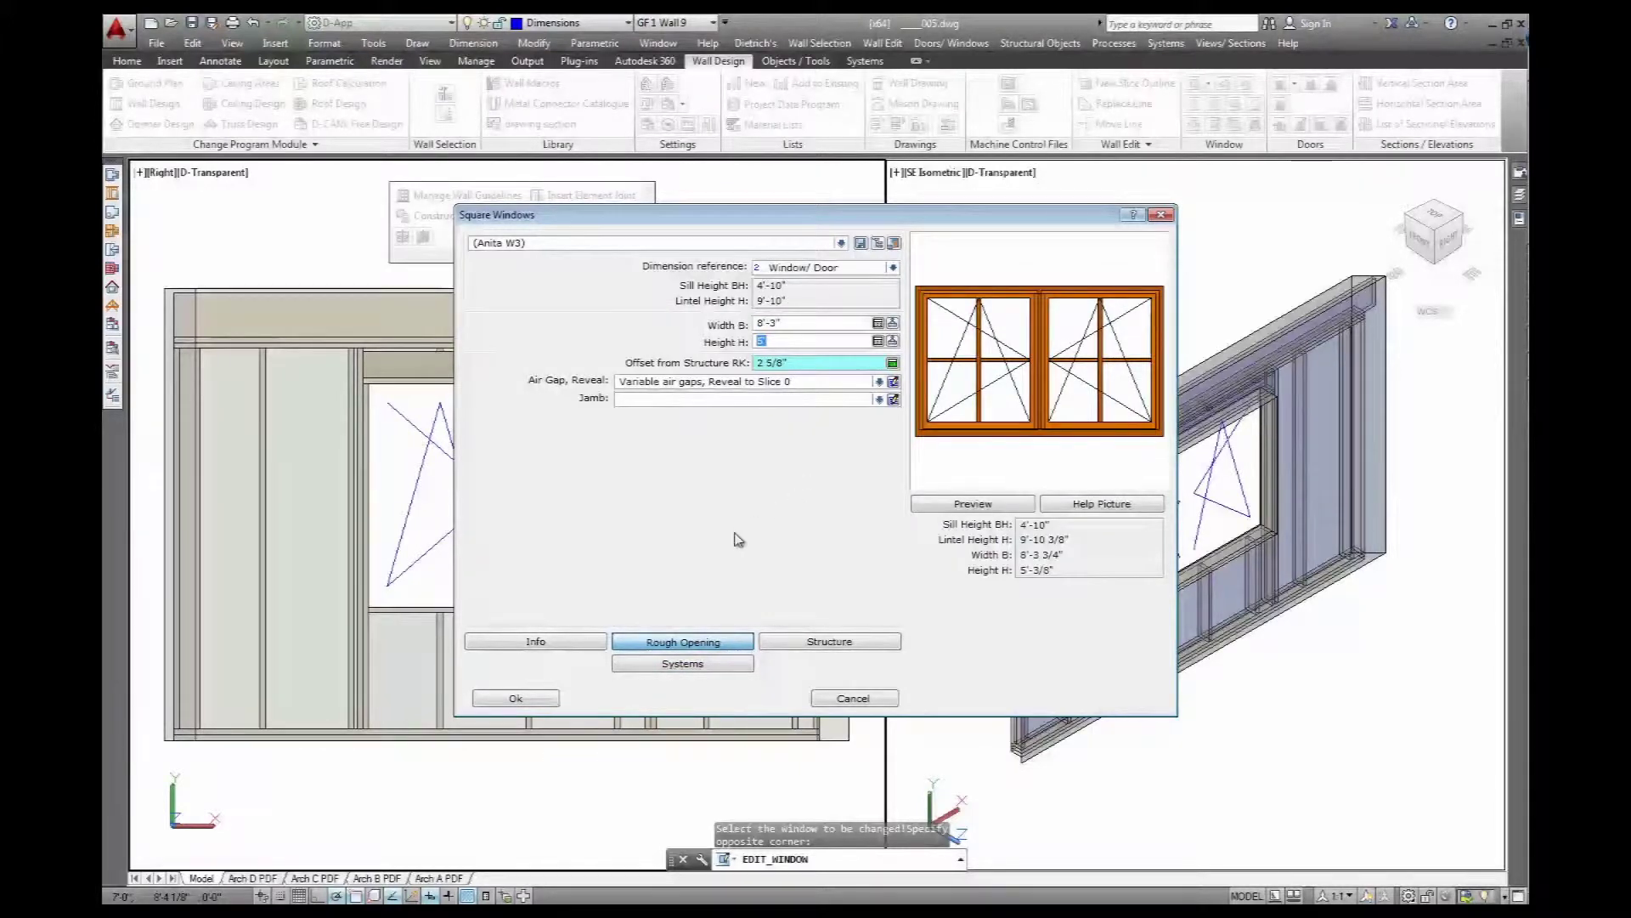
left_click(541, 700)
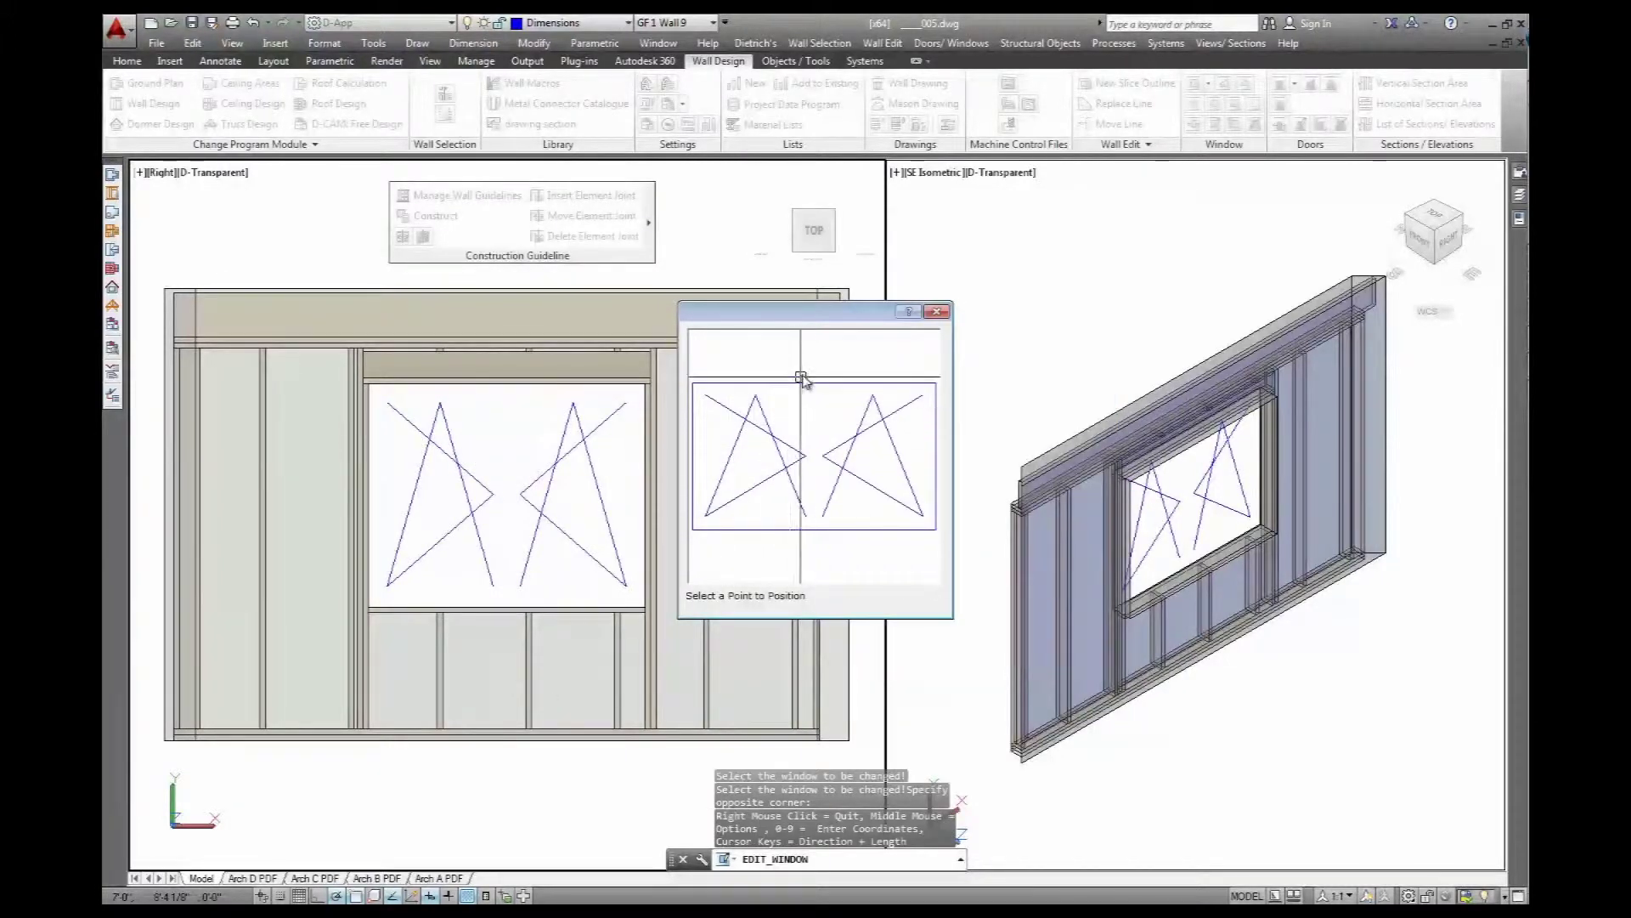
Place the widened window at the midpoint of its top edge and view it isometrically
middle_click(802, 378)
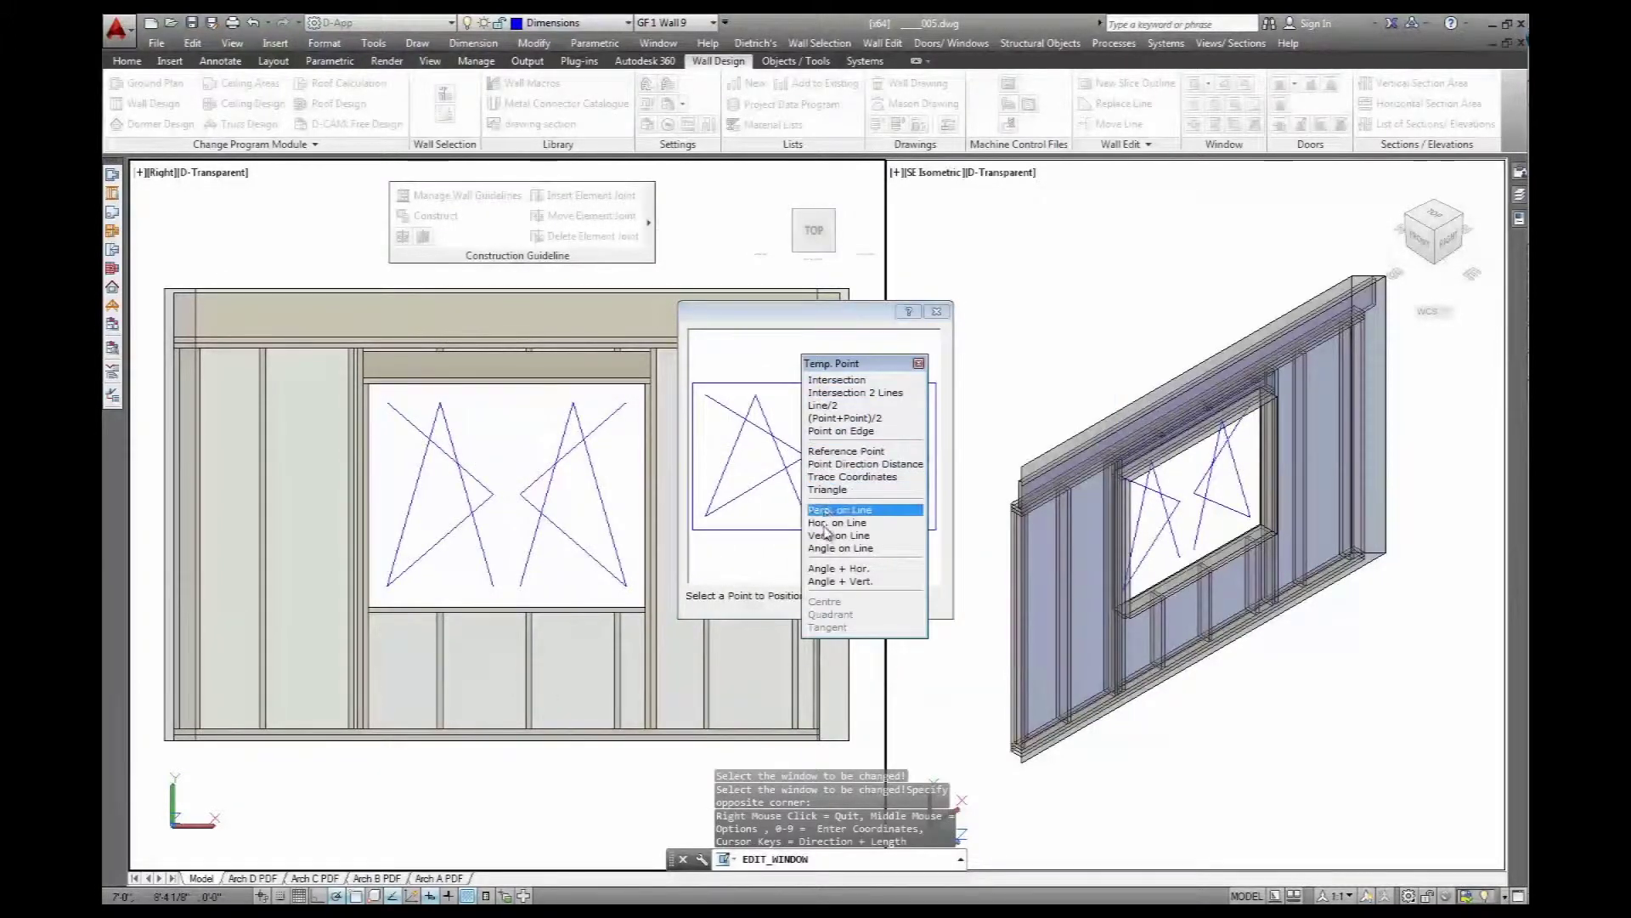
left_click(824, 405)
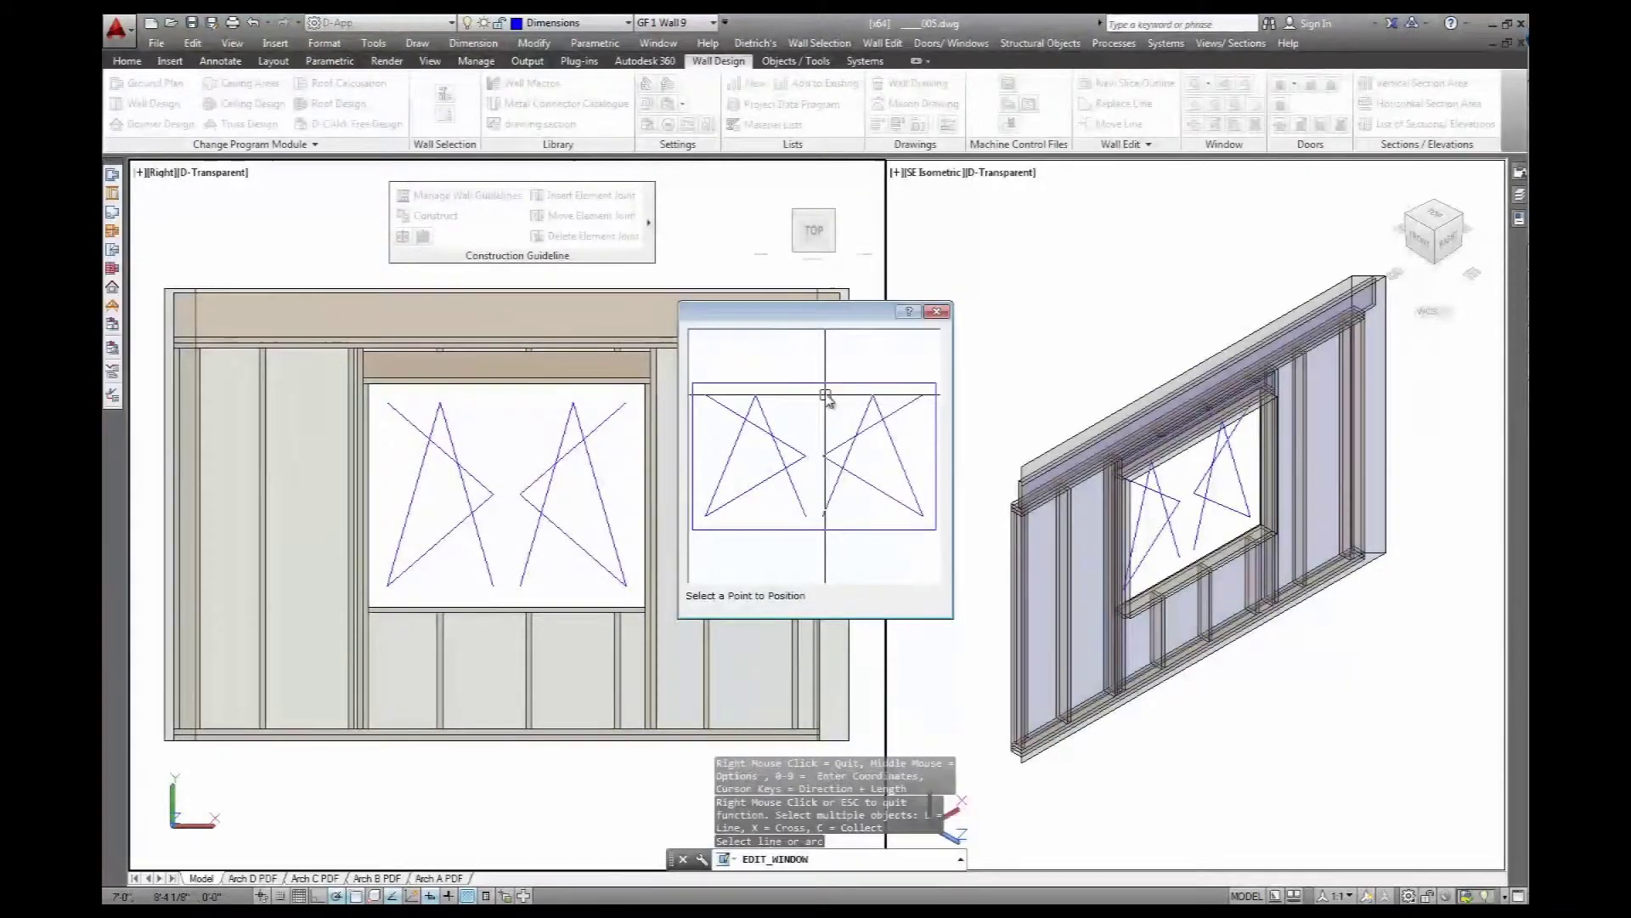
left_click(825, 394)
left_click(824, 395)
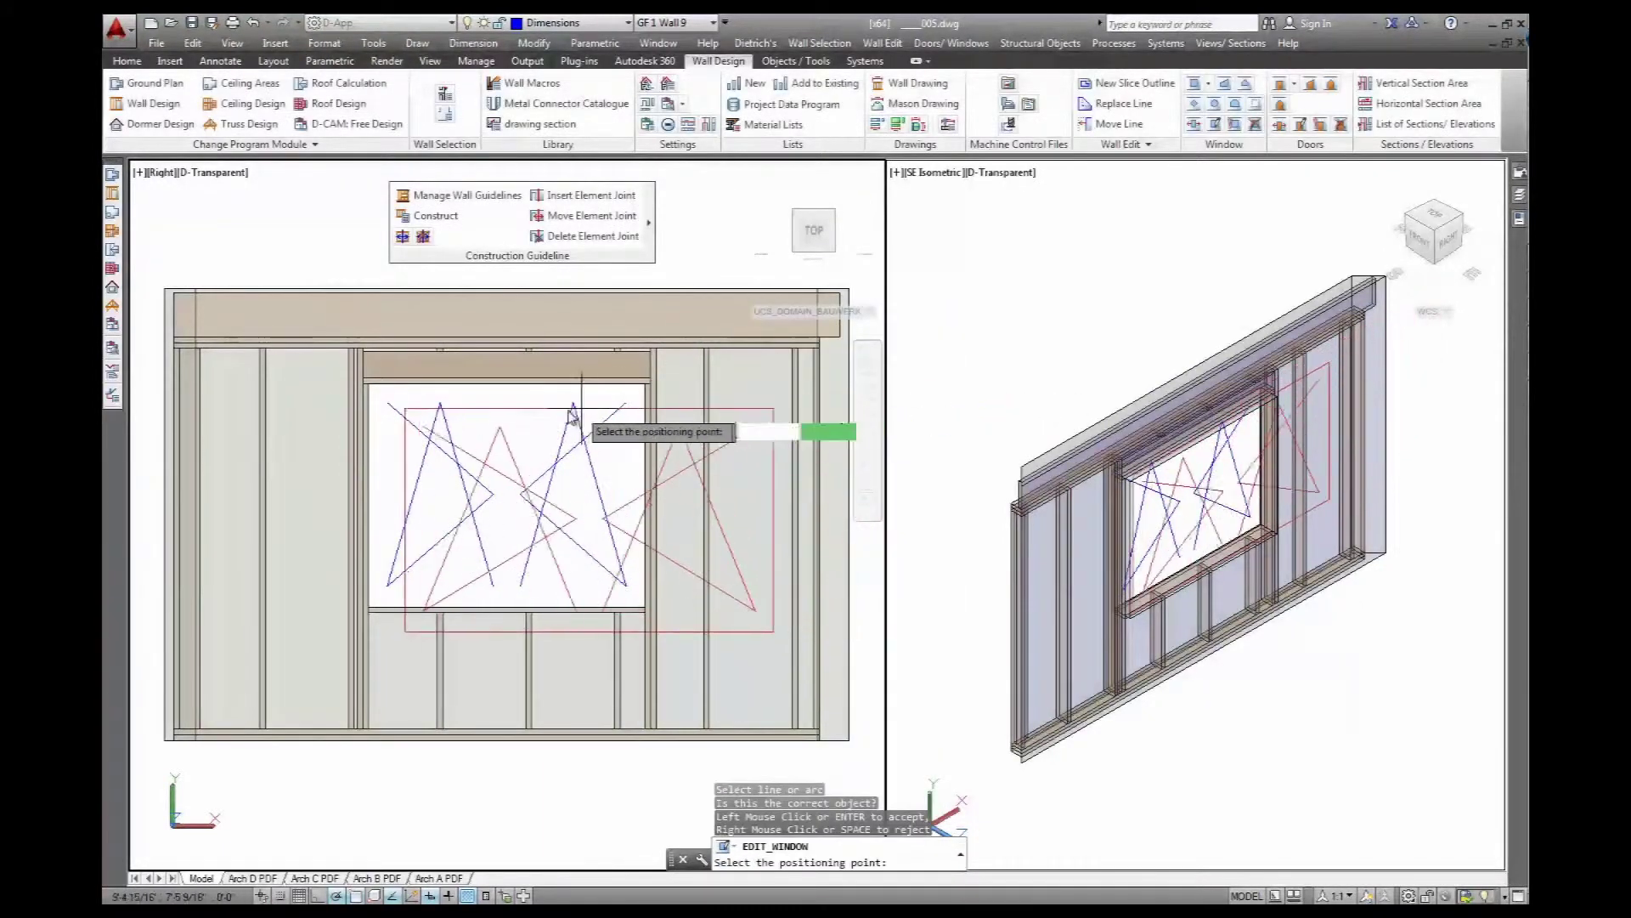
left_click(506, 389)
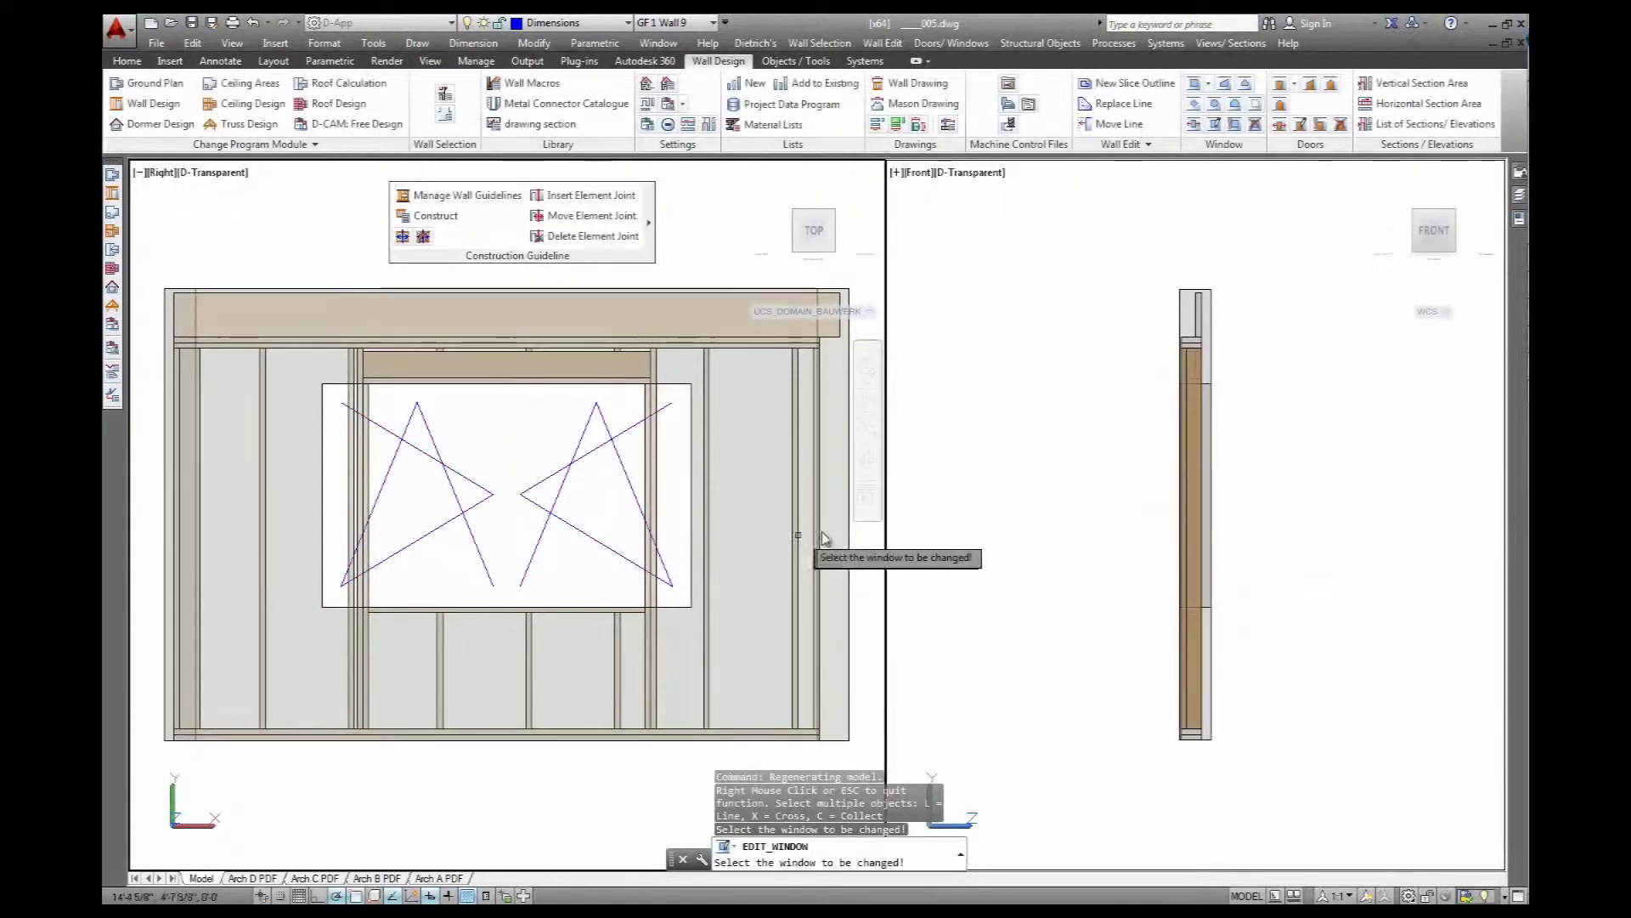
left_click(1455, 218)
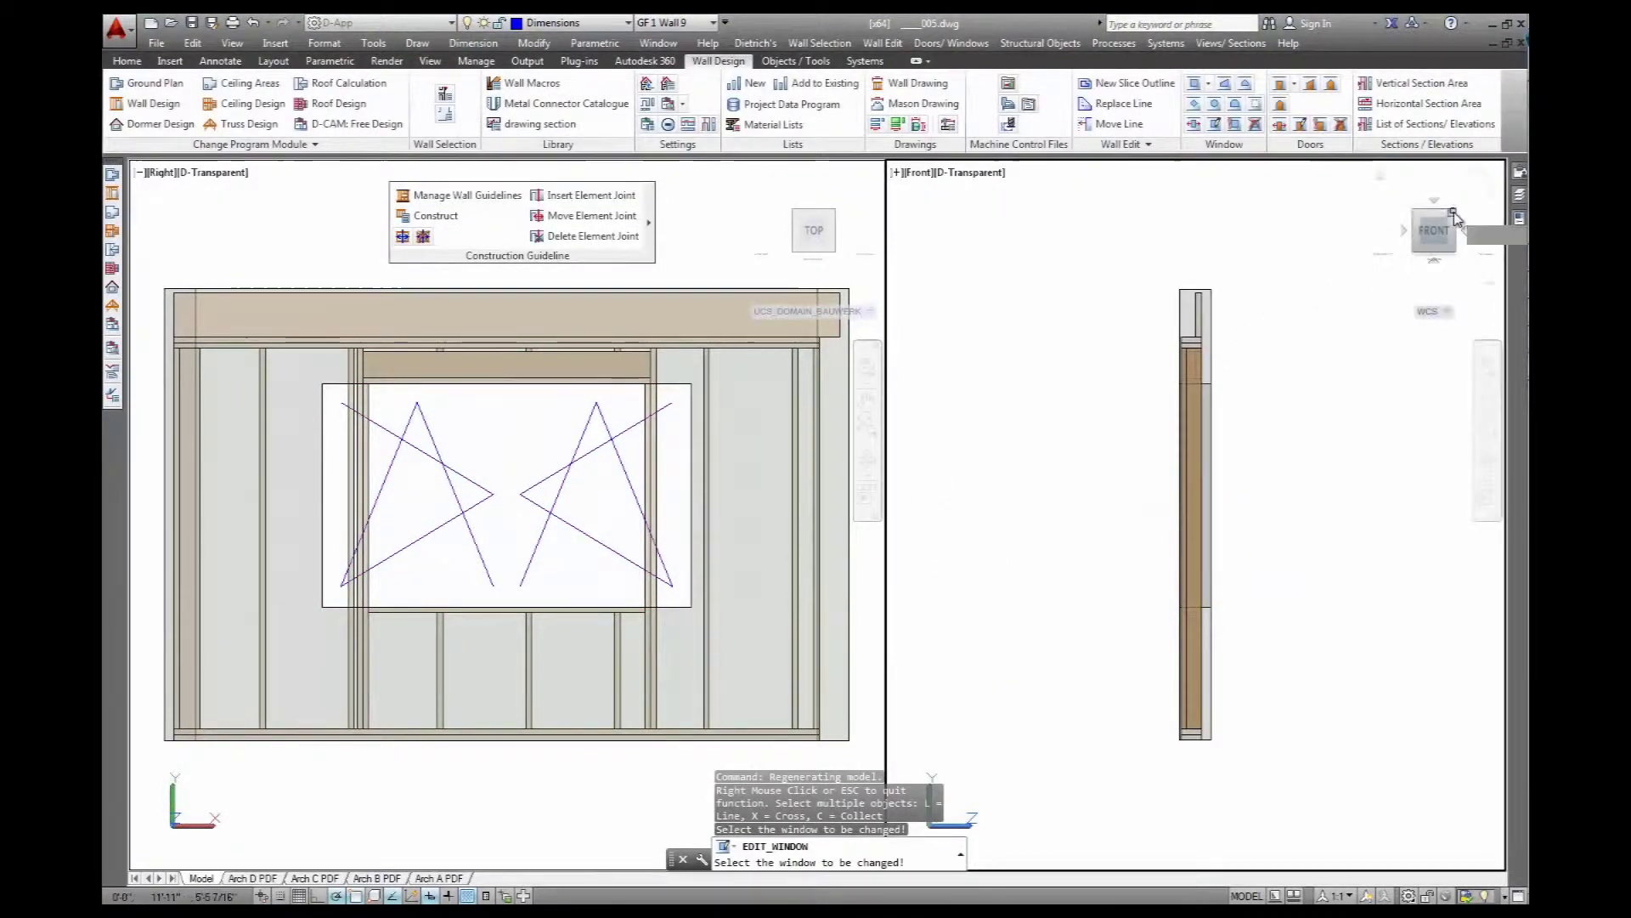
left_click(1454, 217)
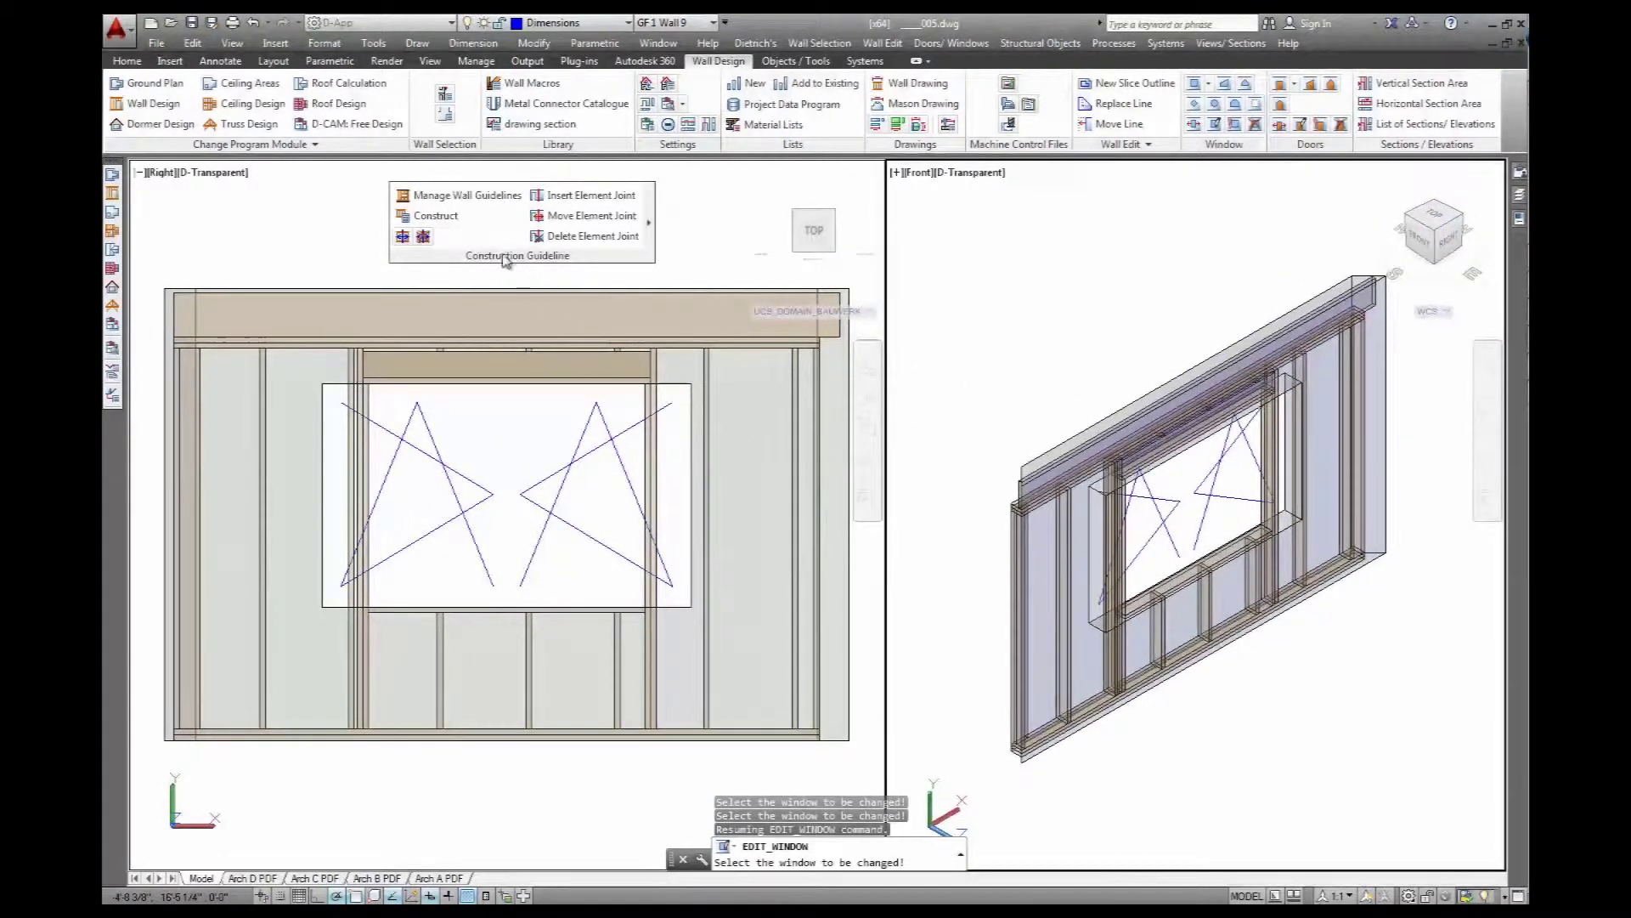
Regenerate GF 1 Wall 9's framing around the wider opening, keeping the existing wall properties
left_click(436, 217)
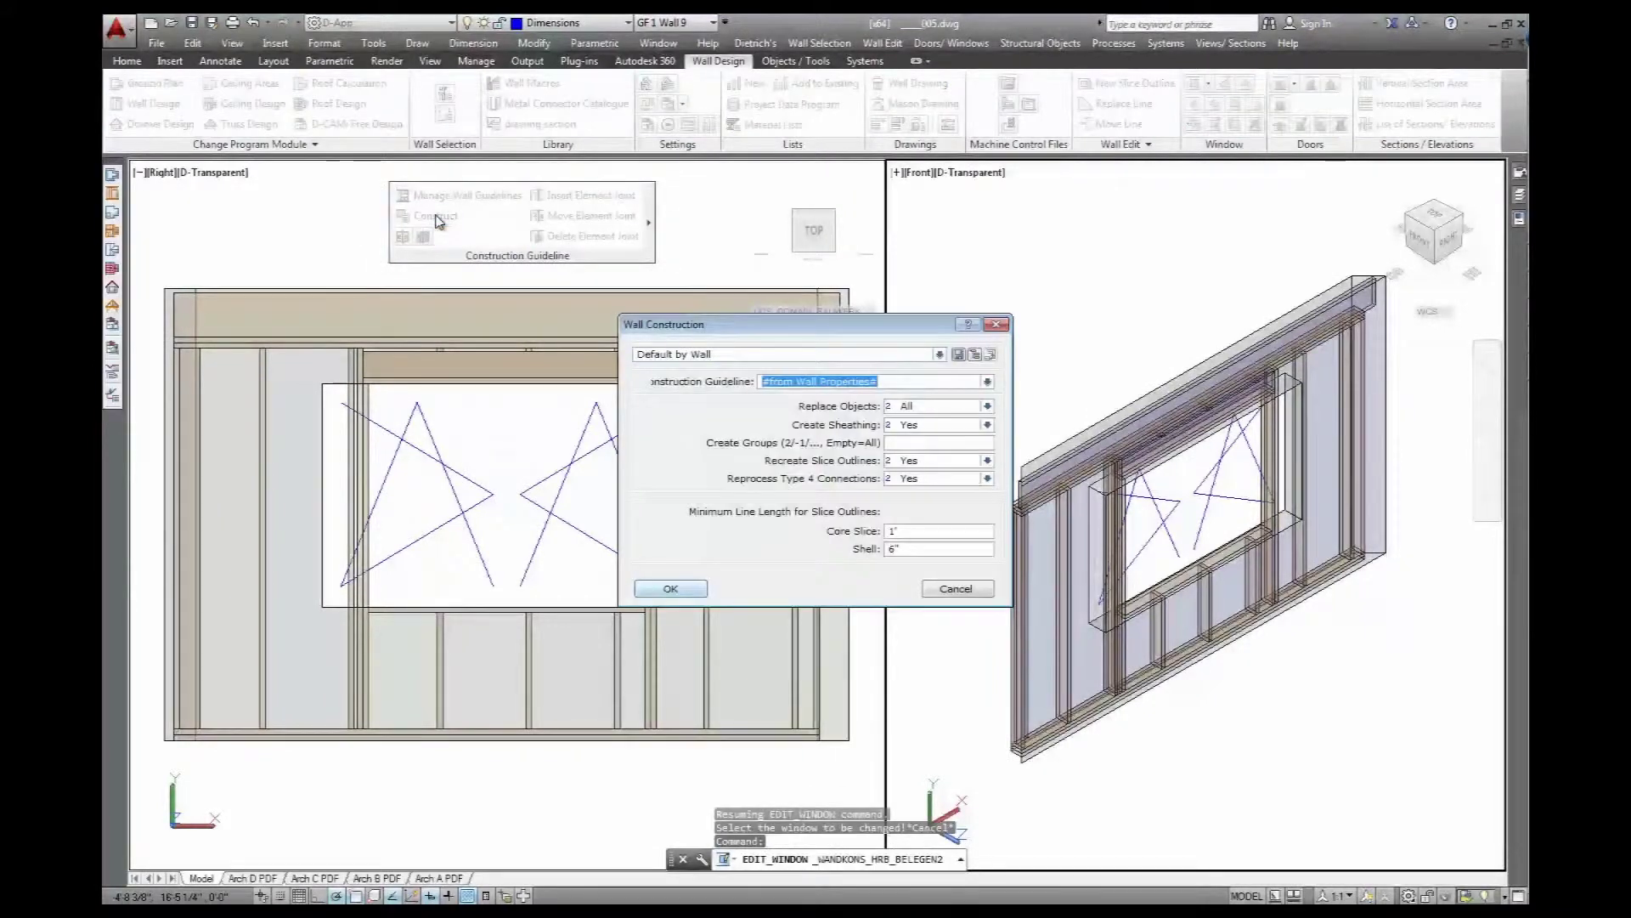
key("Return")
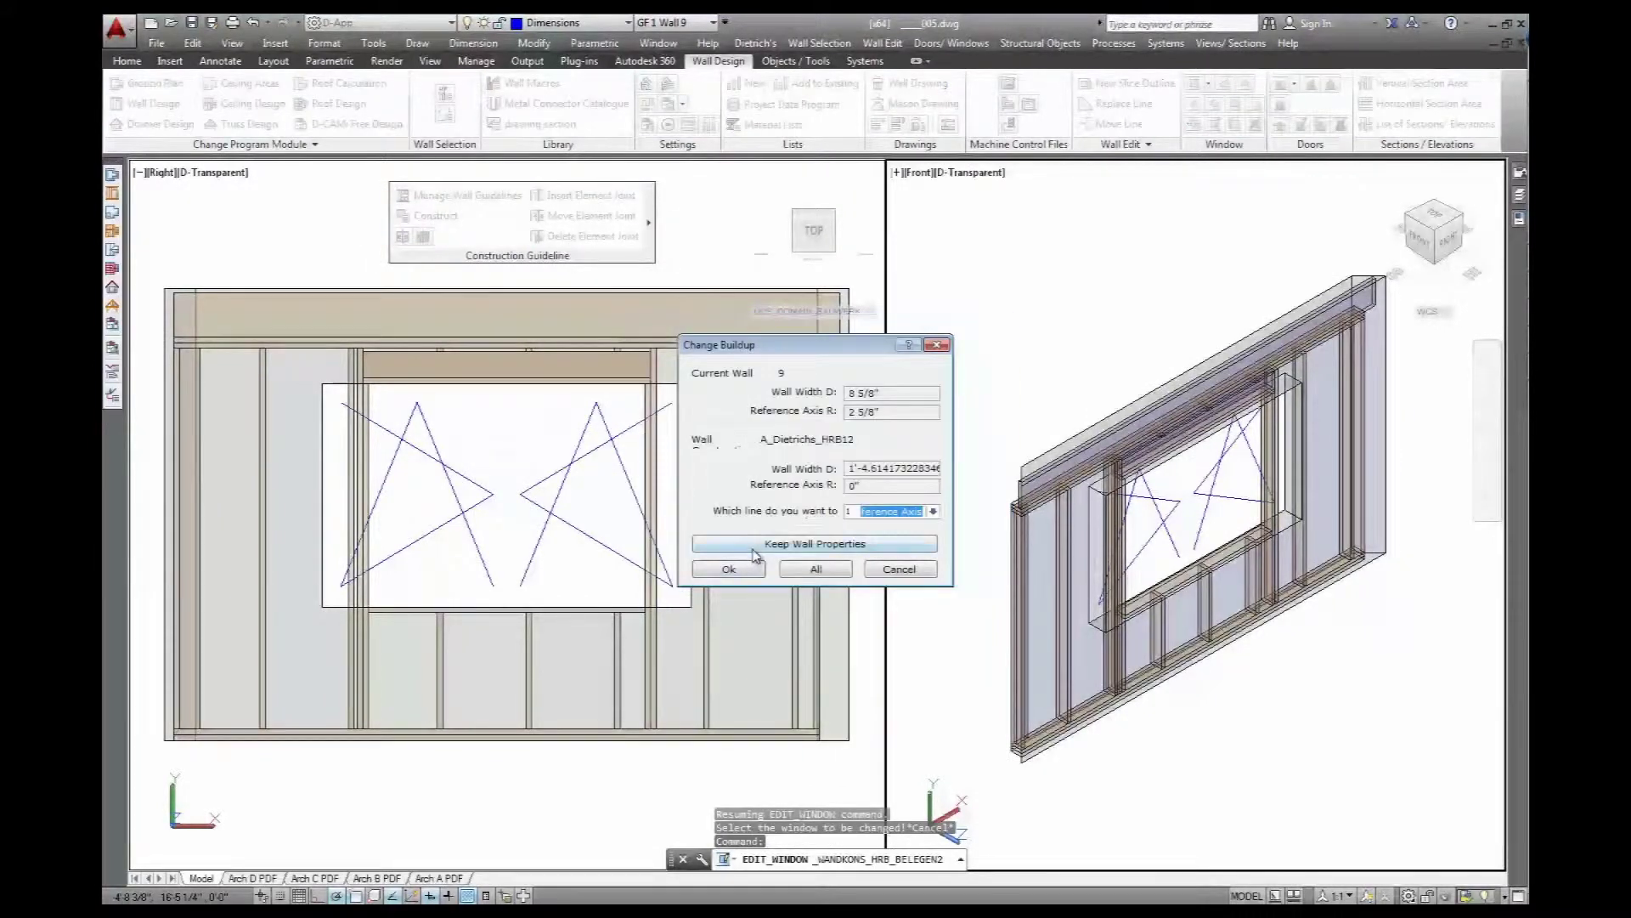
left_click(753, 549)
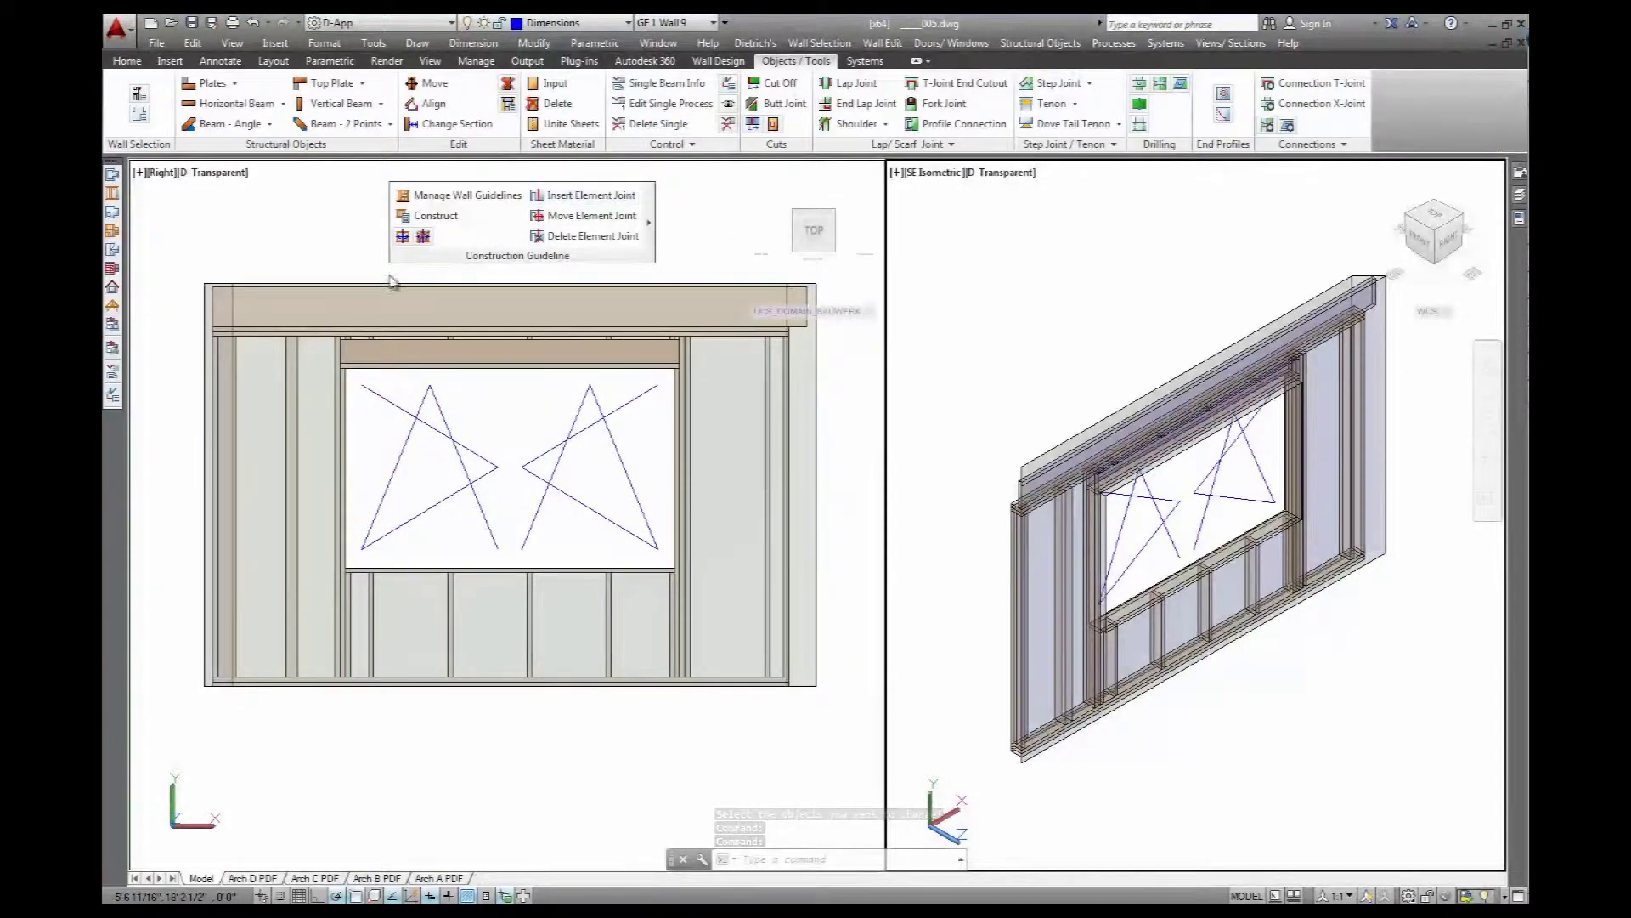
left_click(666, 196)
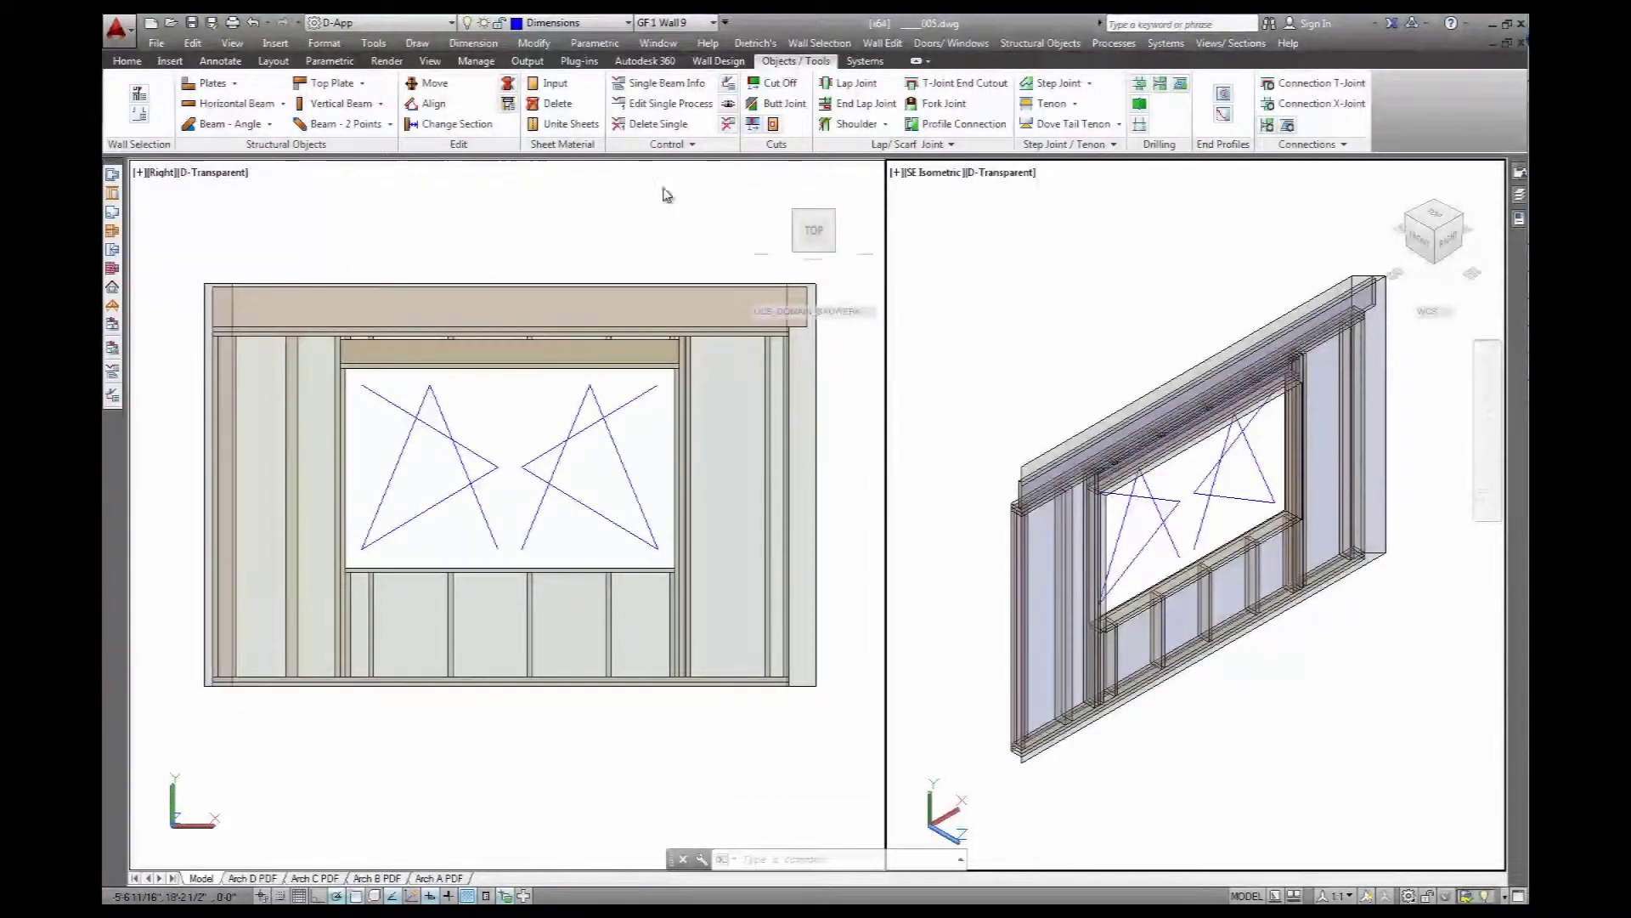
left_click(113, 348)
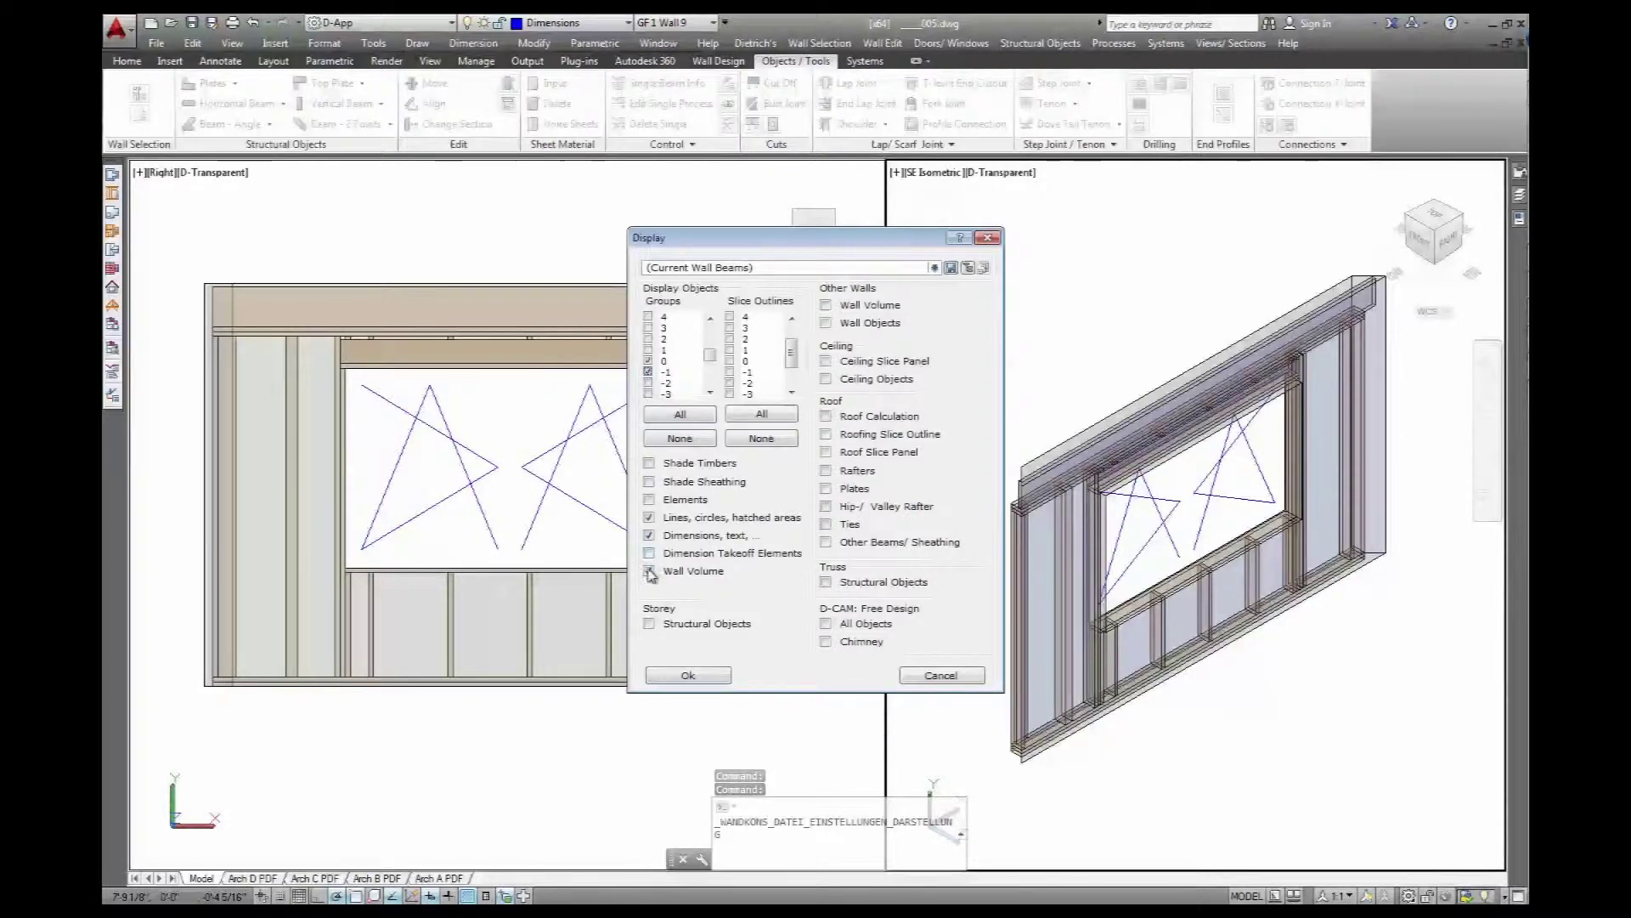
Hide the wall volume and display the isometric view in the D-Textures visual style
left_click(661, 674)
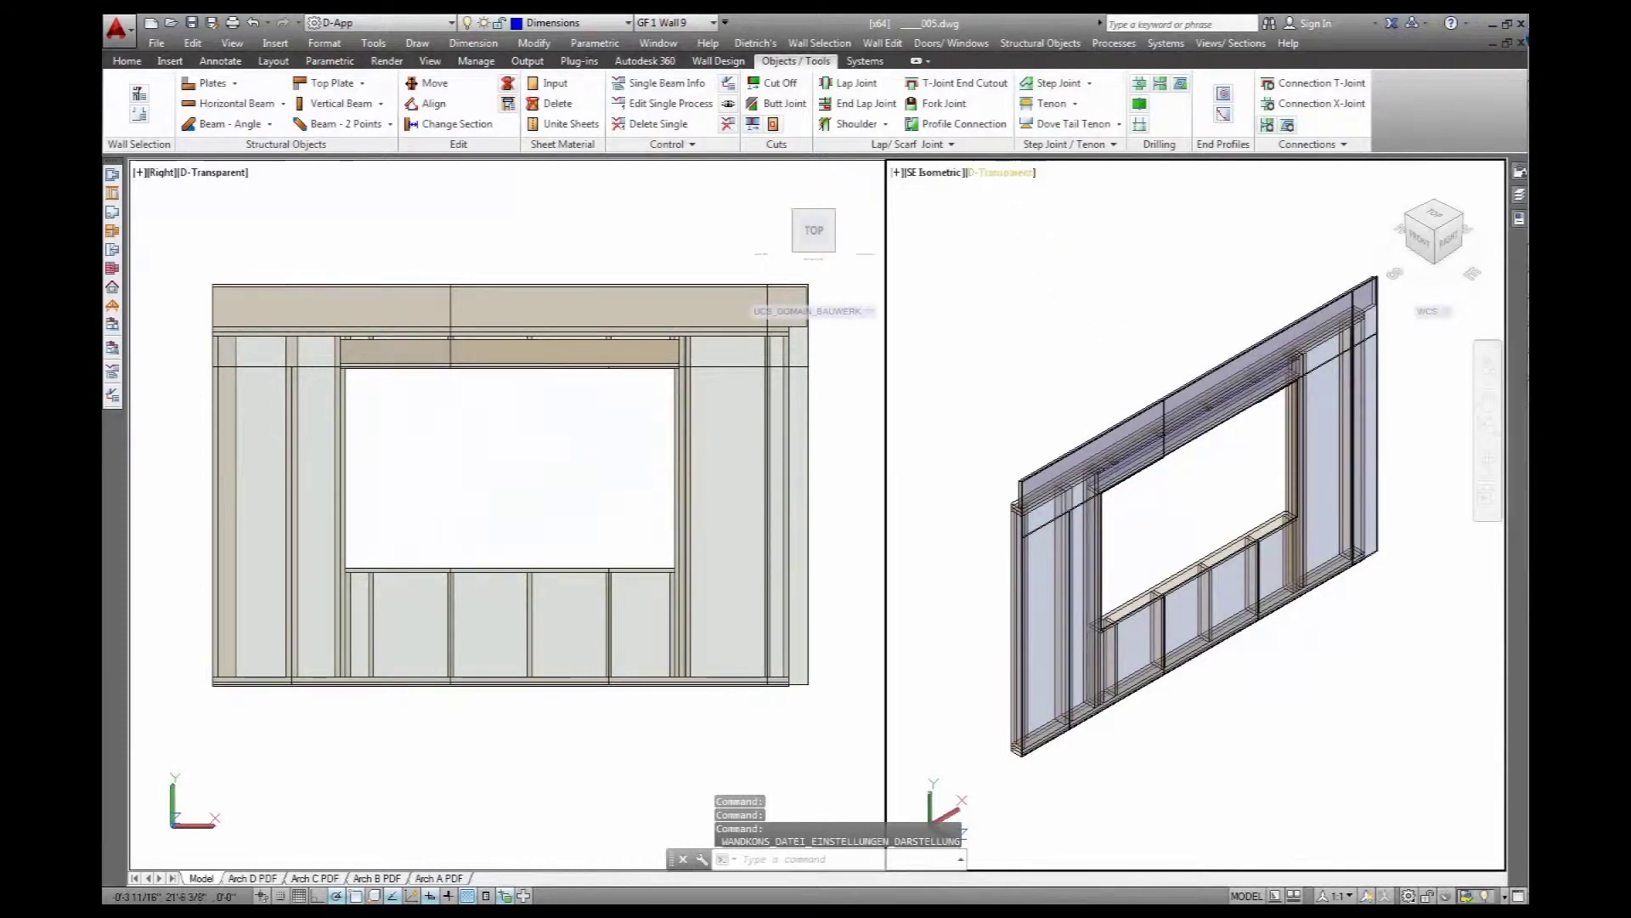
left_click(1002, 172)
mouse_move(1096, 191)
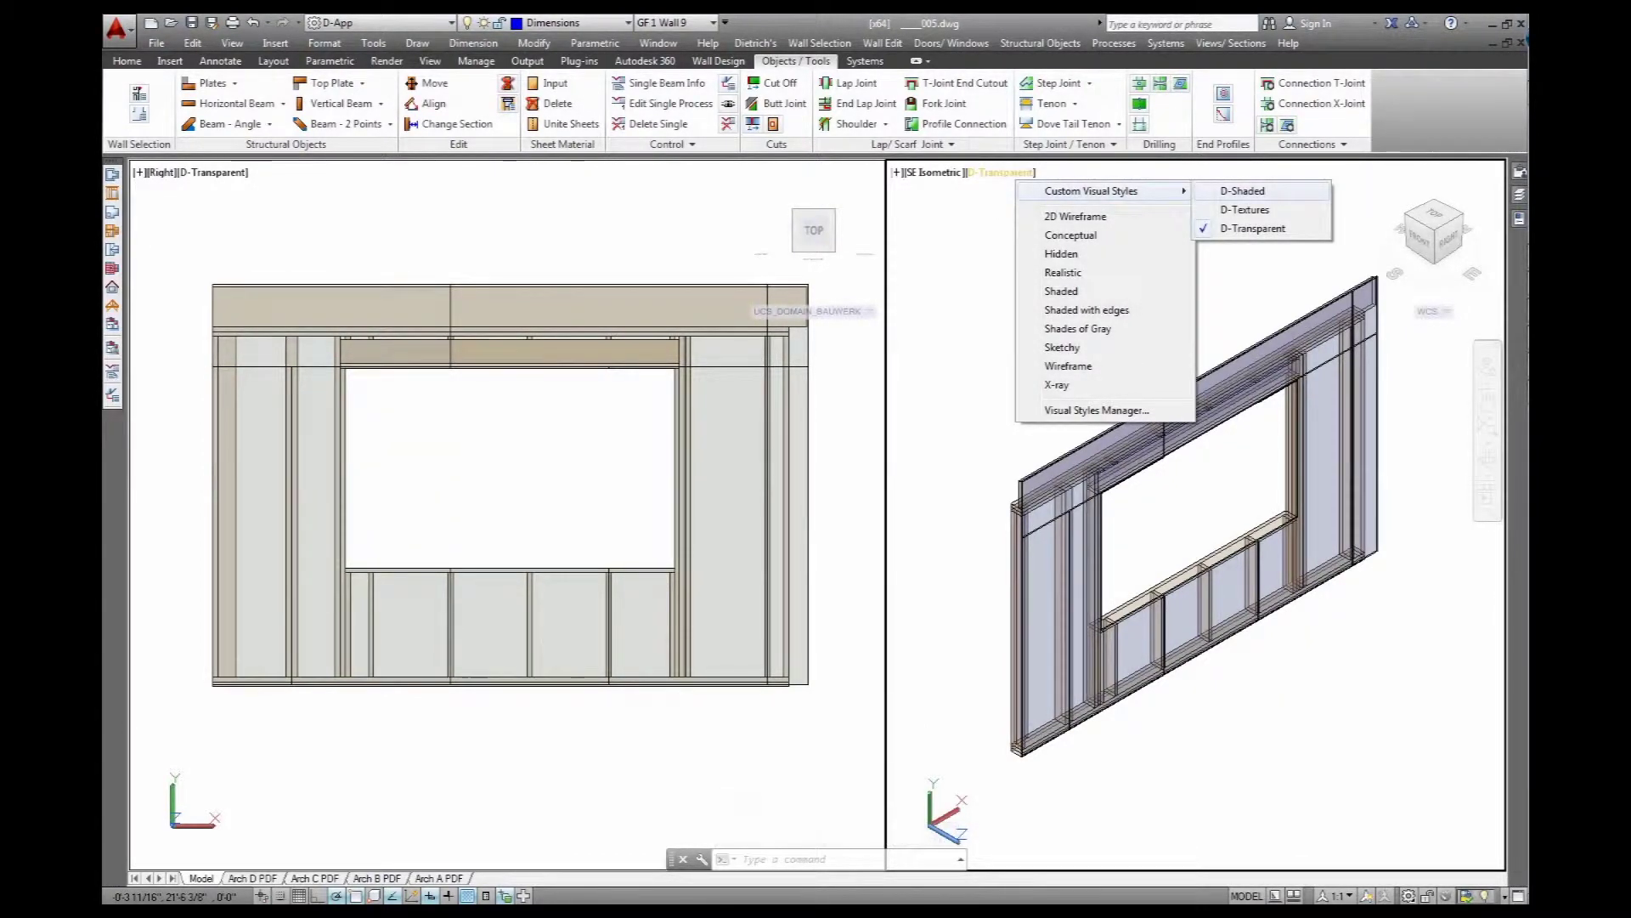
left_click(1245, 209)
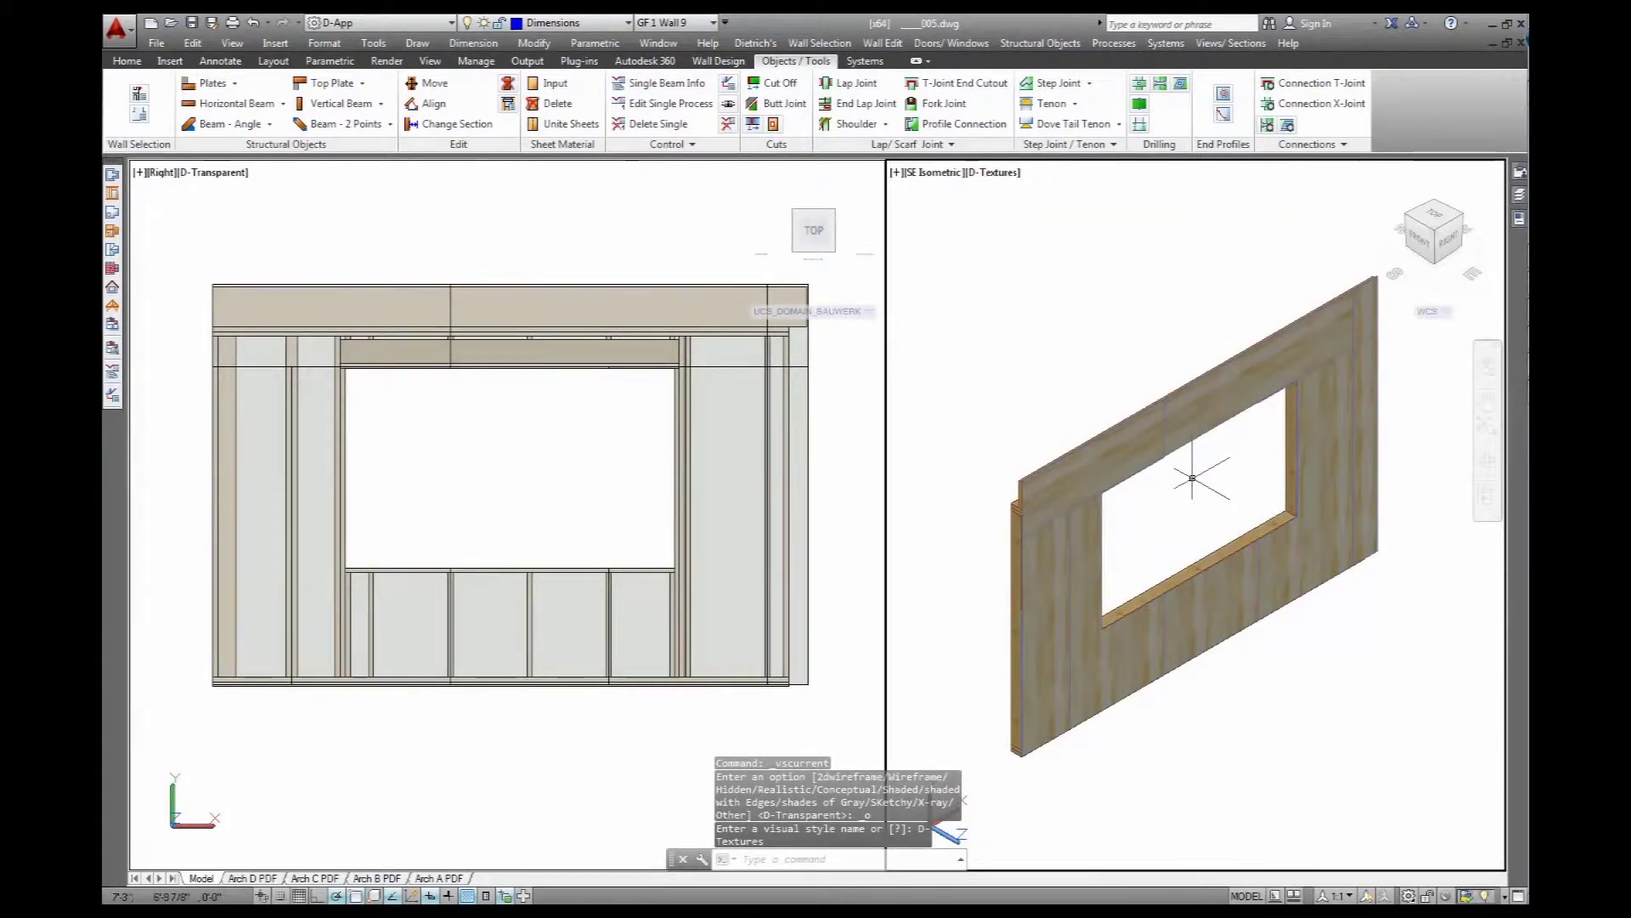
mouse_move(1201, 467)
middle_mouse_down()
mouse_move(1462, 493)
mouse_move(1220, 491)
middle_mouse_up()
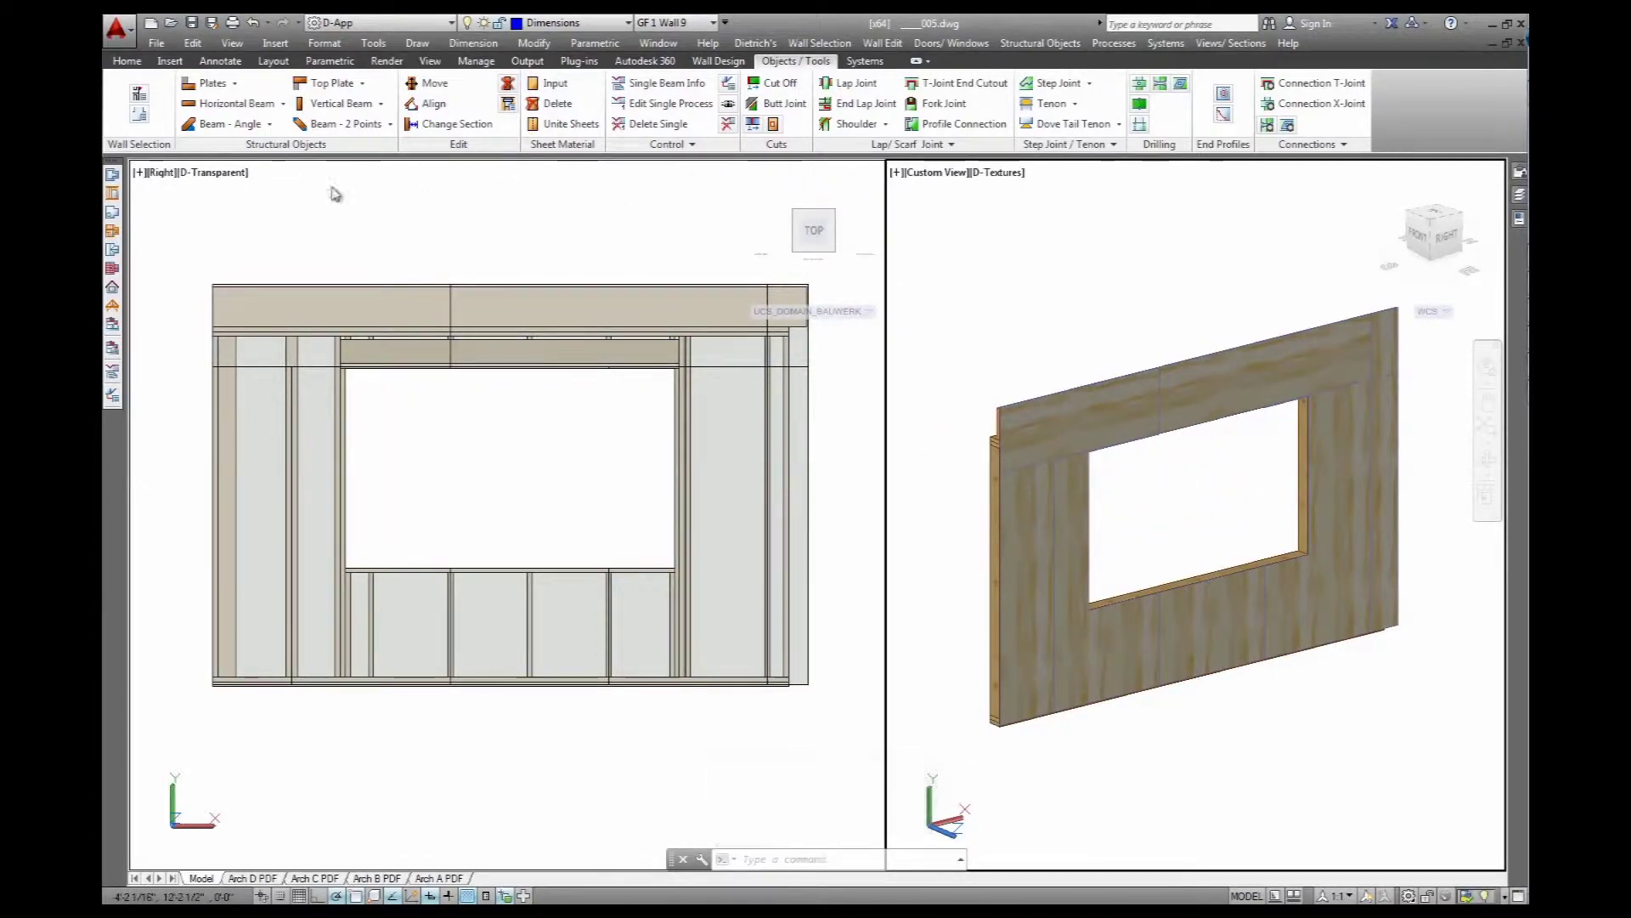
Show the sheathing panels and group 6 in the Display settings, then orbit GF 1 Wall 9 front-left
left_click(112, 349)
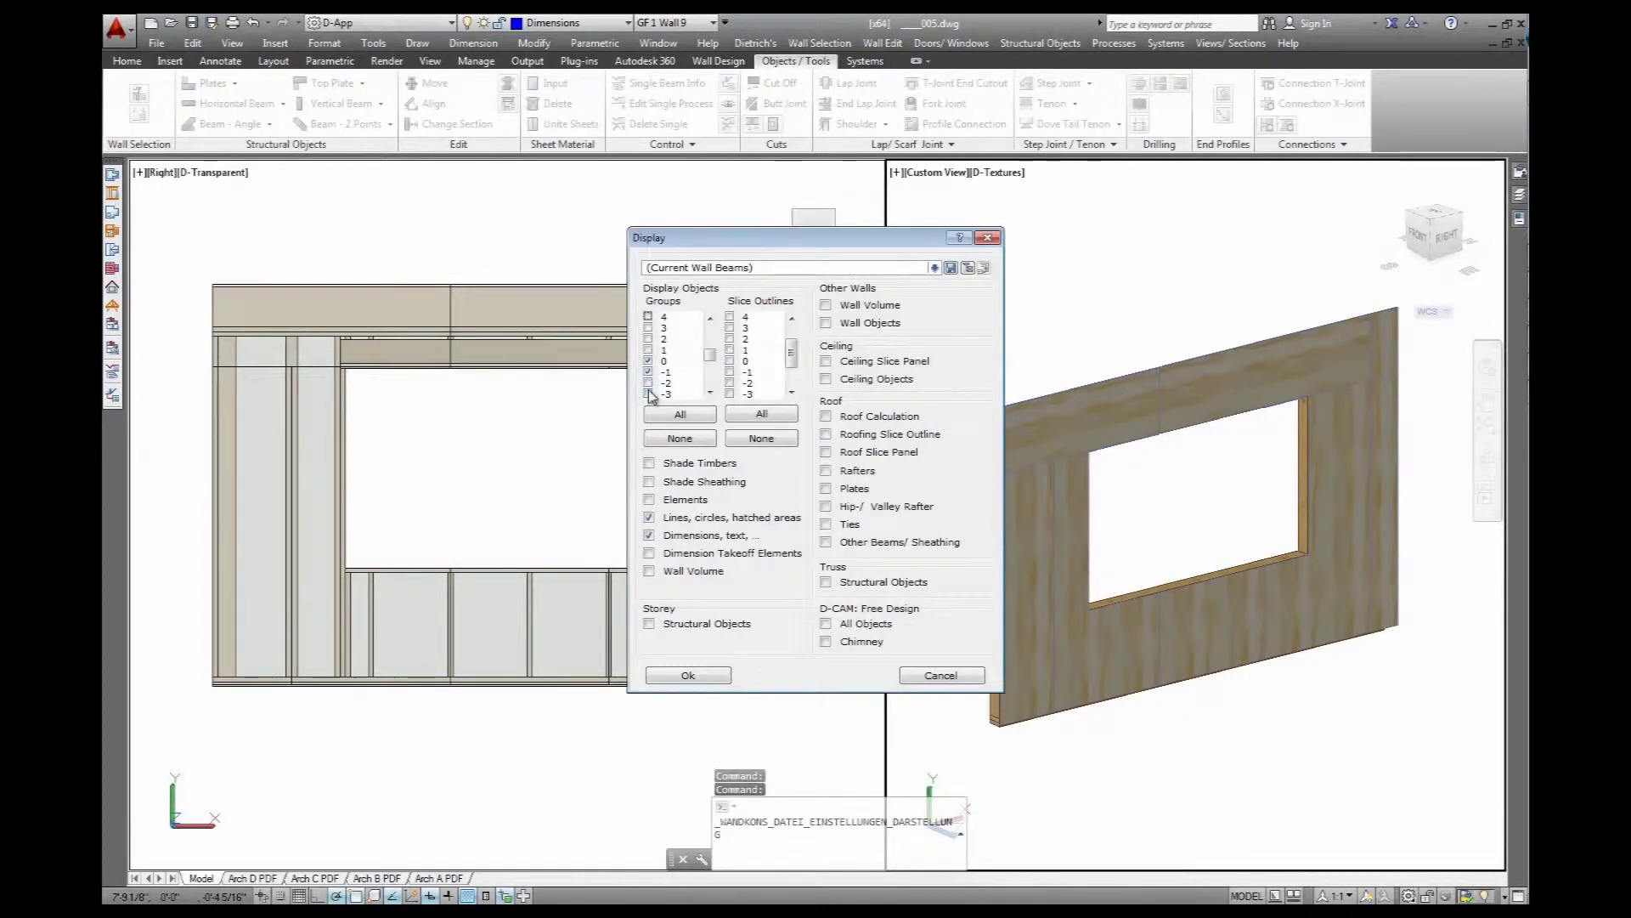
left_click(689, 676)
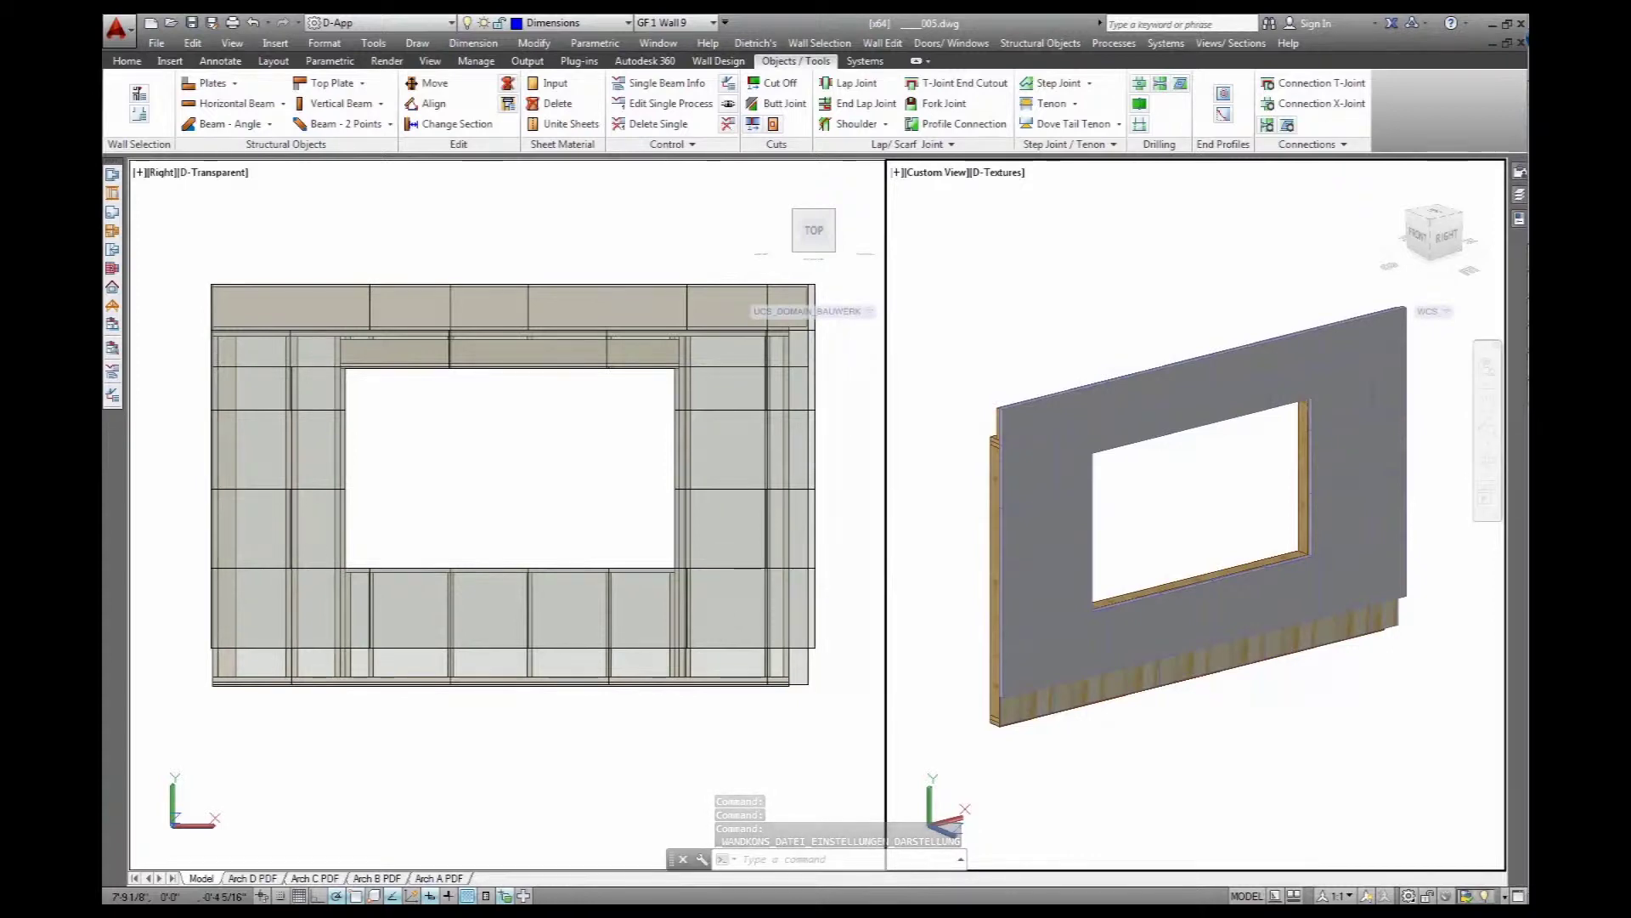
key("Return")
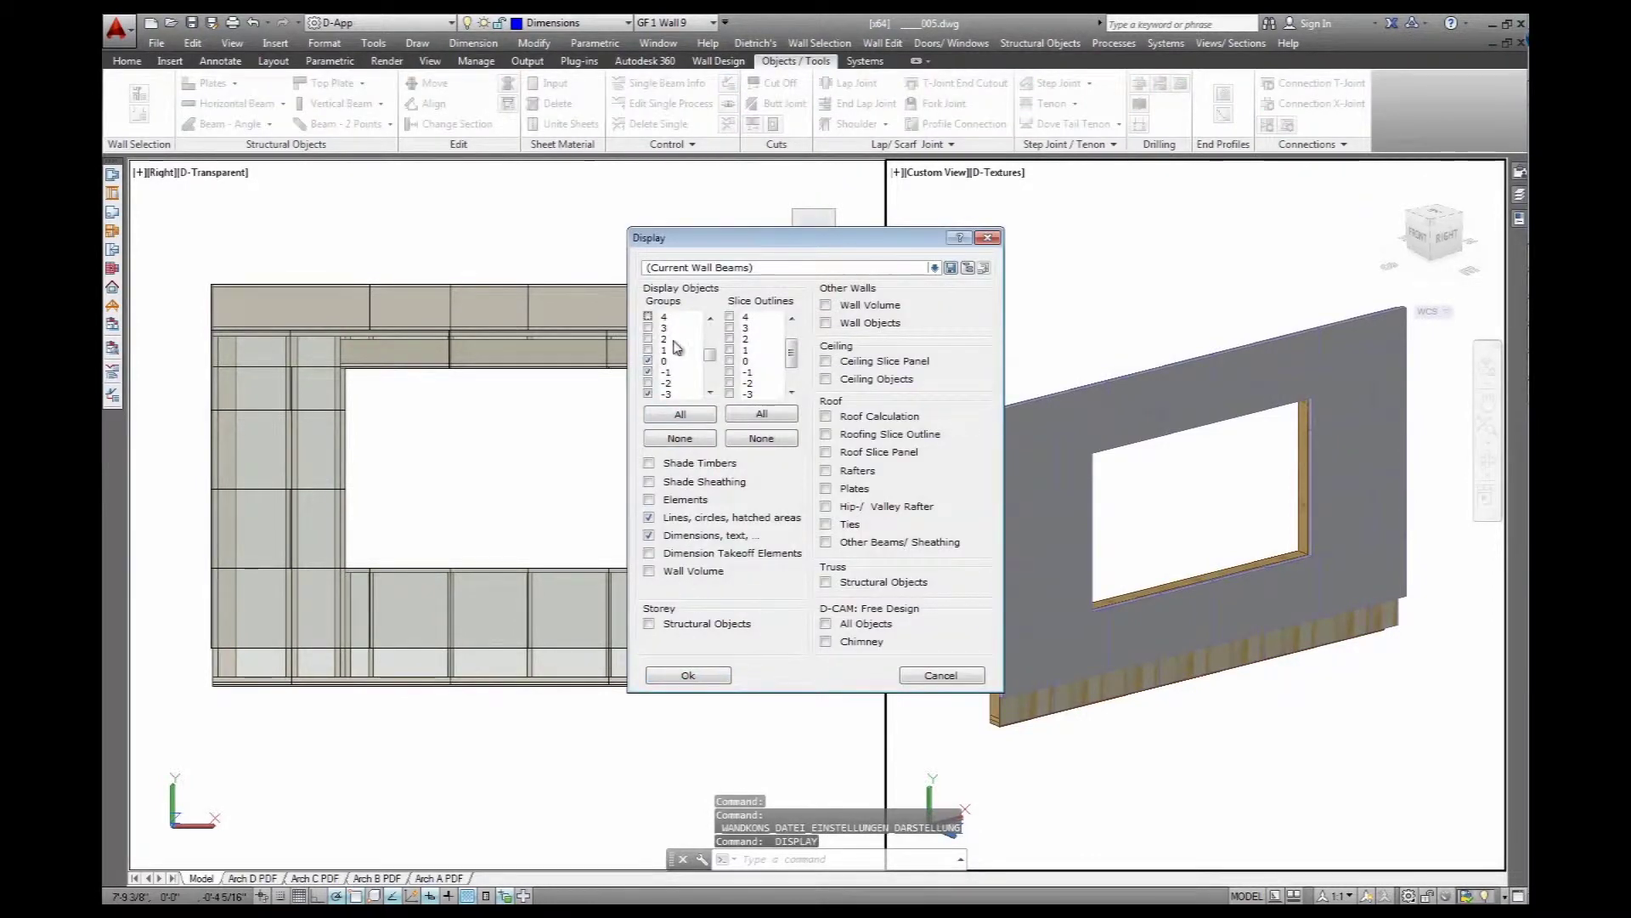
scroll(710, 352, "up", 1)
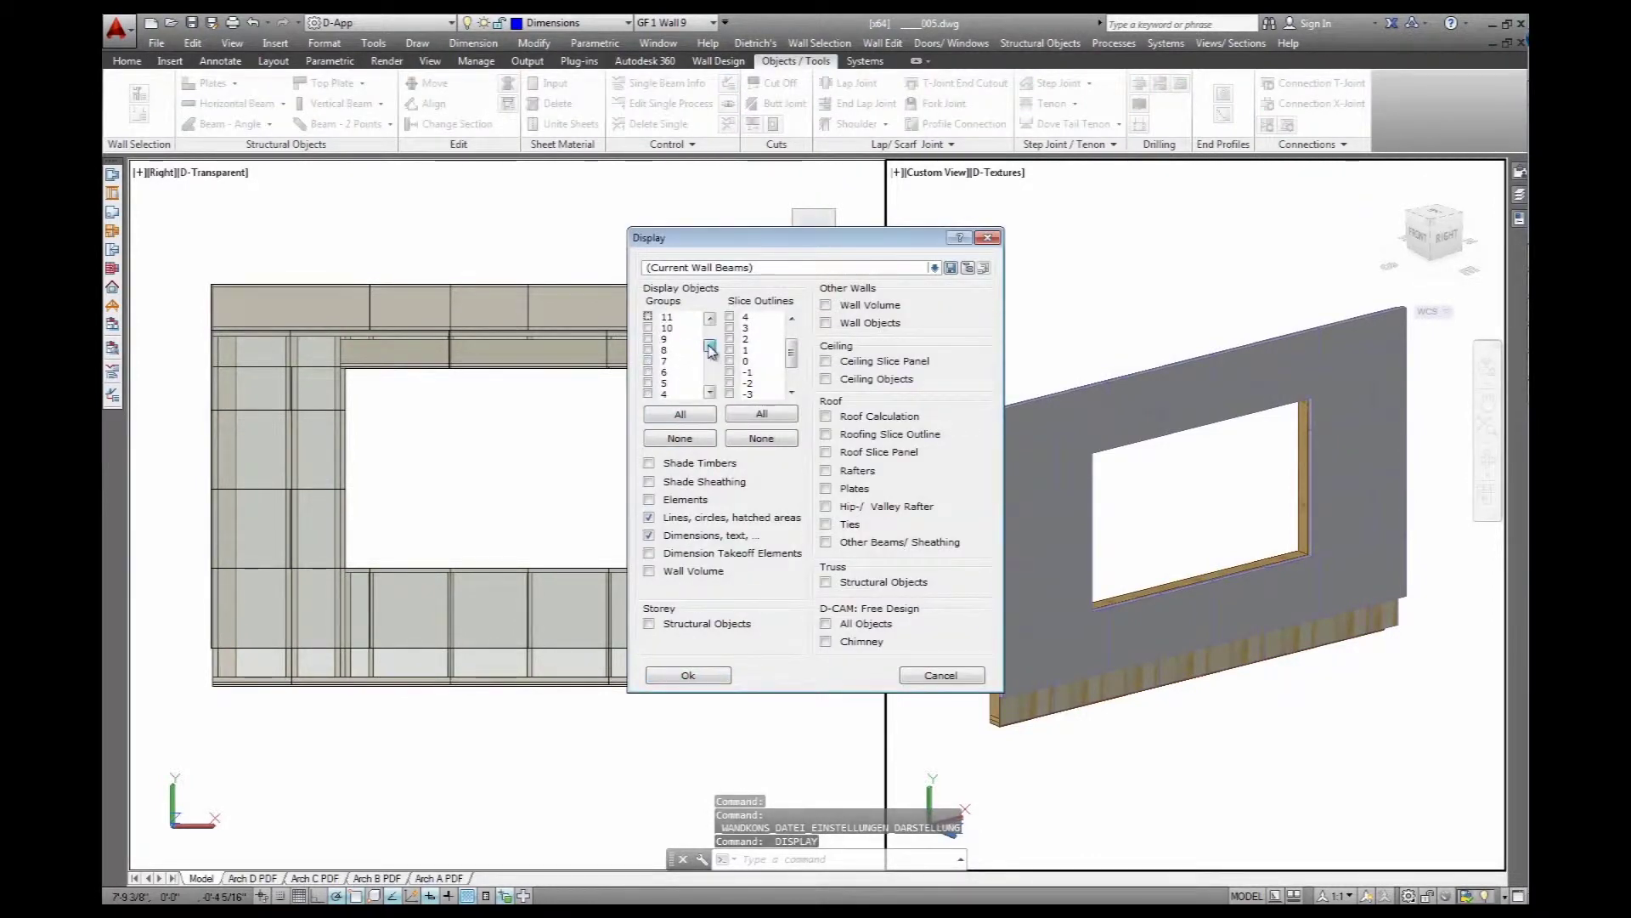
left_click(648, 371)
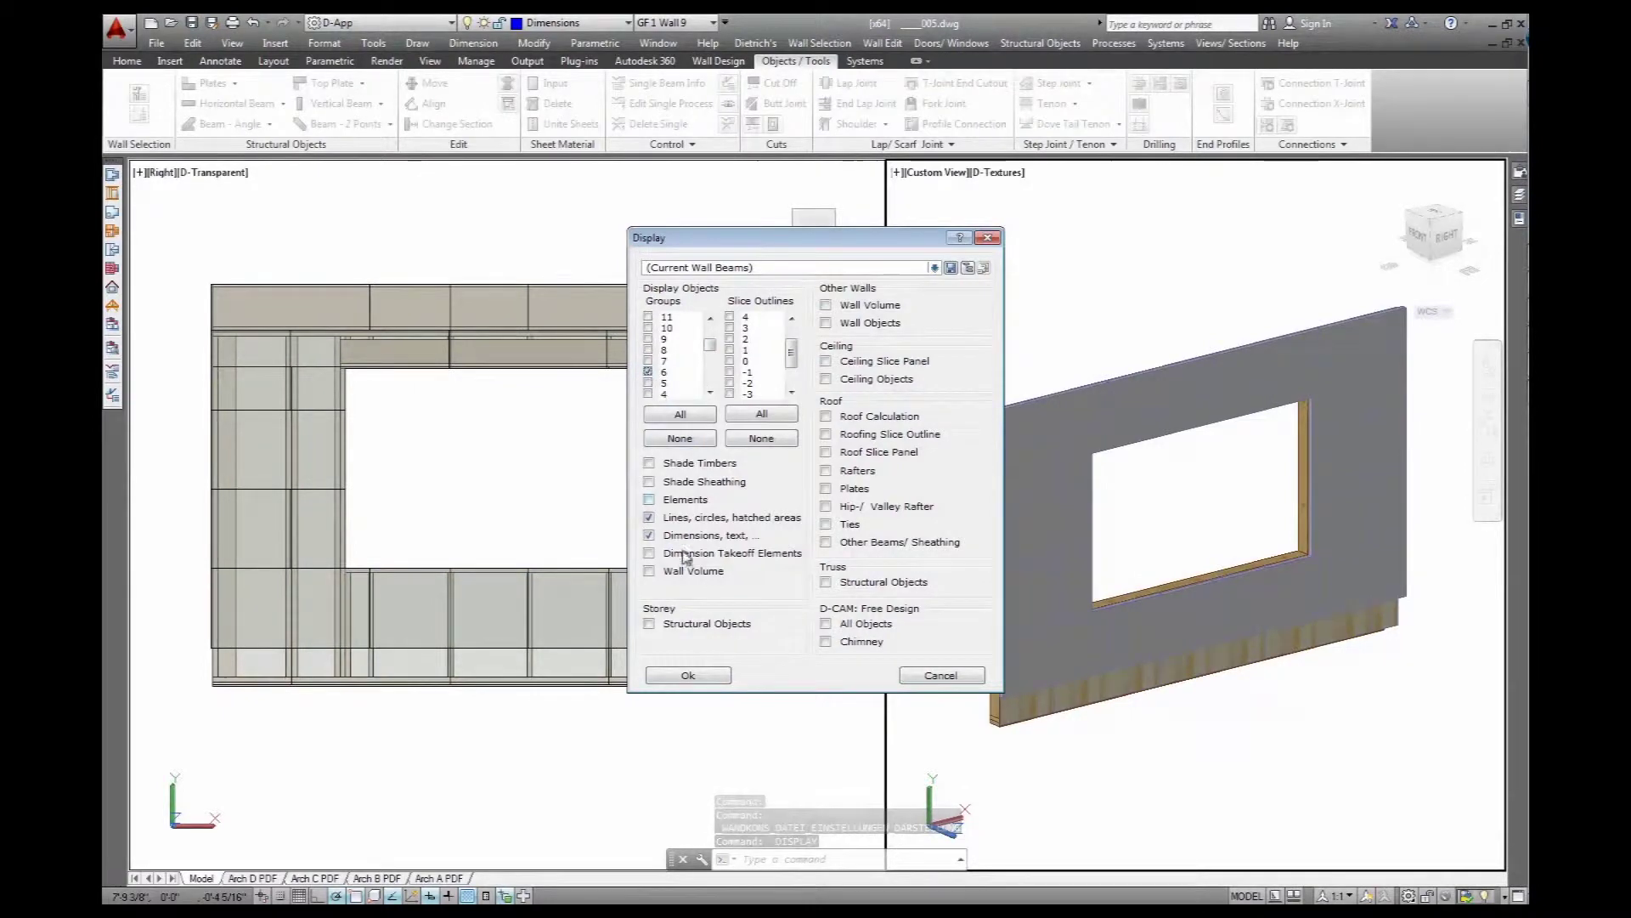
left_click(691, 676)
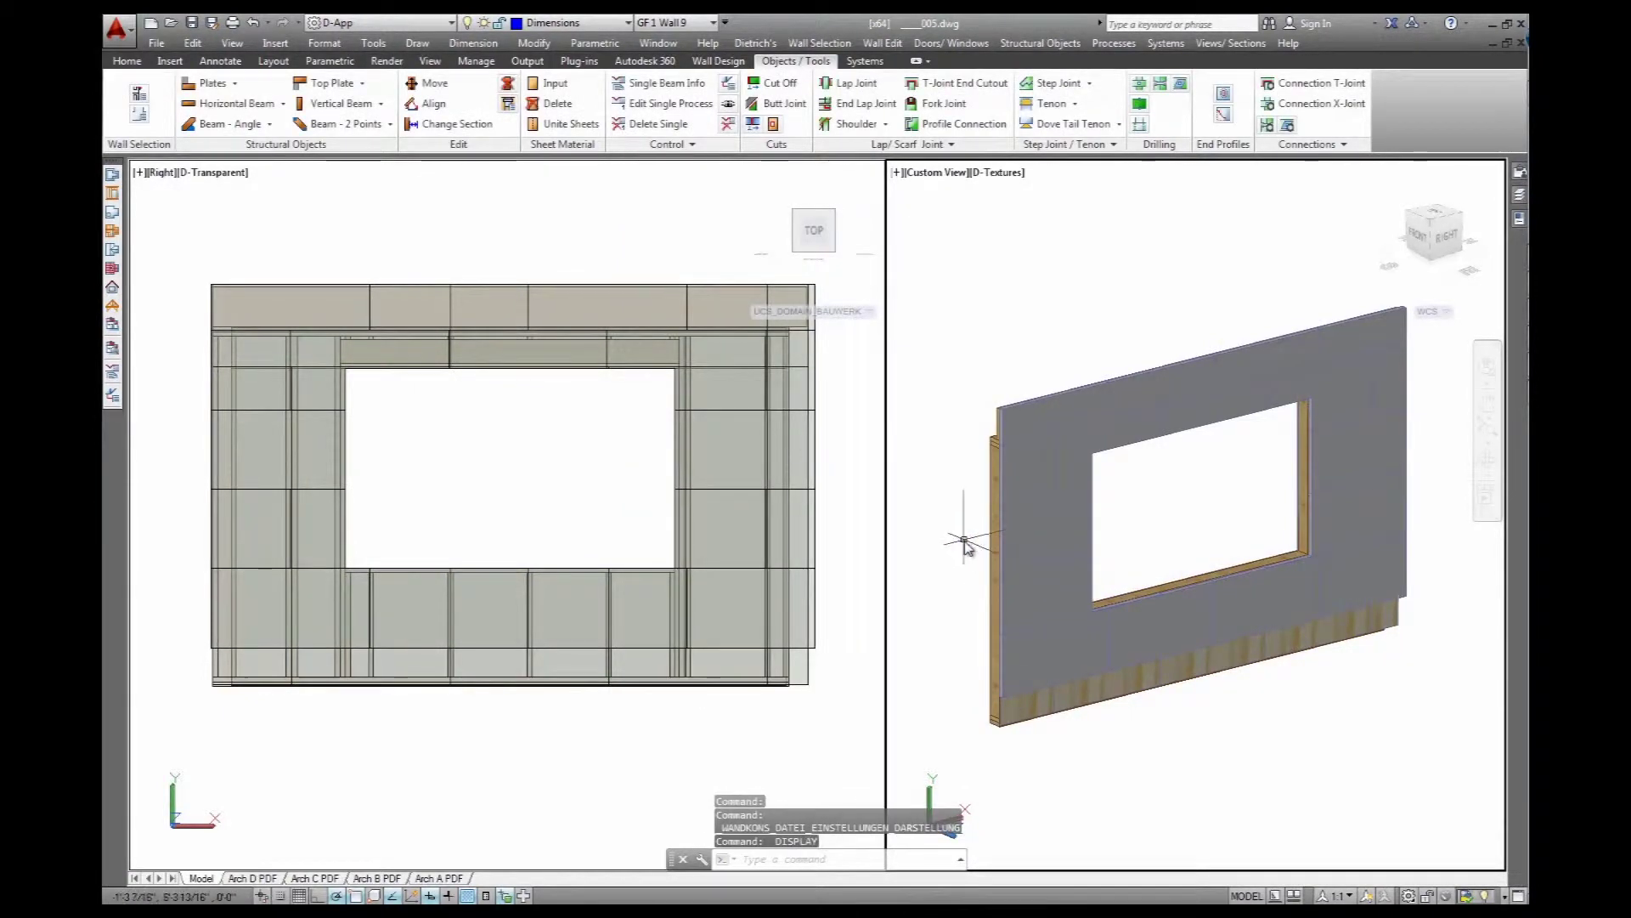
middle_click_drag(966, 546, 909, 364, "shift")
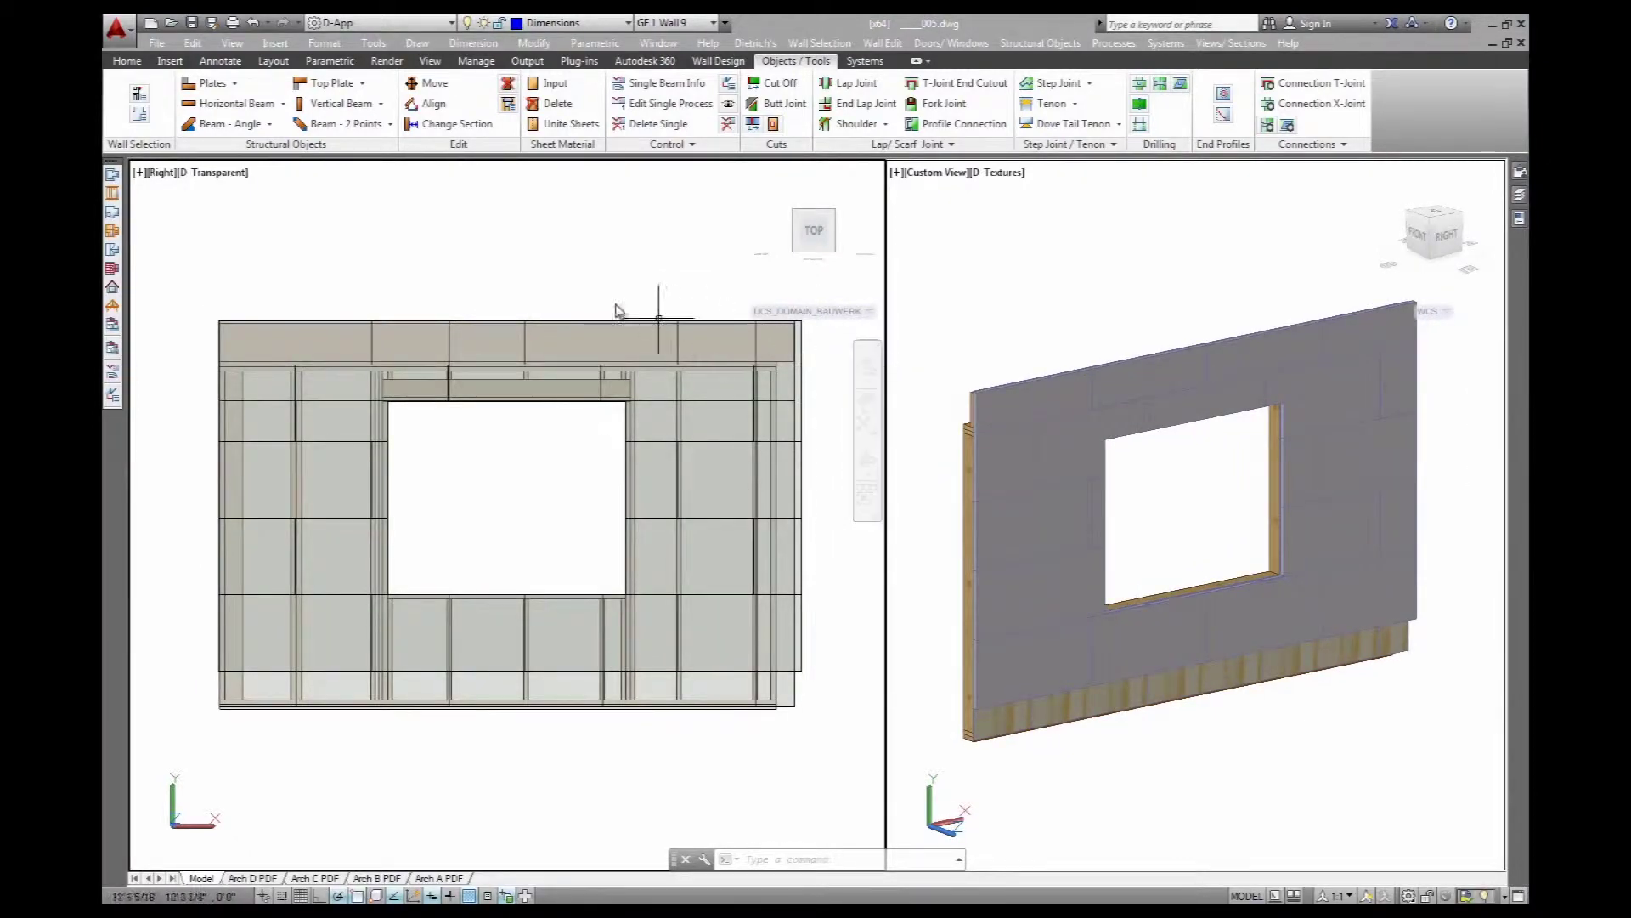
Return to the ground plan and reload the 1st Flr plan external reference
left_click(112, 175)
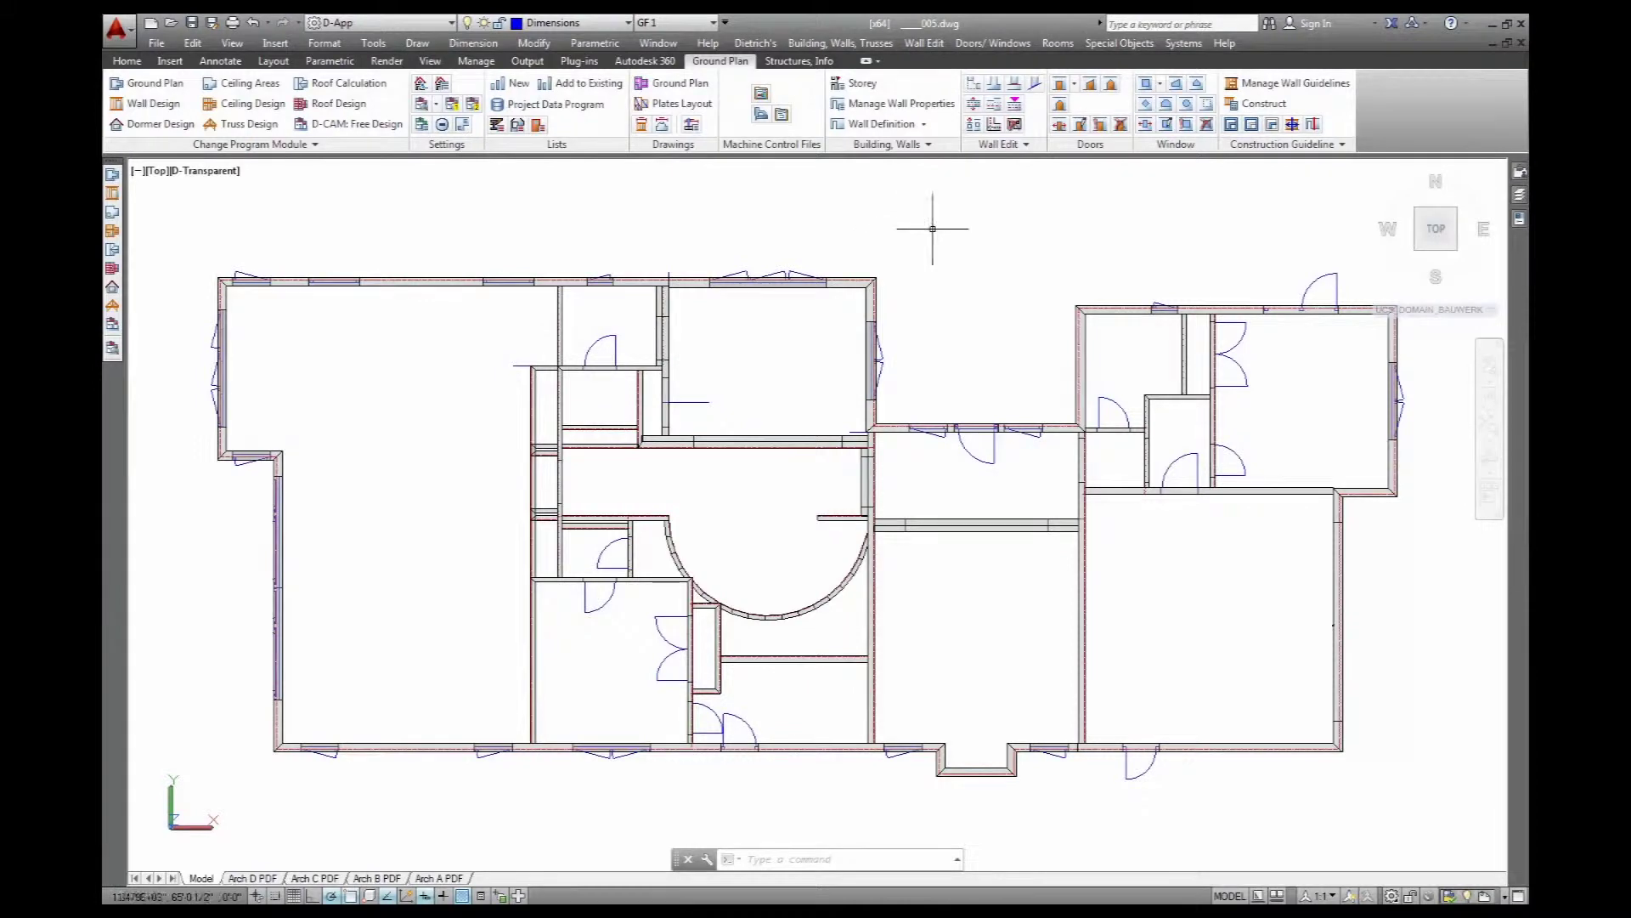
left_click(1520, 172)
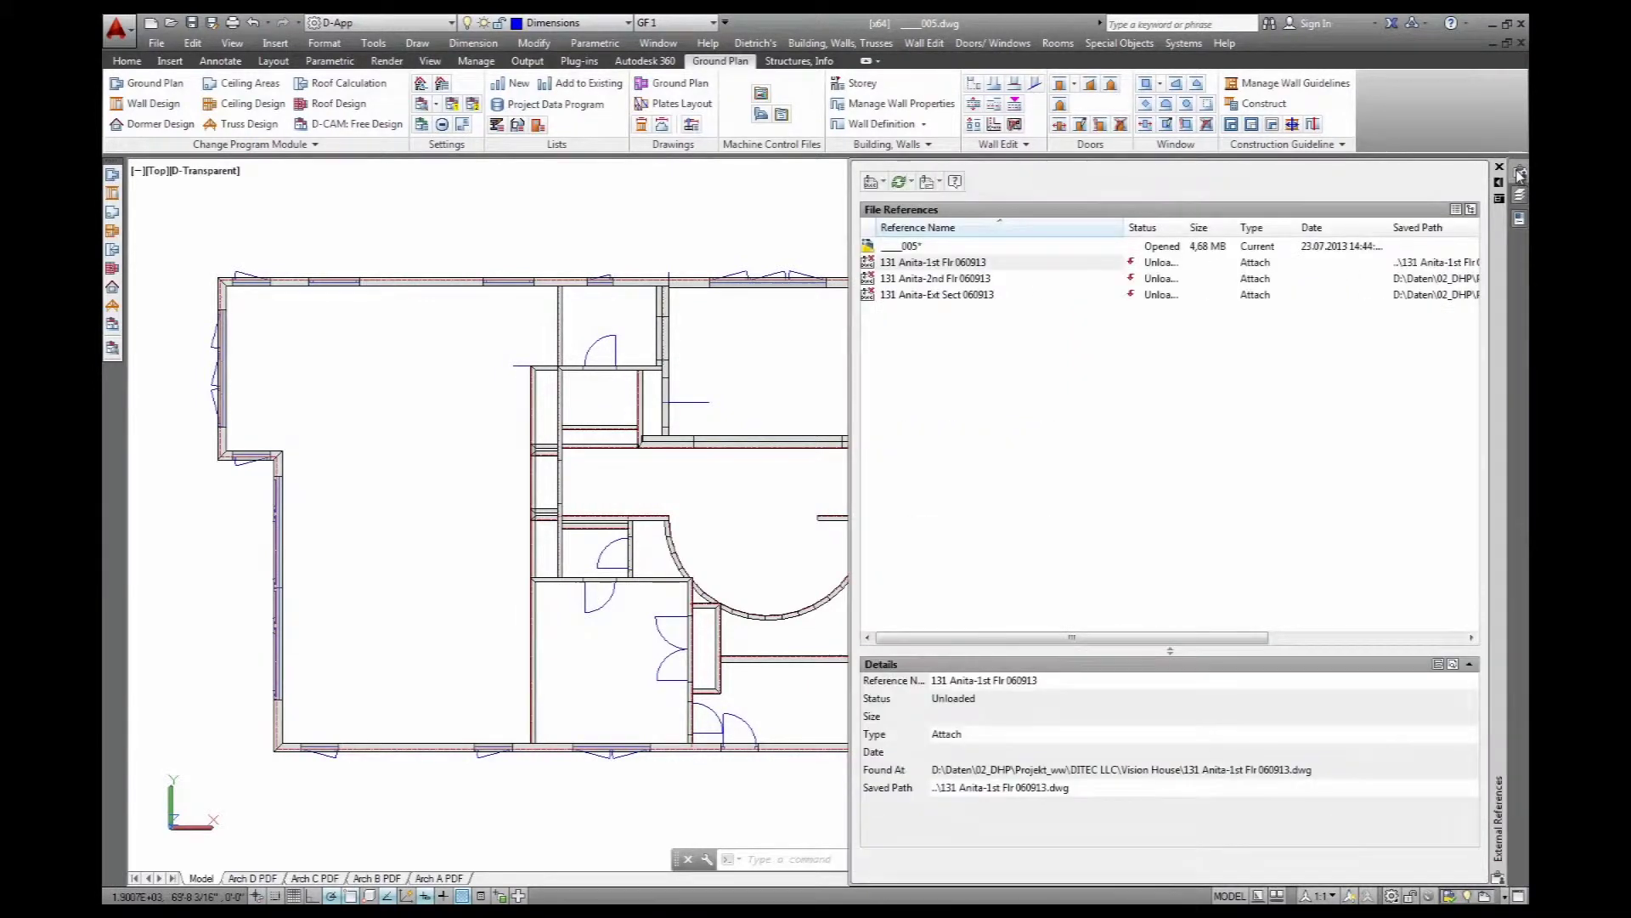
right_click(973, 263)
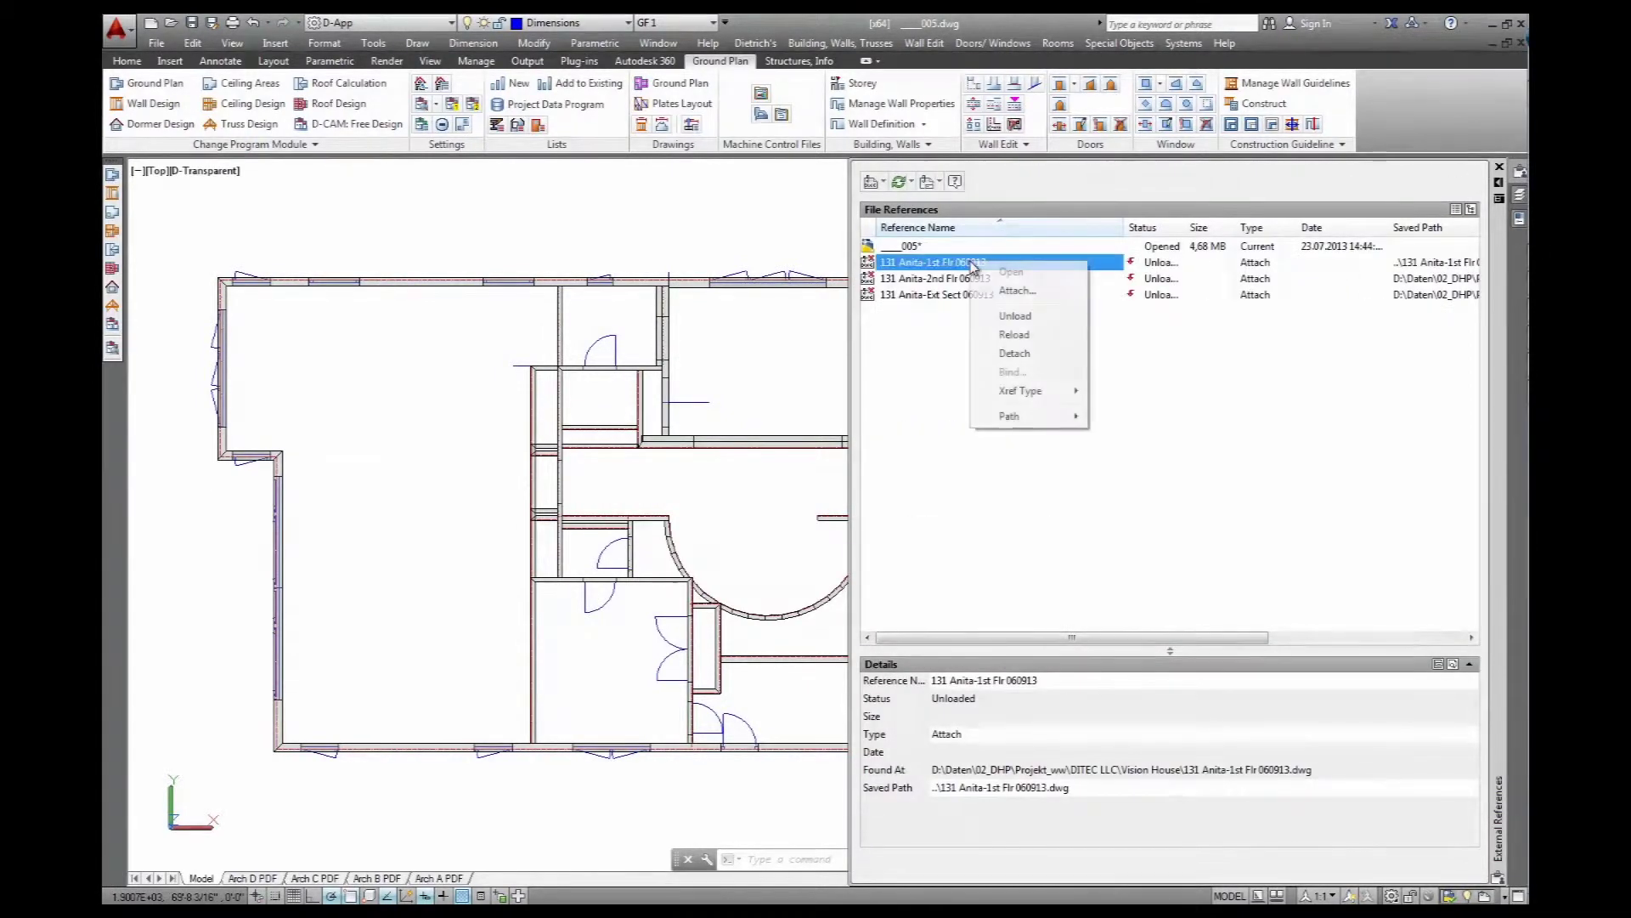
left_click(1015, 334)
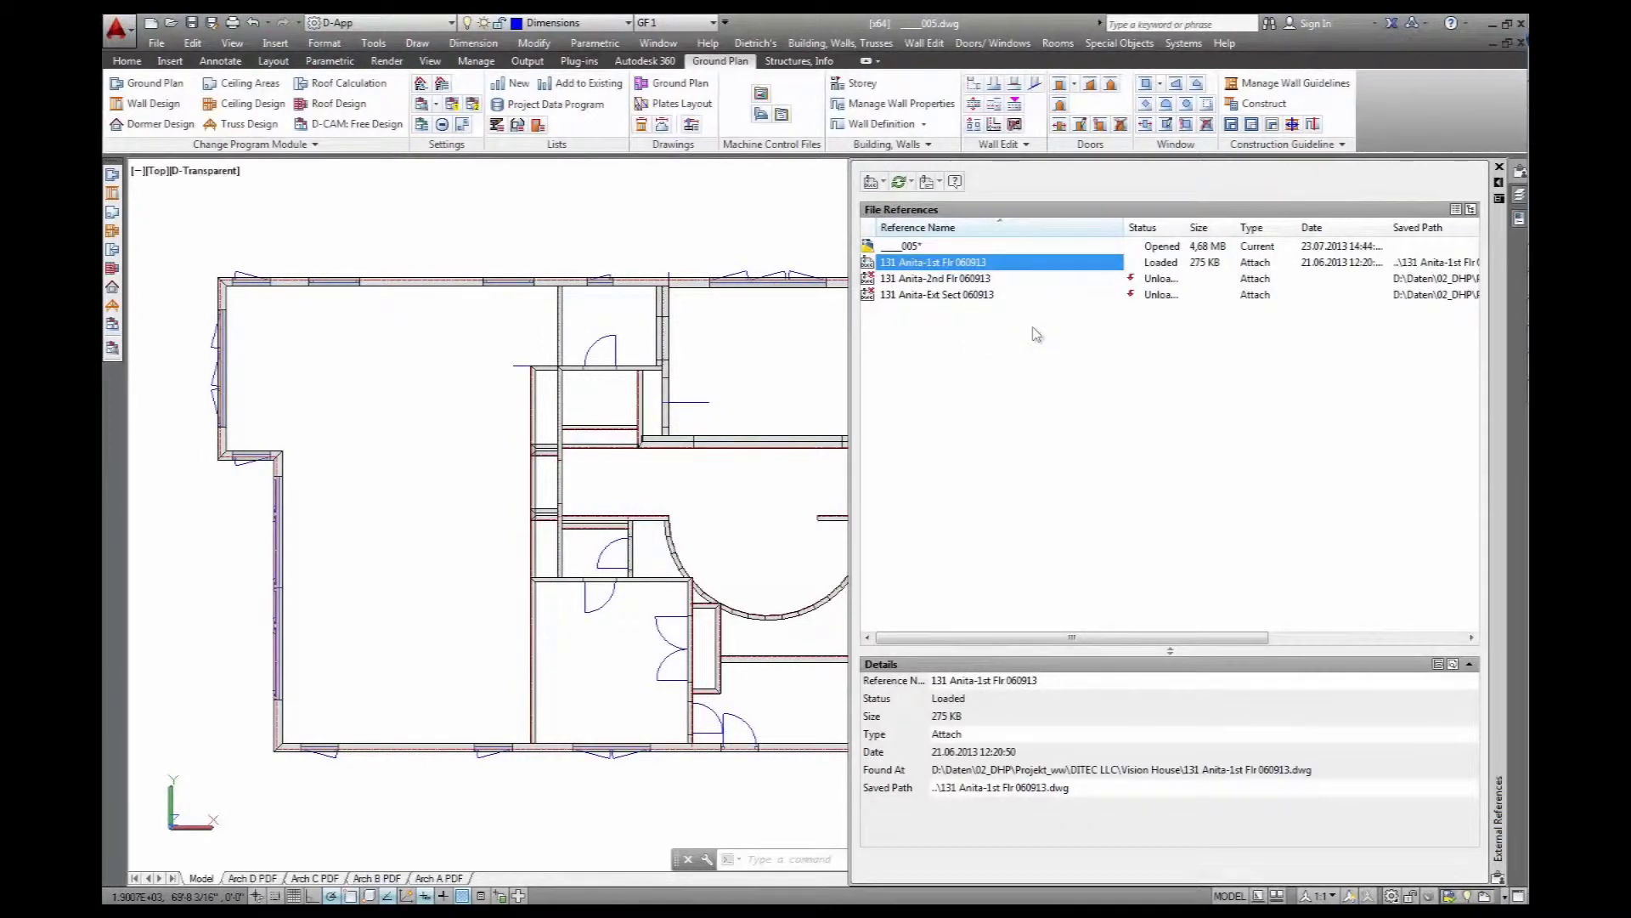
left_click(566, 228)
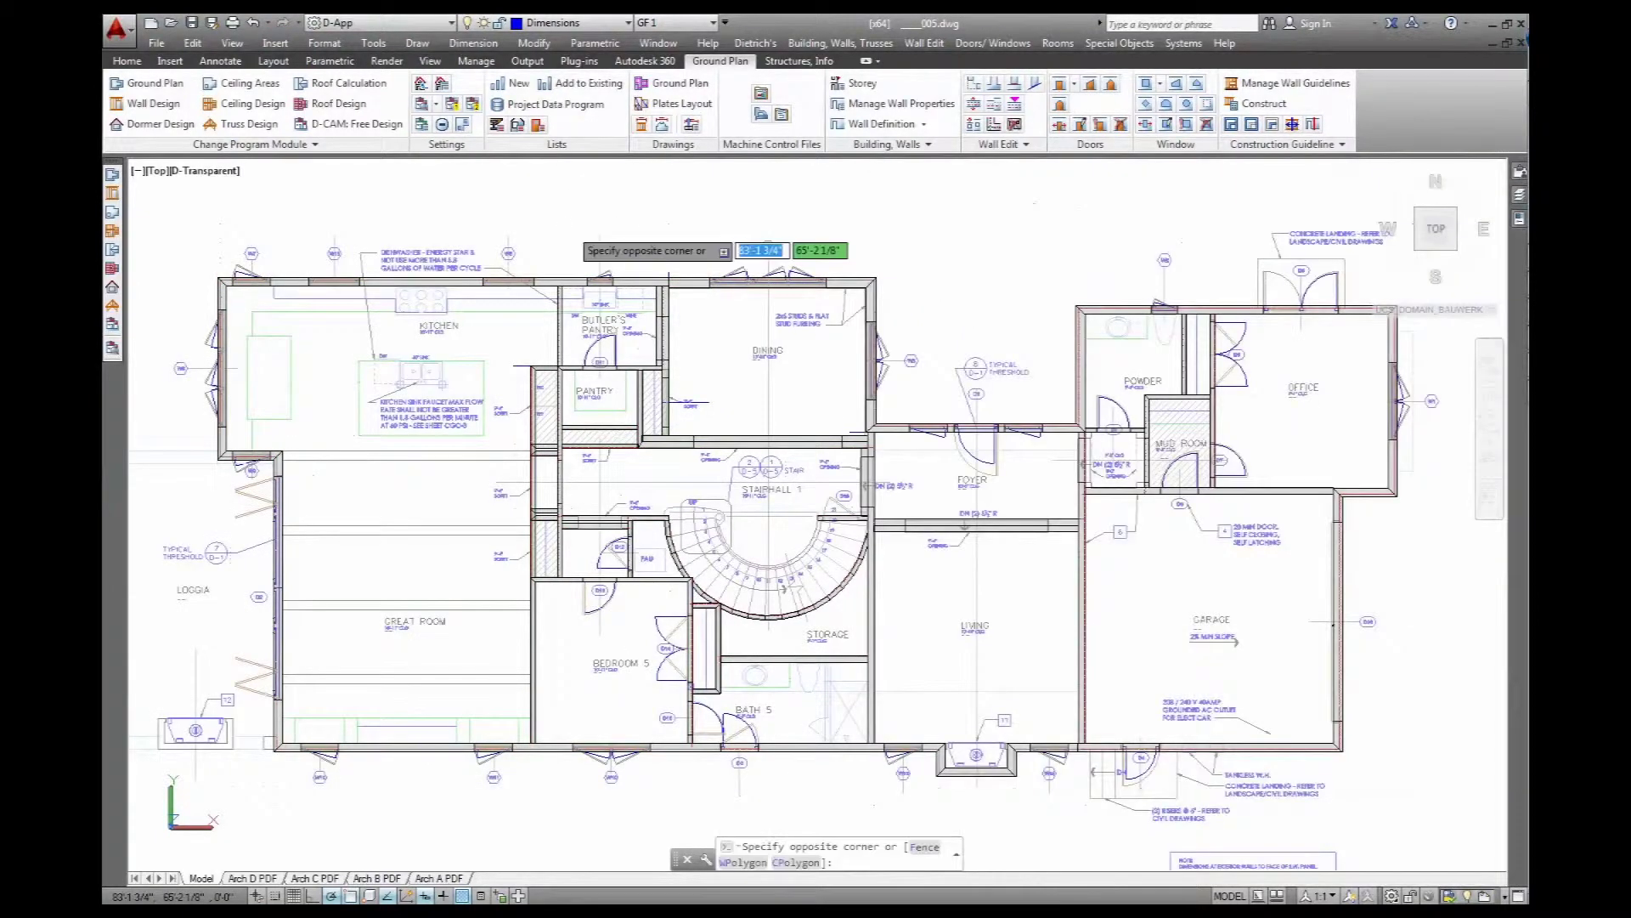
left_click(566, 230)
Pan to the Great Room, orbit into a 3D wall view, and pick Wall 1 for wall design
middle_click_drag(463, 493, 837, 430)
scroll(703, 467, "up", 3)
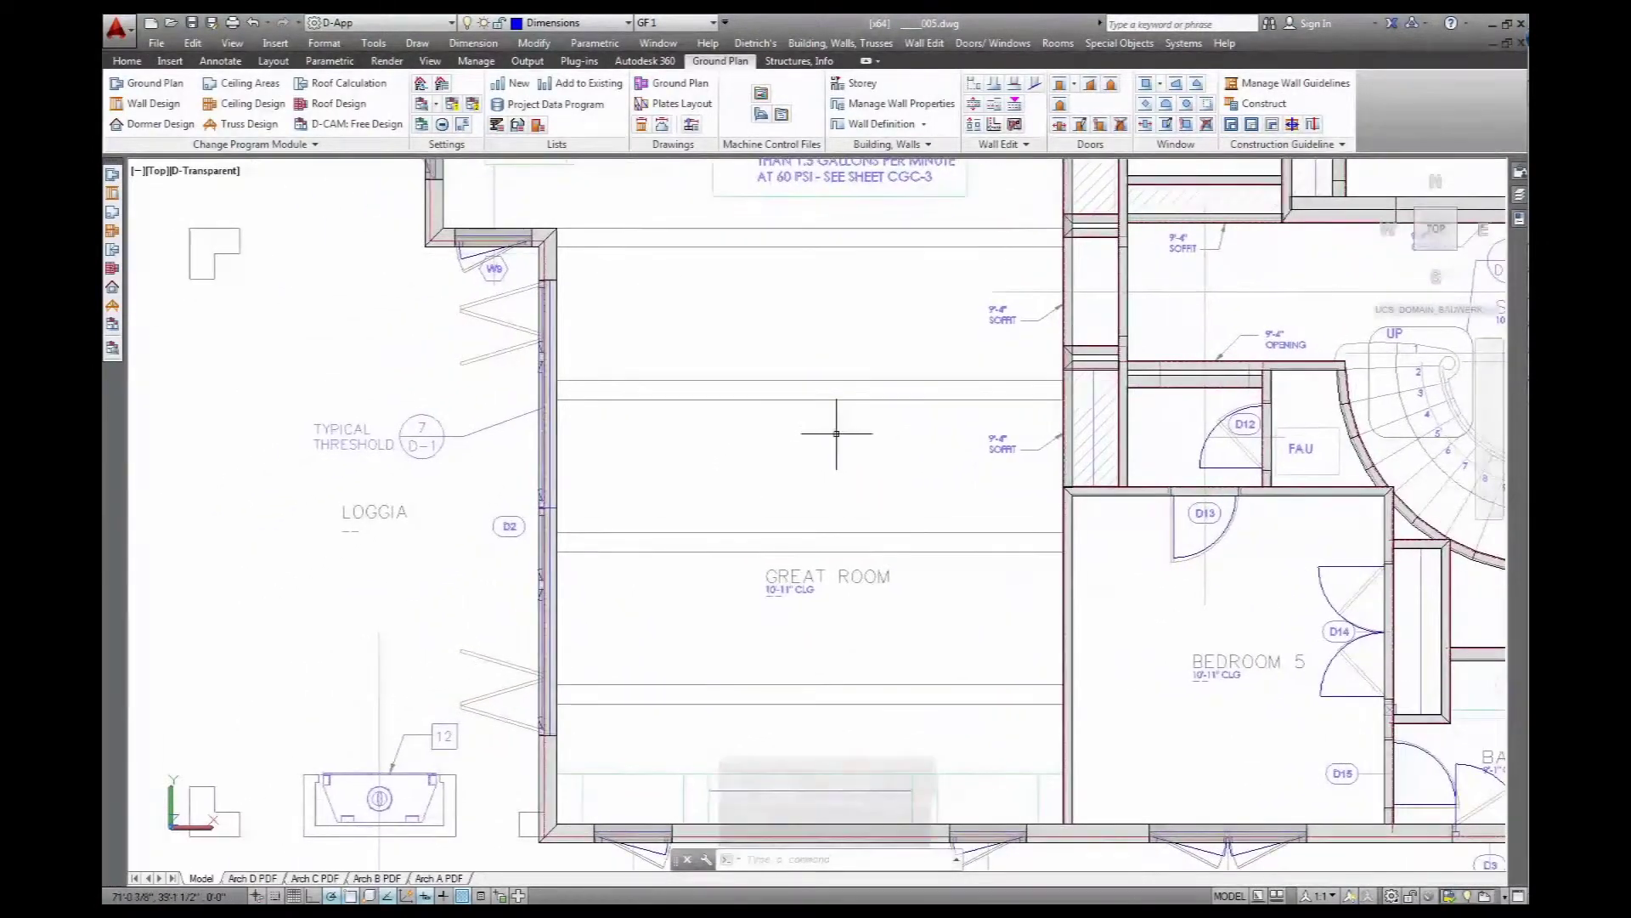
middle_click_drag(783, 692, 833, 587, "shift")
left_click(725, 627)
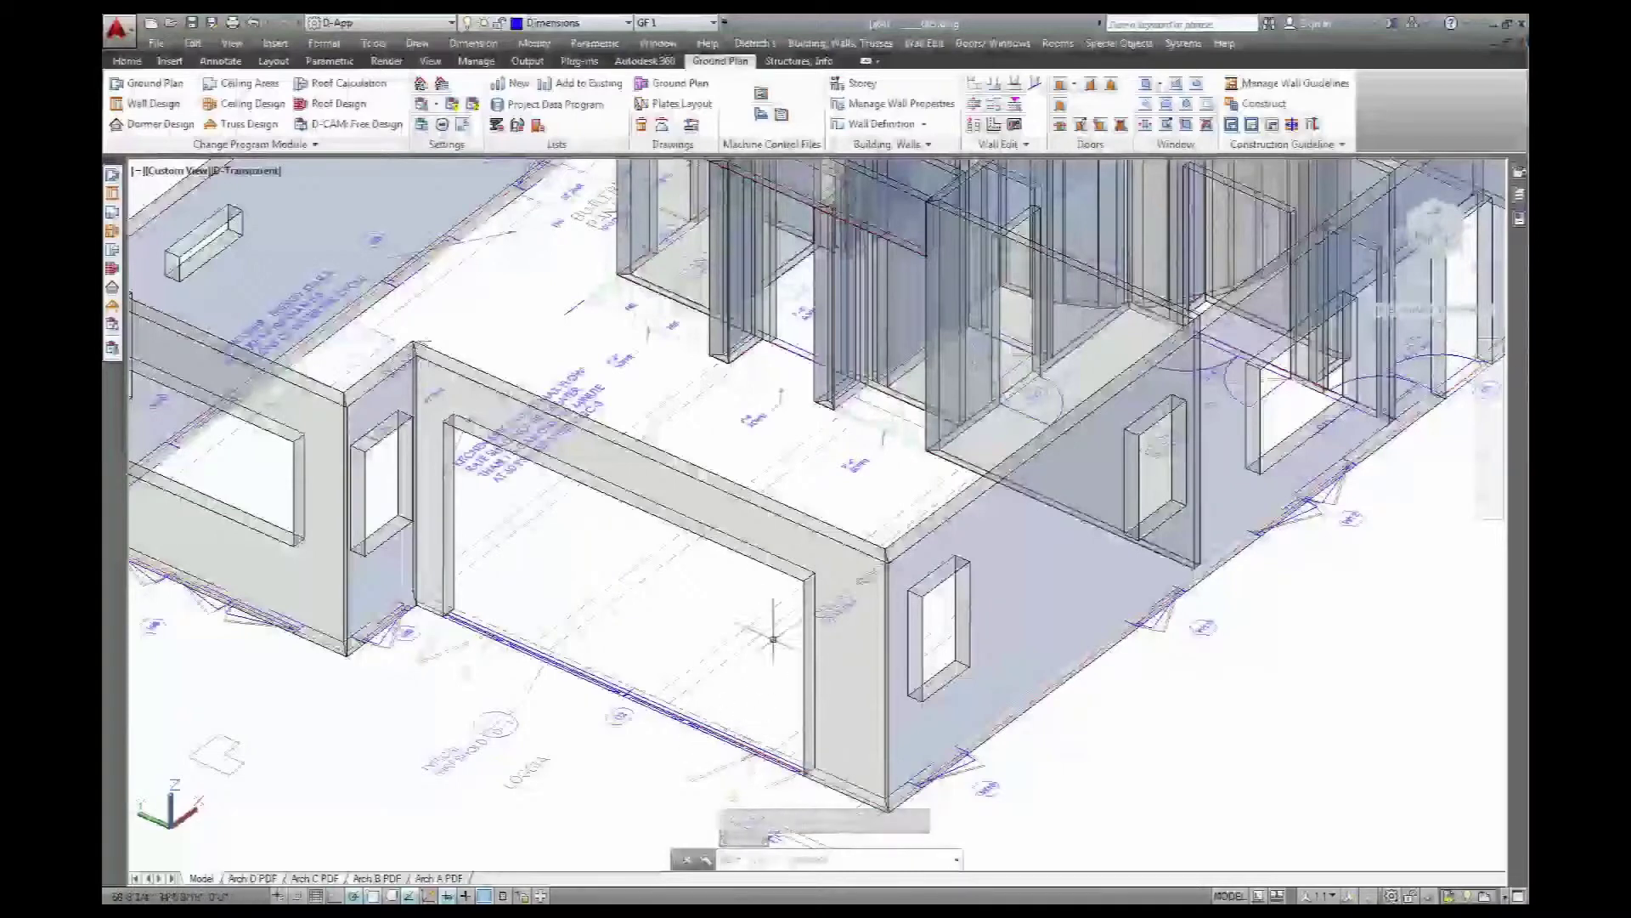
left_click(112, 194)
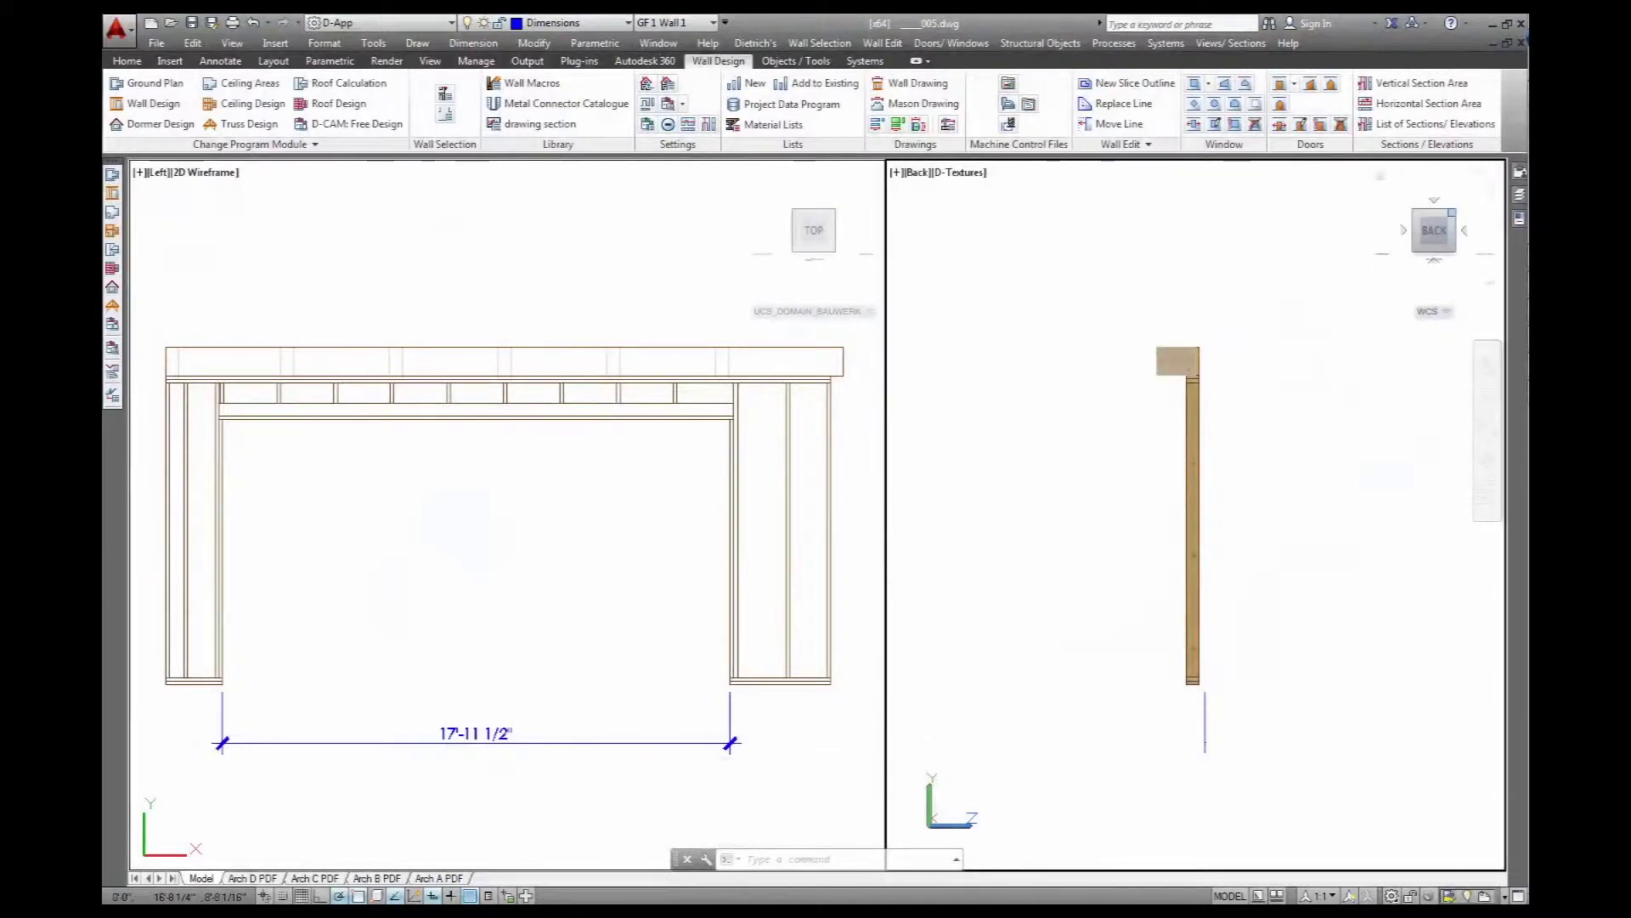
View GF 1 Wall 1's framed opening in NW Isometric, orbit it, then activate the left elevation
left_click(1453, 212)
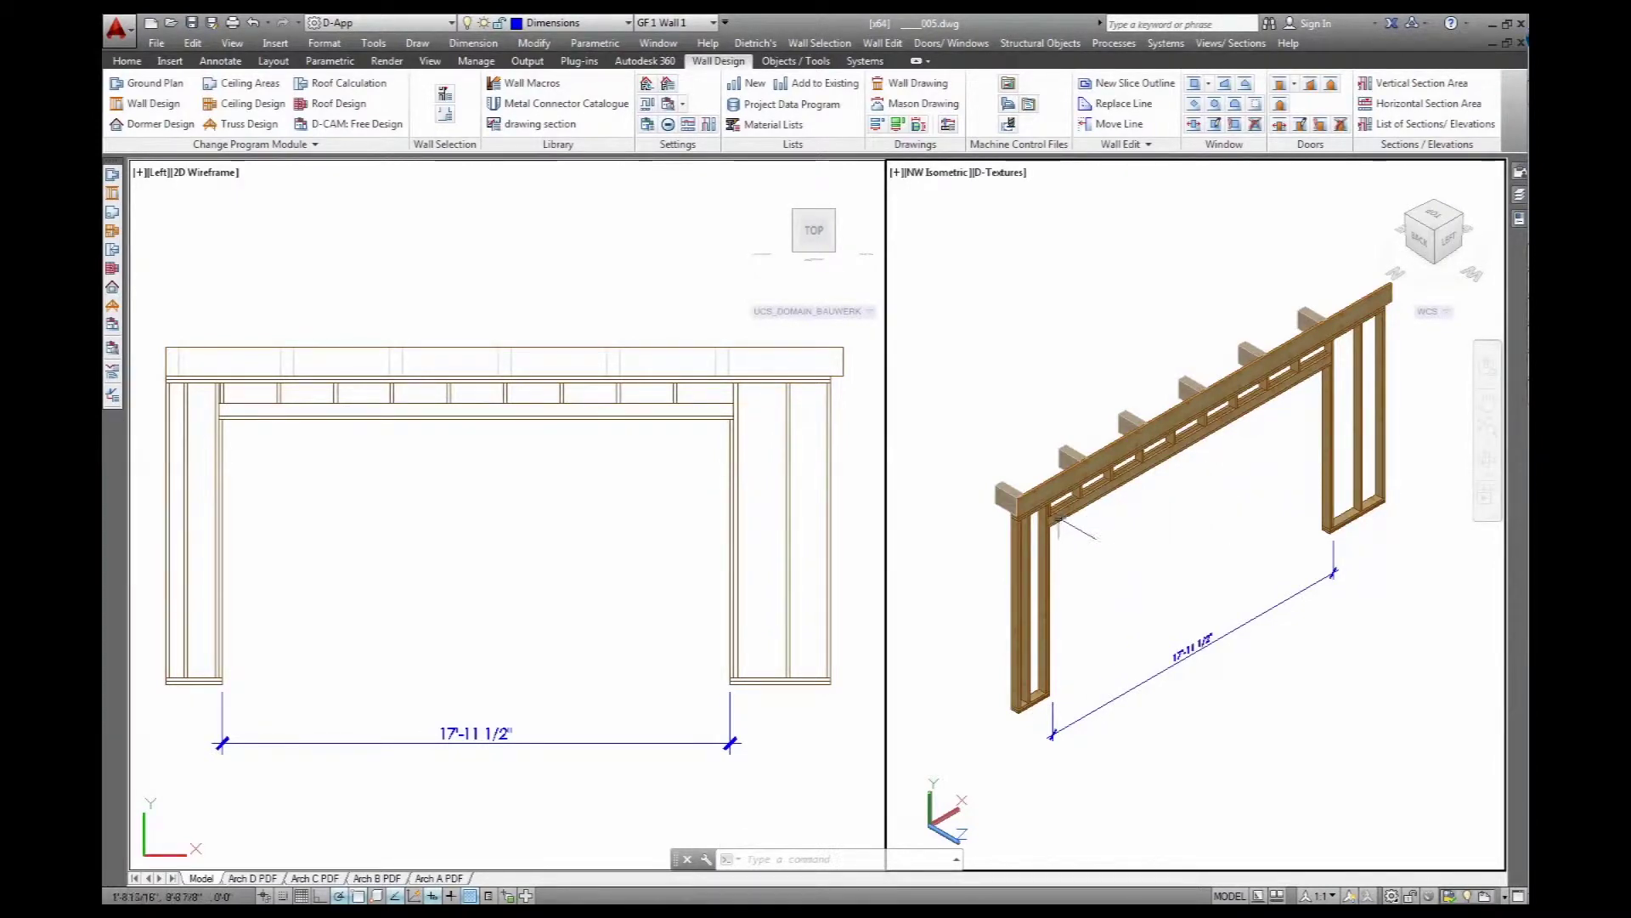
middle_click_drag(1073, 523, 1309, 510, "shift")
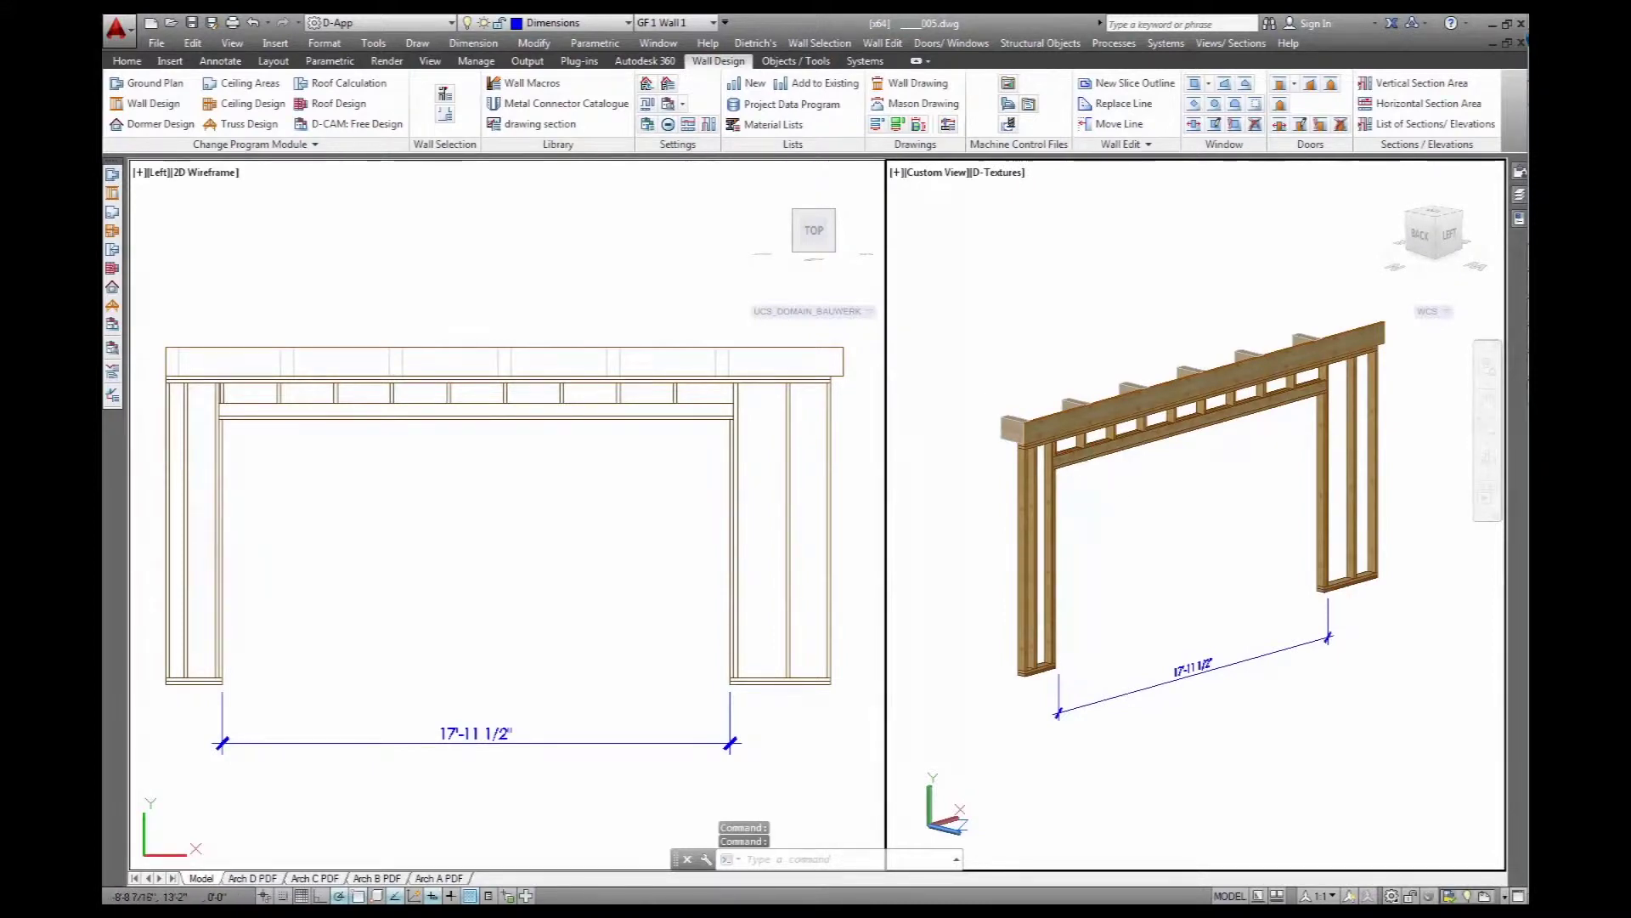
left_click(594, 485)
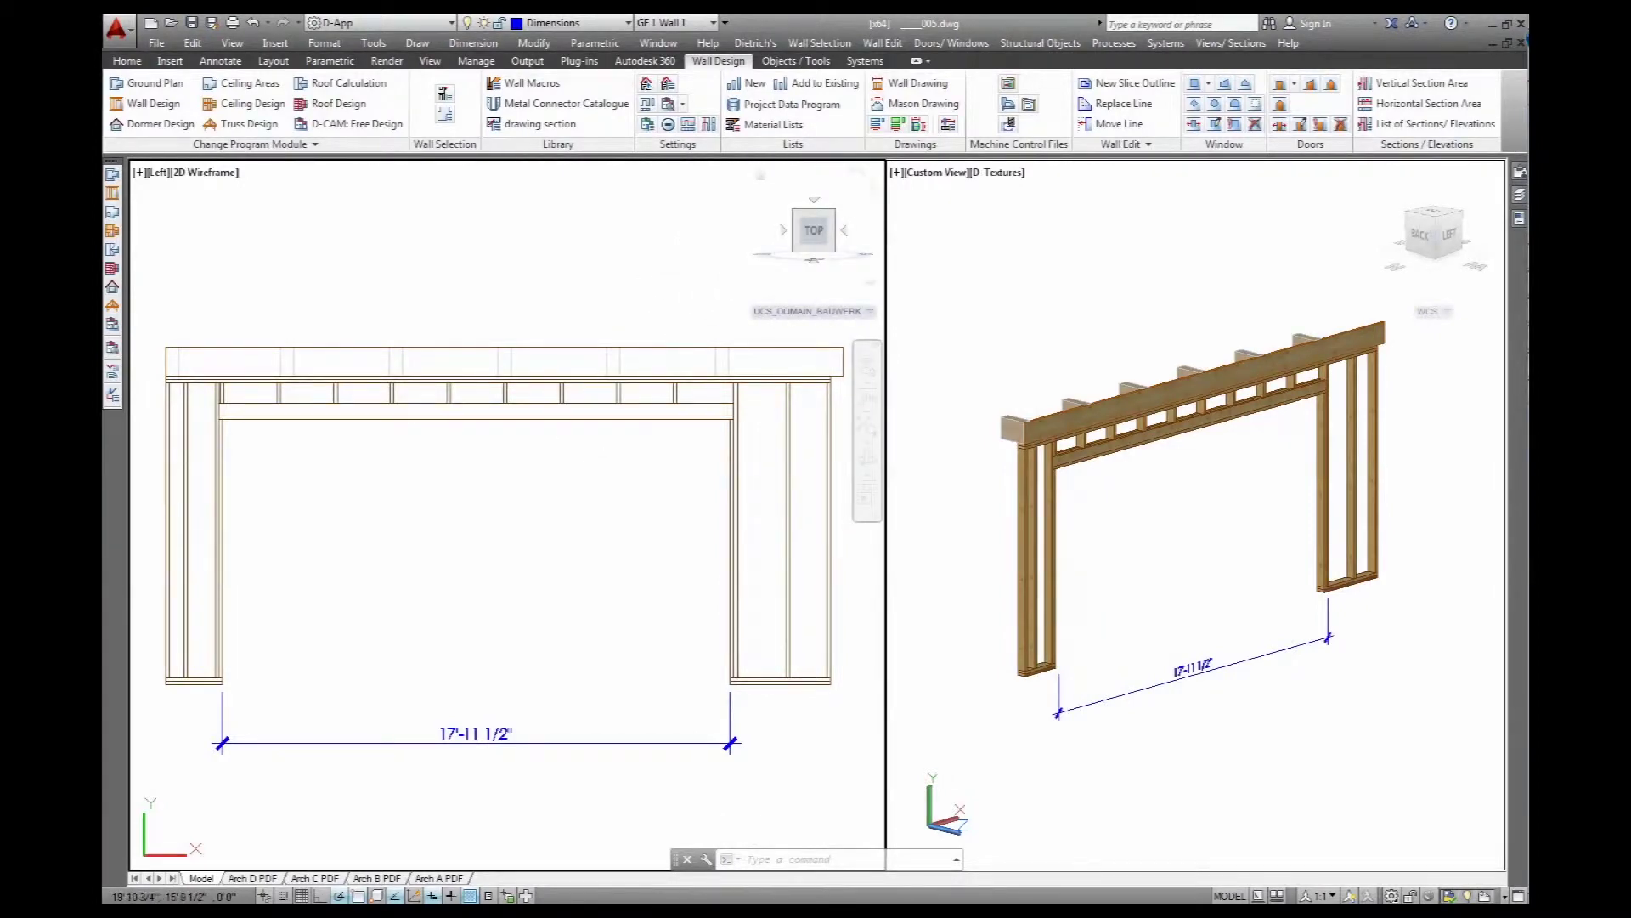
Crossing-select and delete the old header framing above the opening
left_click(707, 388)
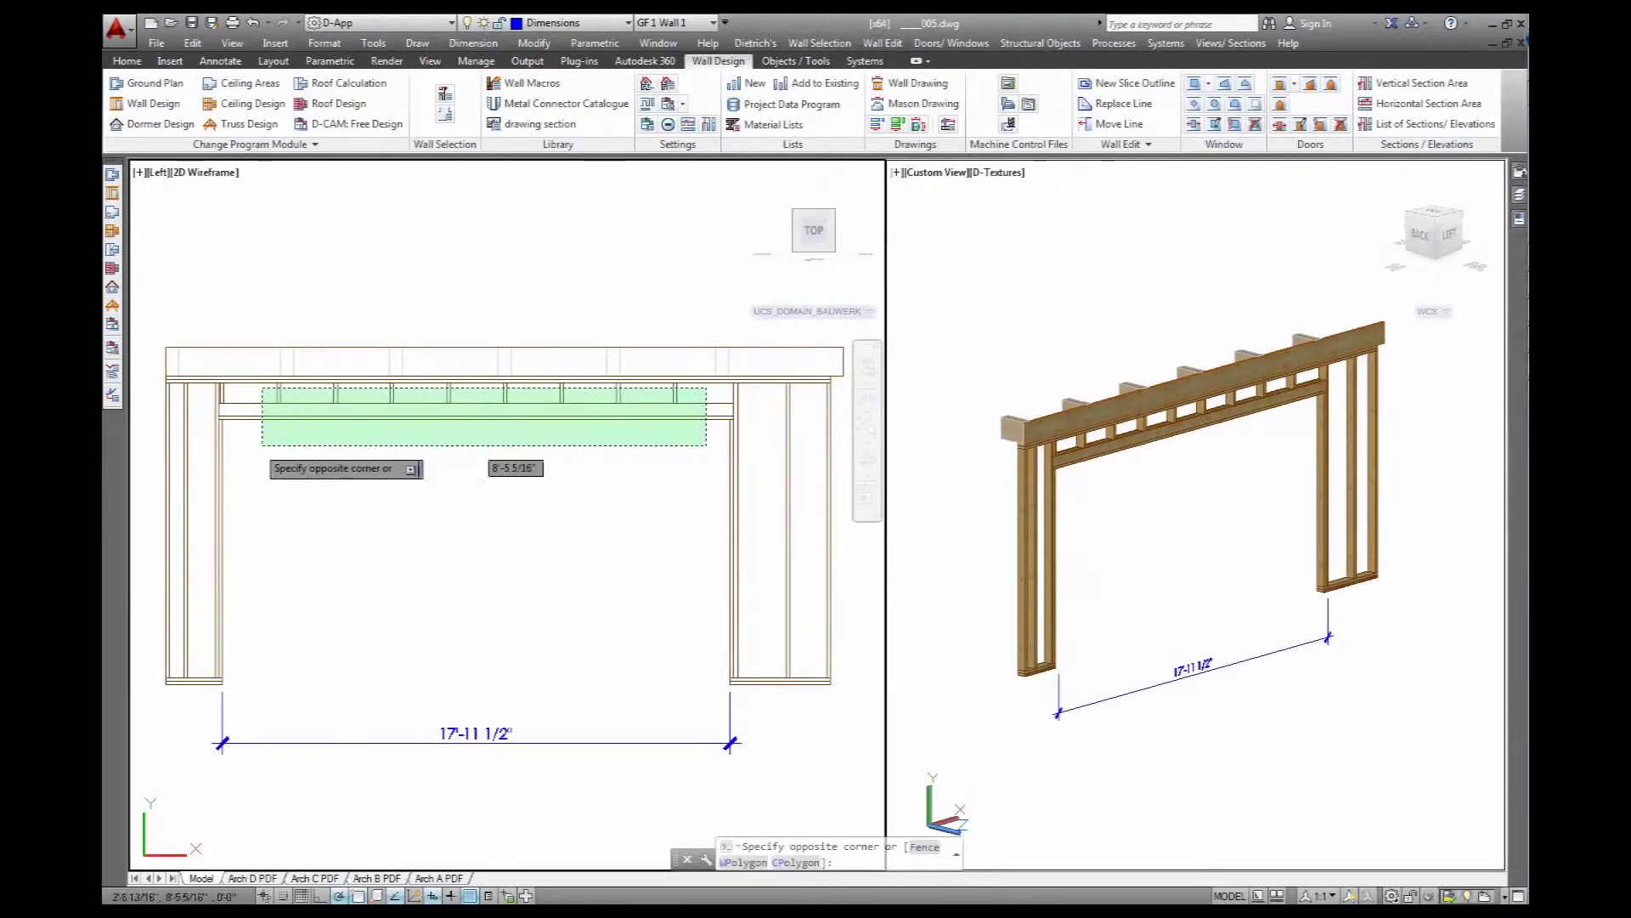
left_click(226, 442)
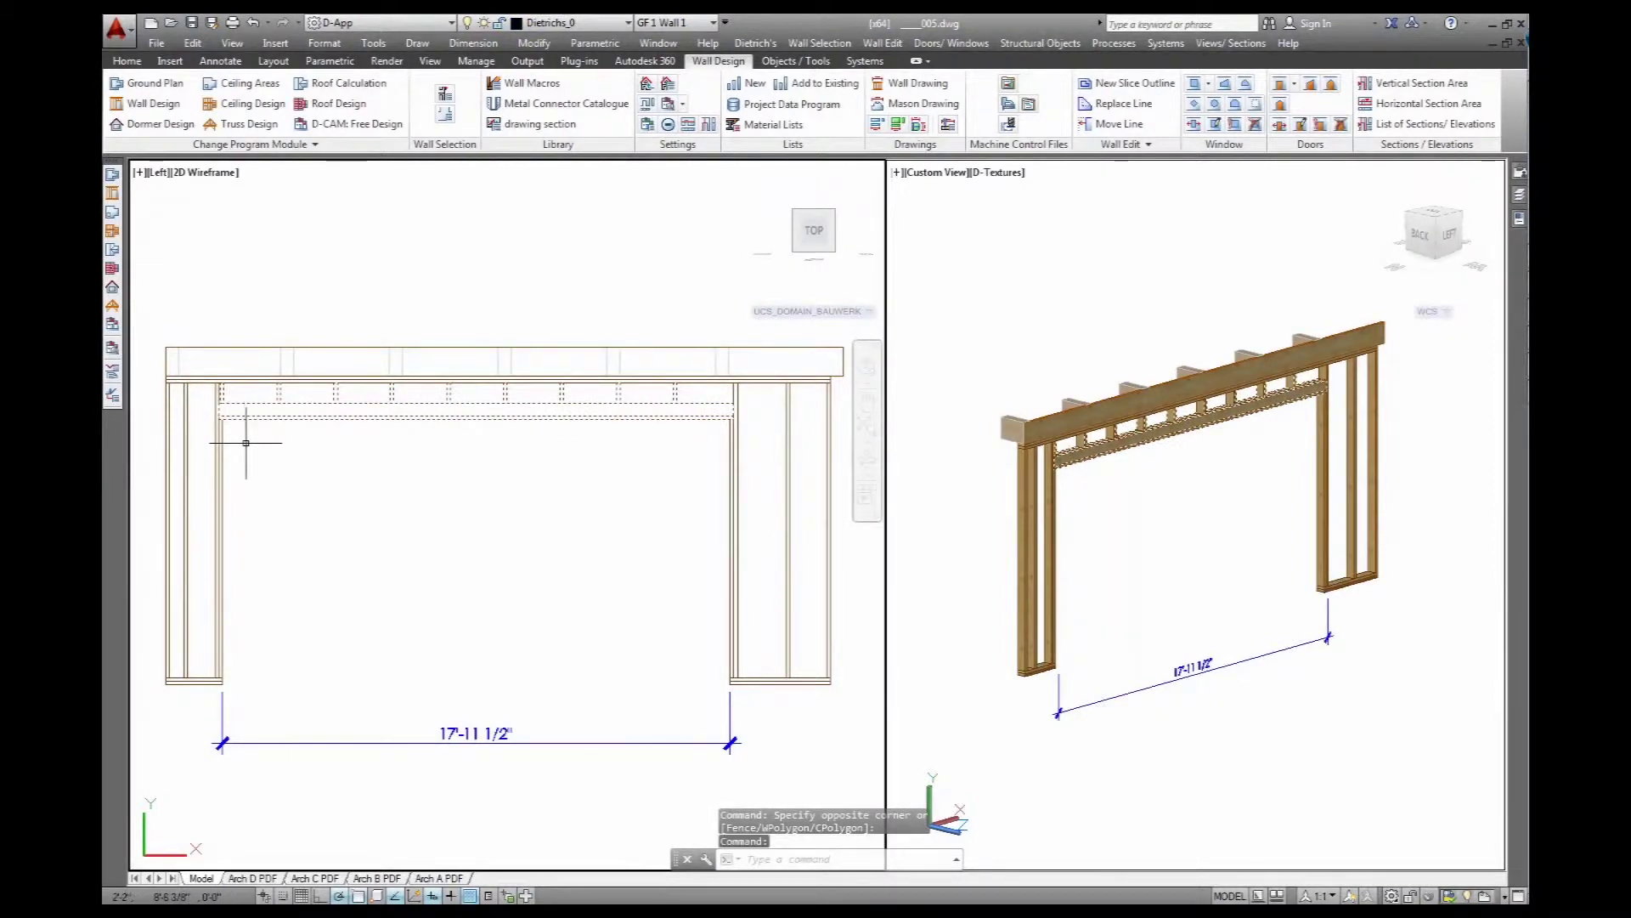
key("Delete")
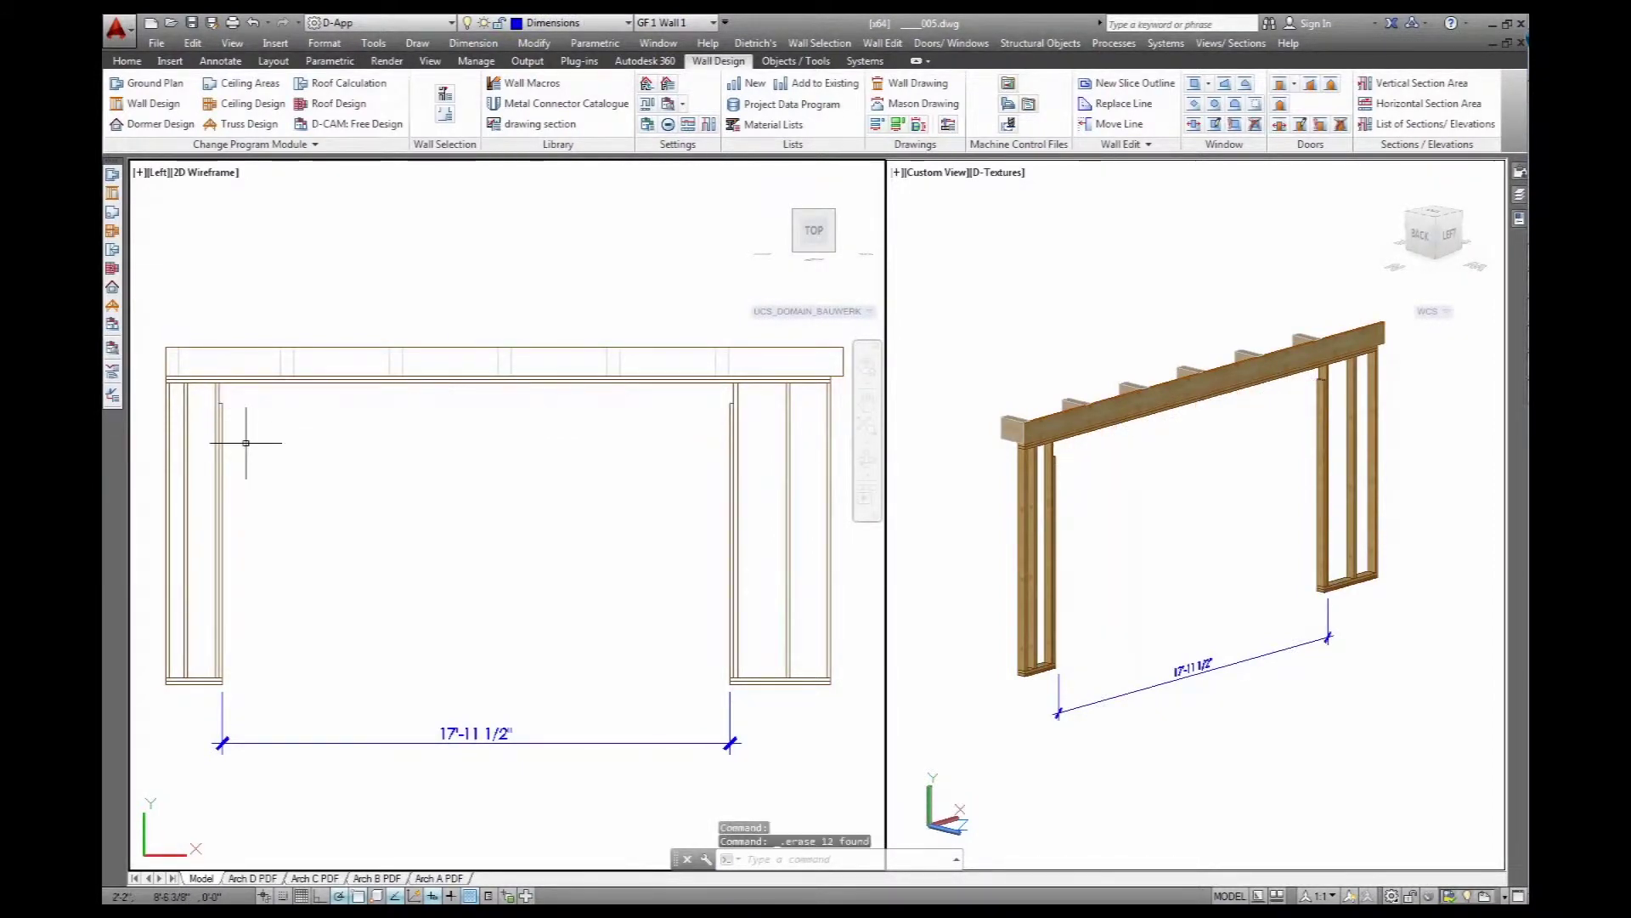
Delete the four inner studs flanking the opening, two pairs at a time
left_click(219, 393)
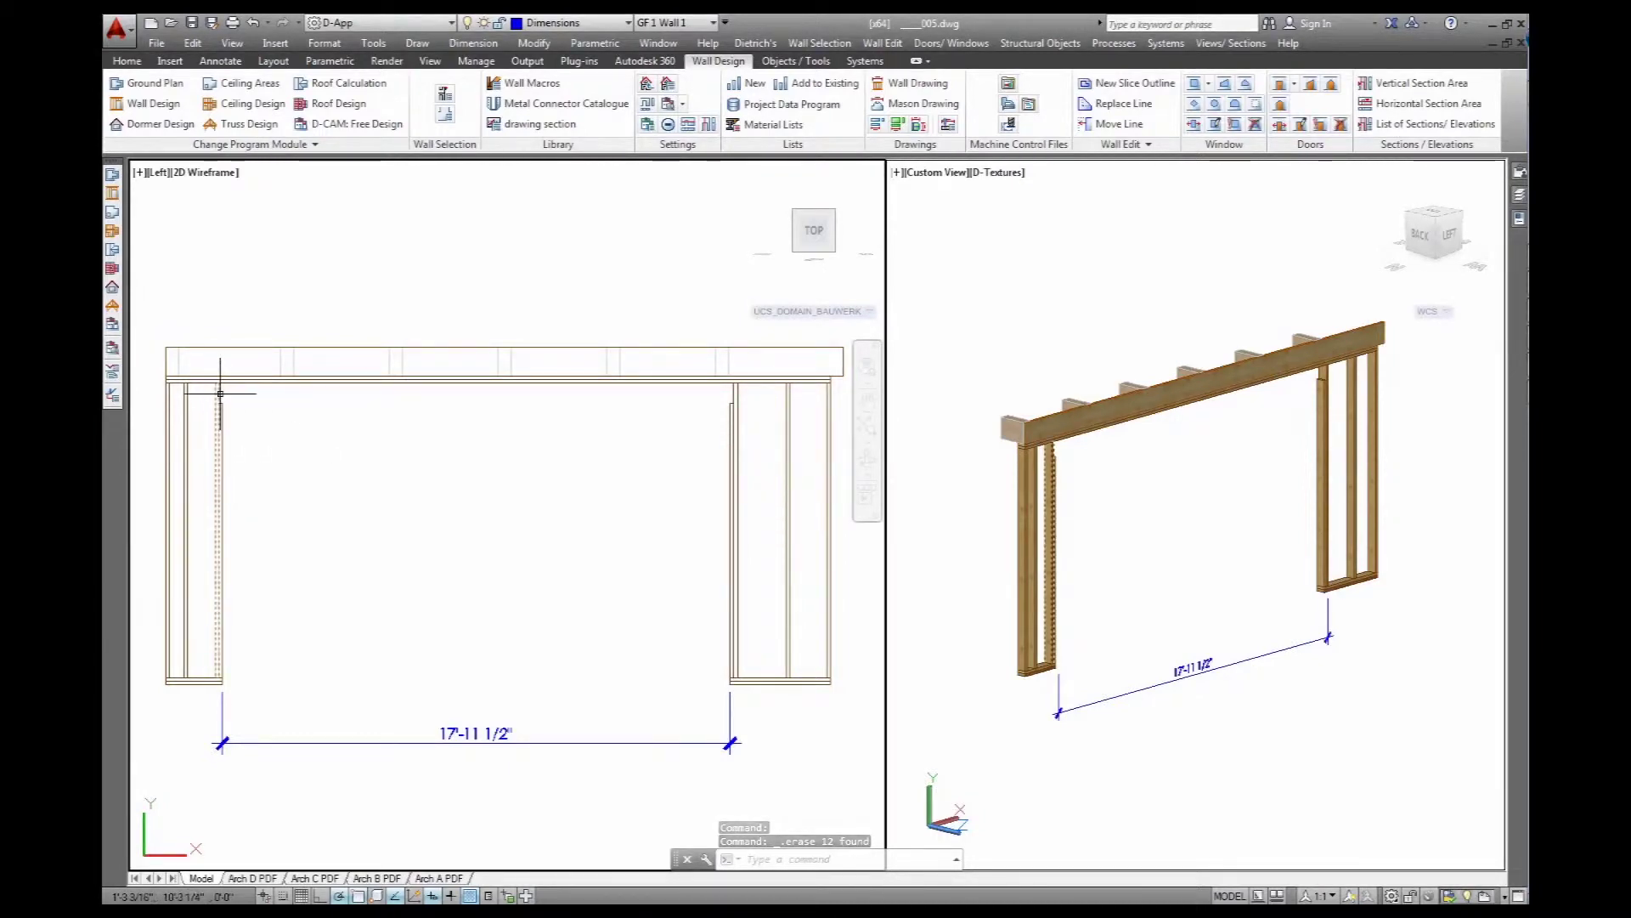
left_click(733, 393)
key("Delete")
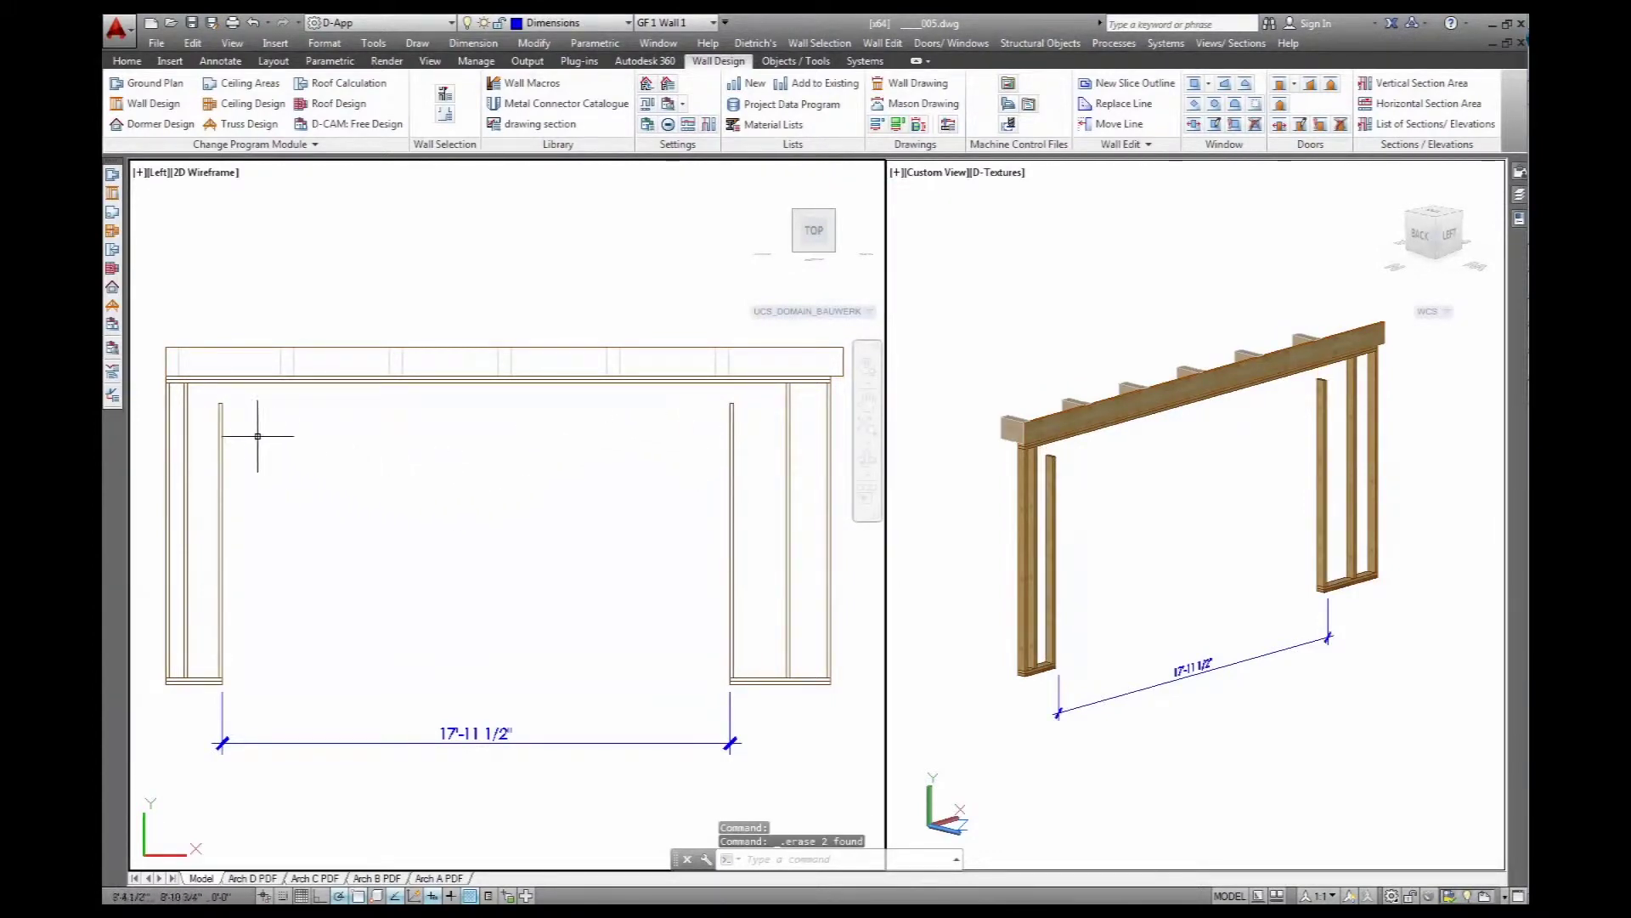
left_click(219, 415)
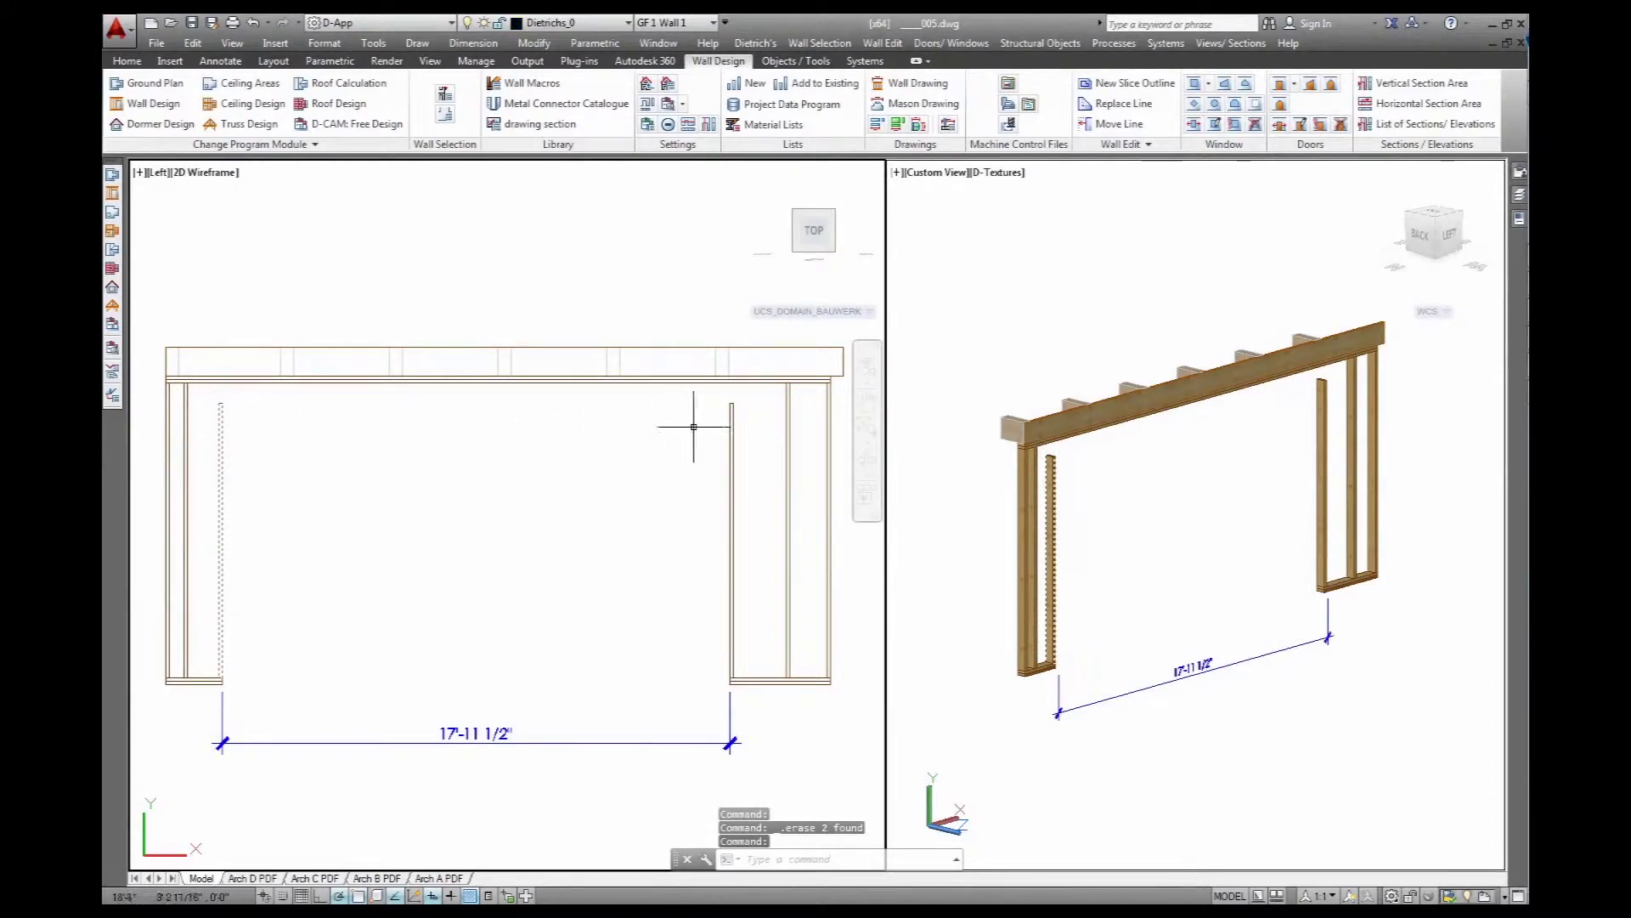
left_click(735, 413)
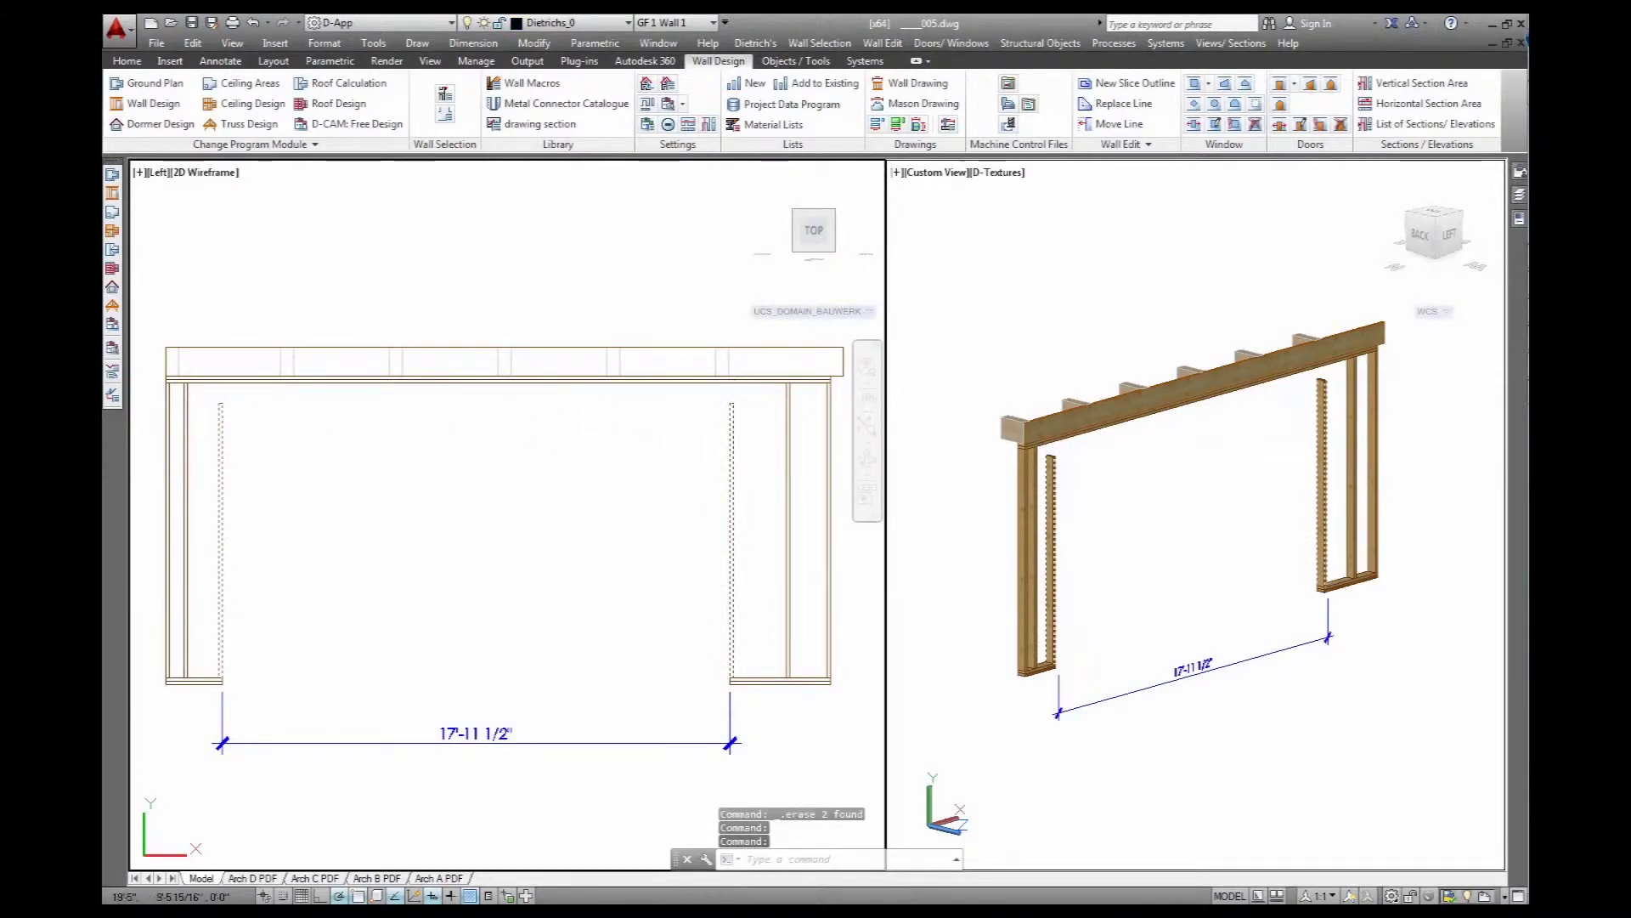
key("Delete")
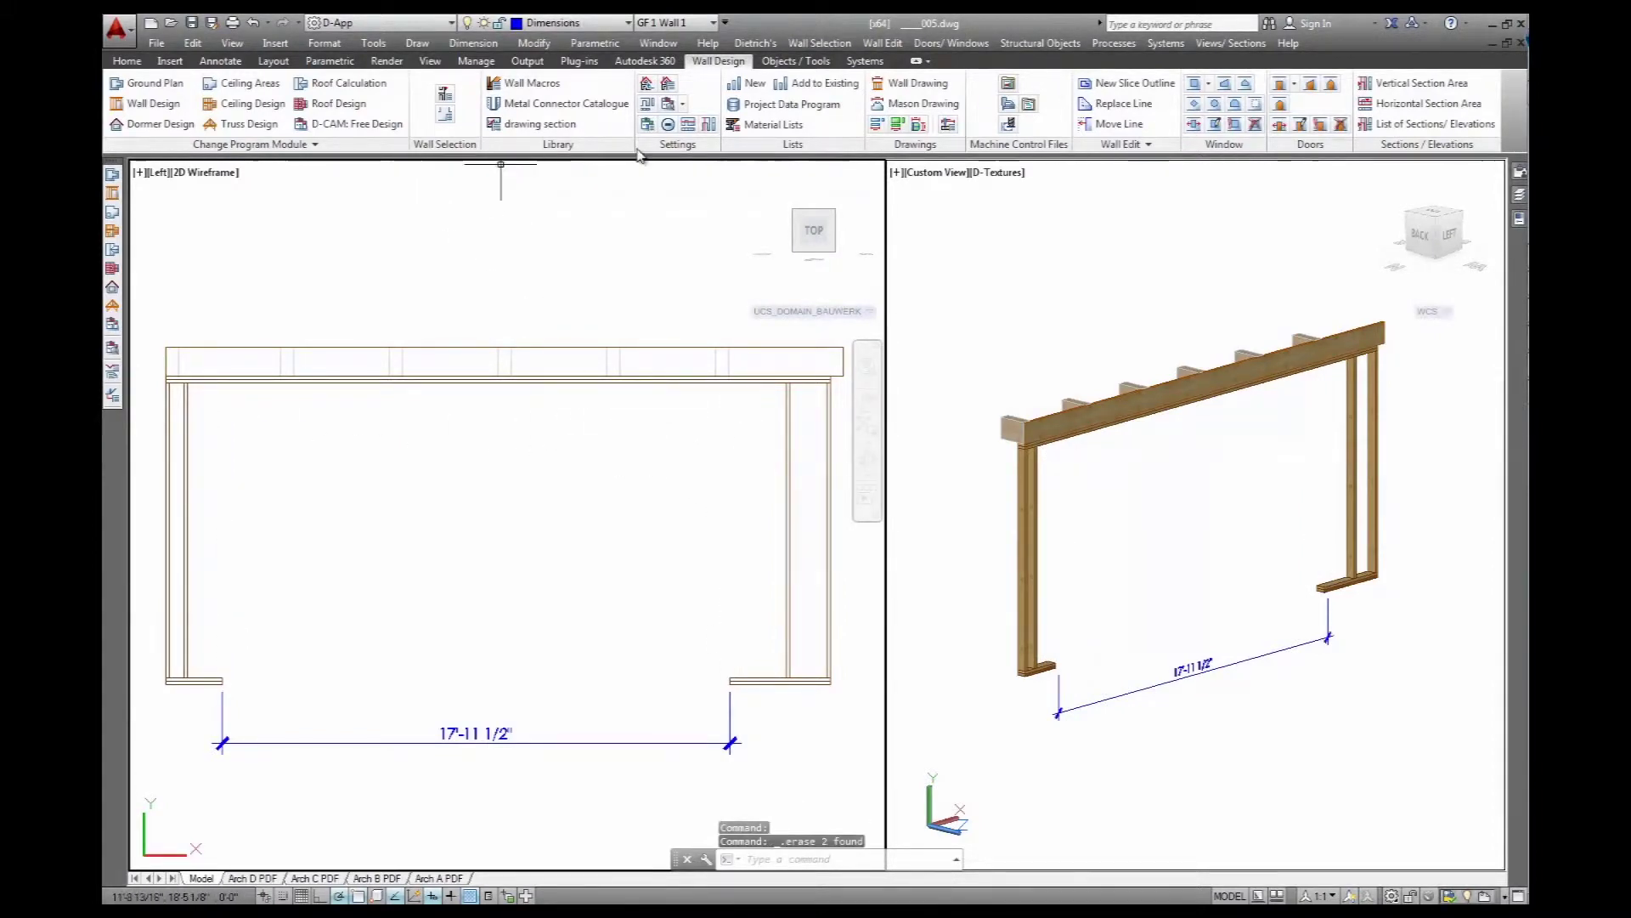
left_click(769, 66)
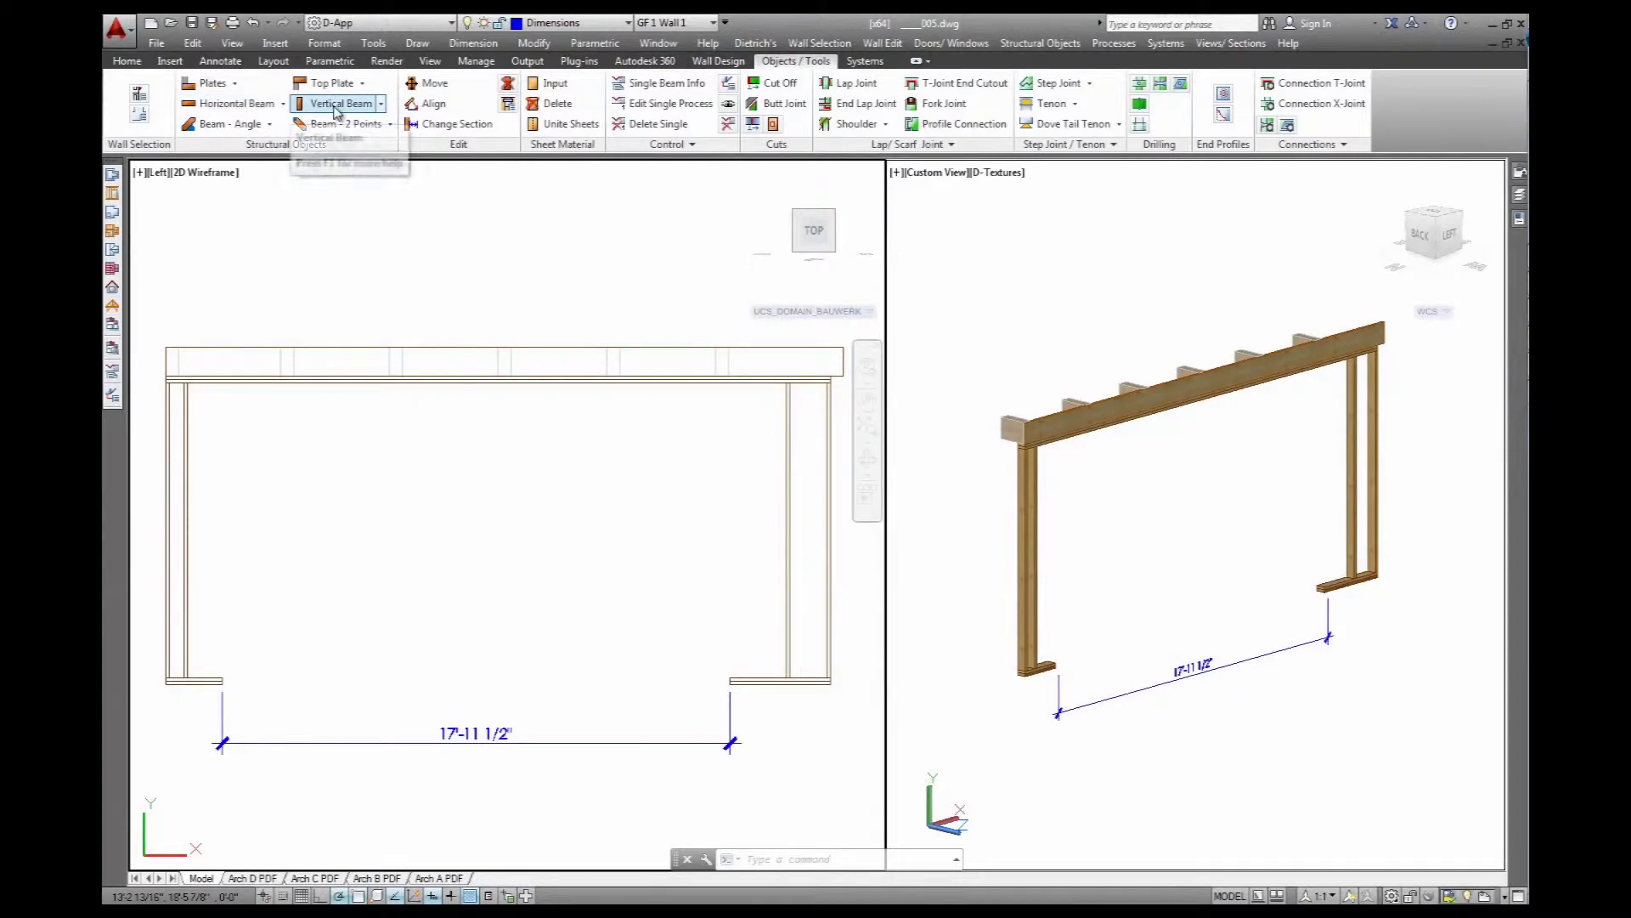
Insert a general post with Width B set to 3 at the opening's edge
left_click(383, 106)
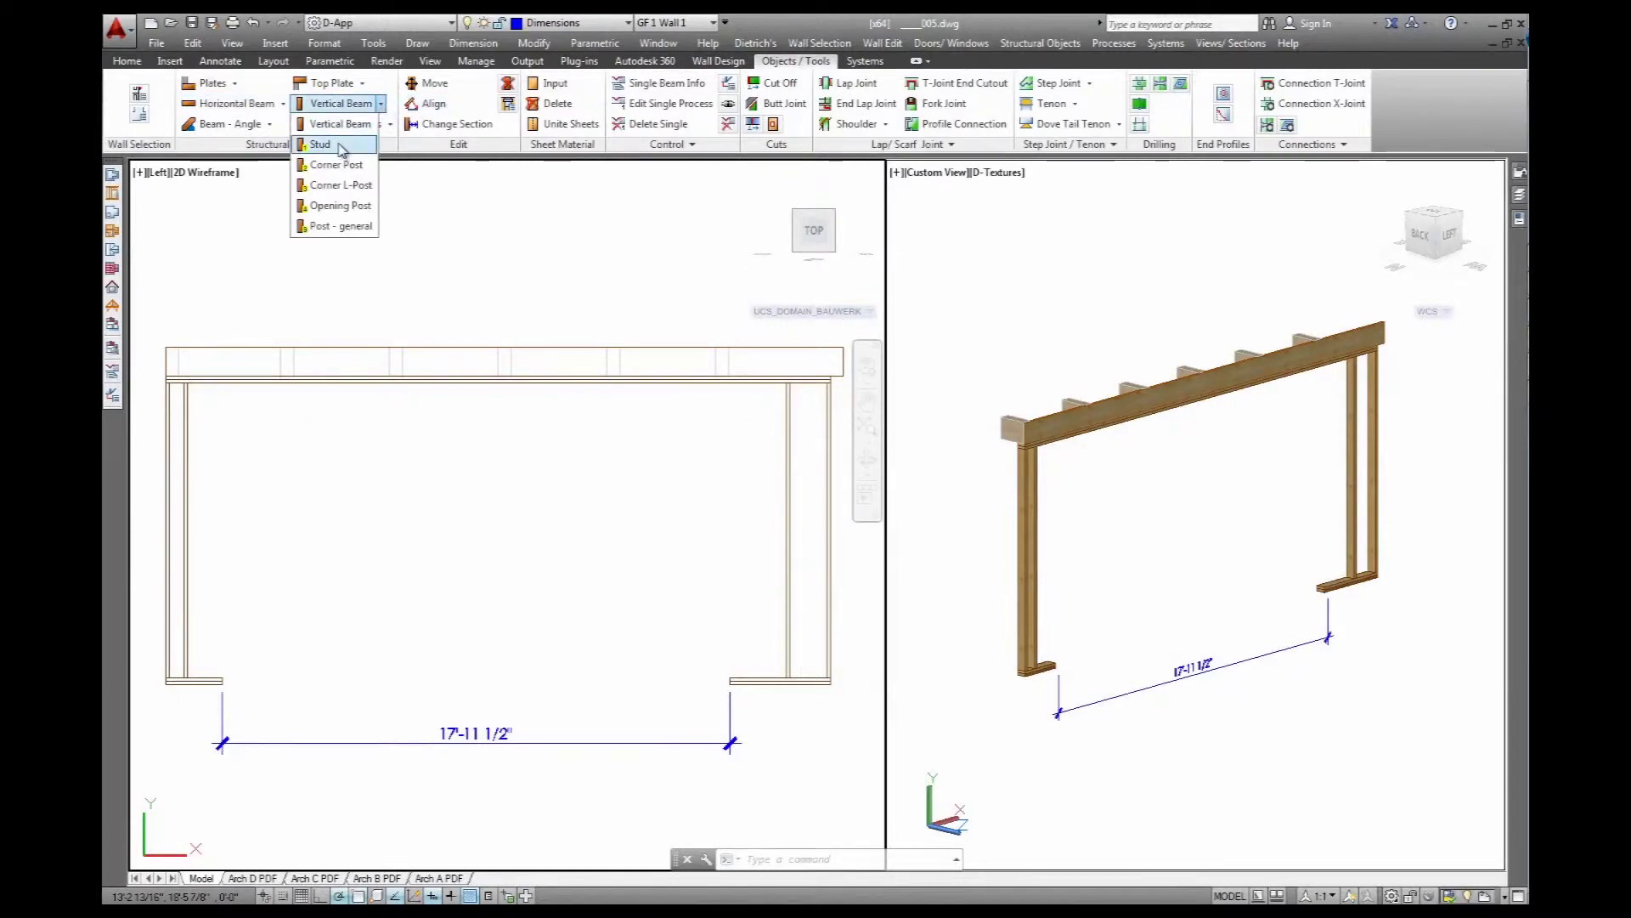
left_click(338, 226)
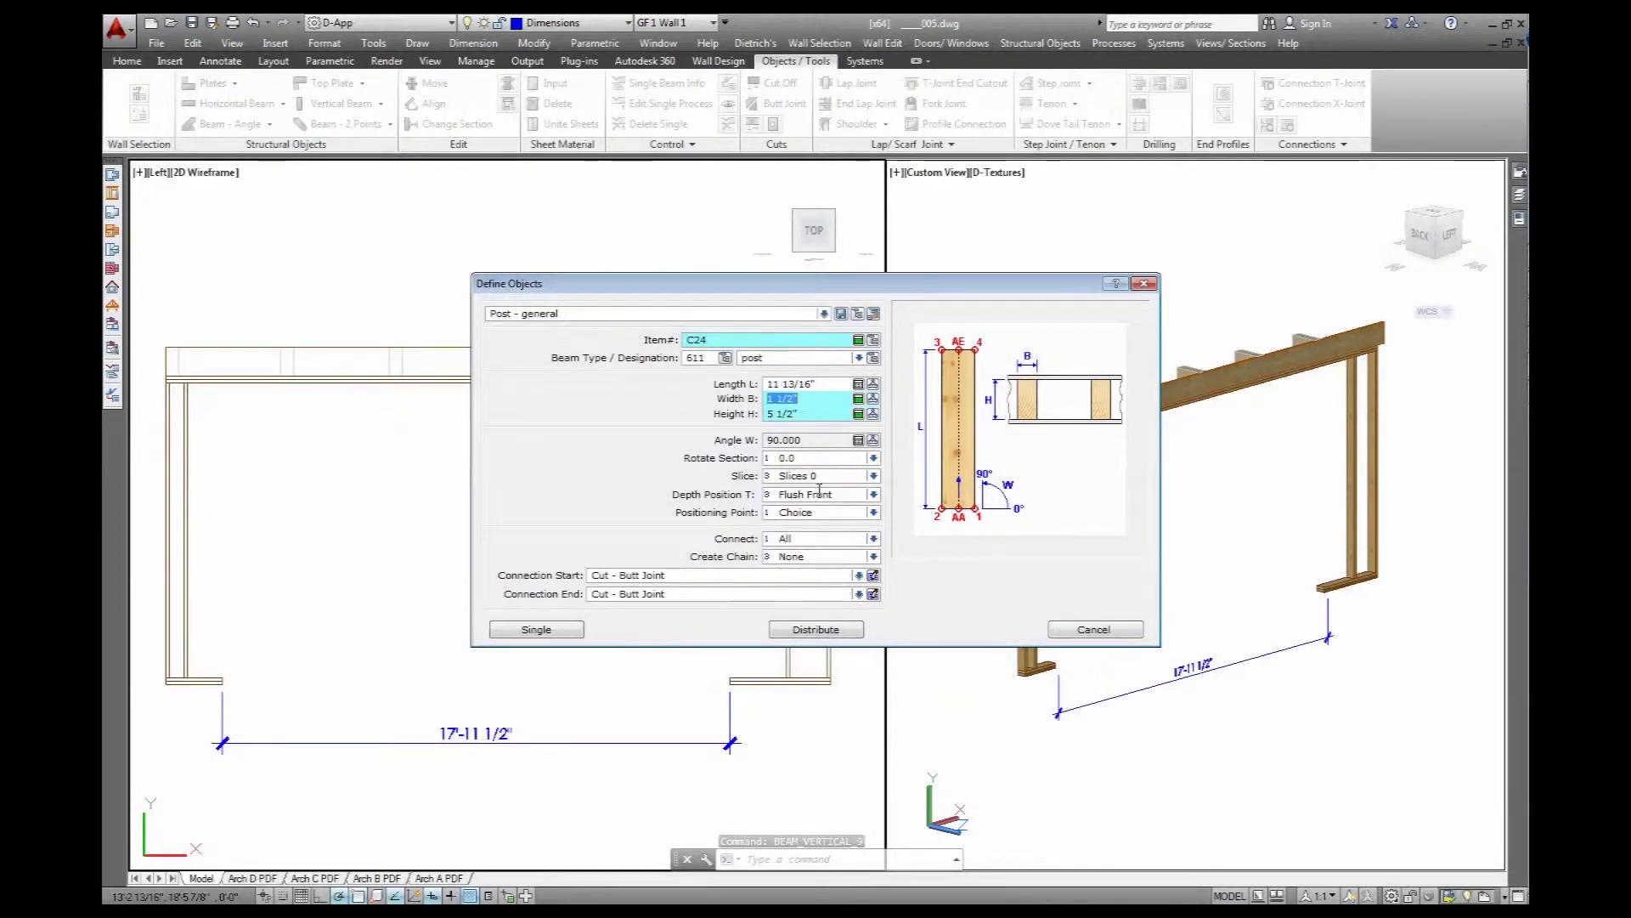
type("3.5")
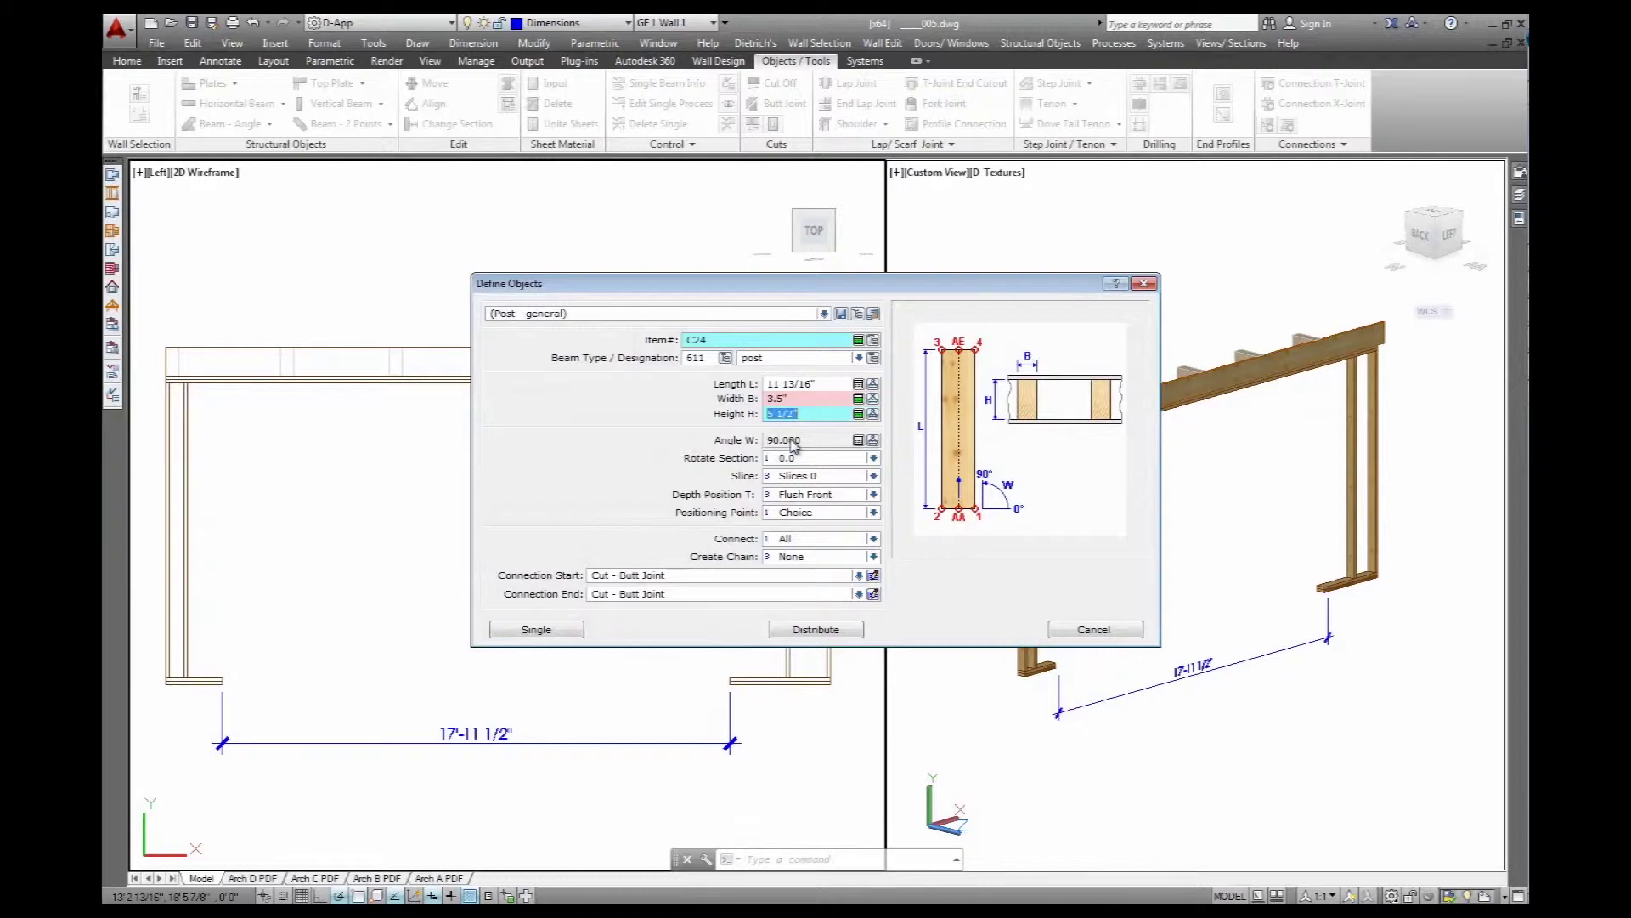
left_click(560, 631)
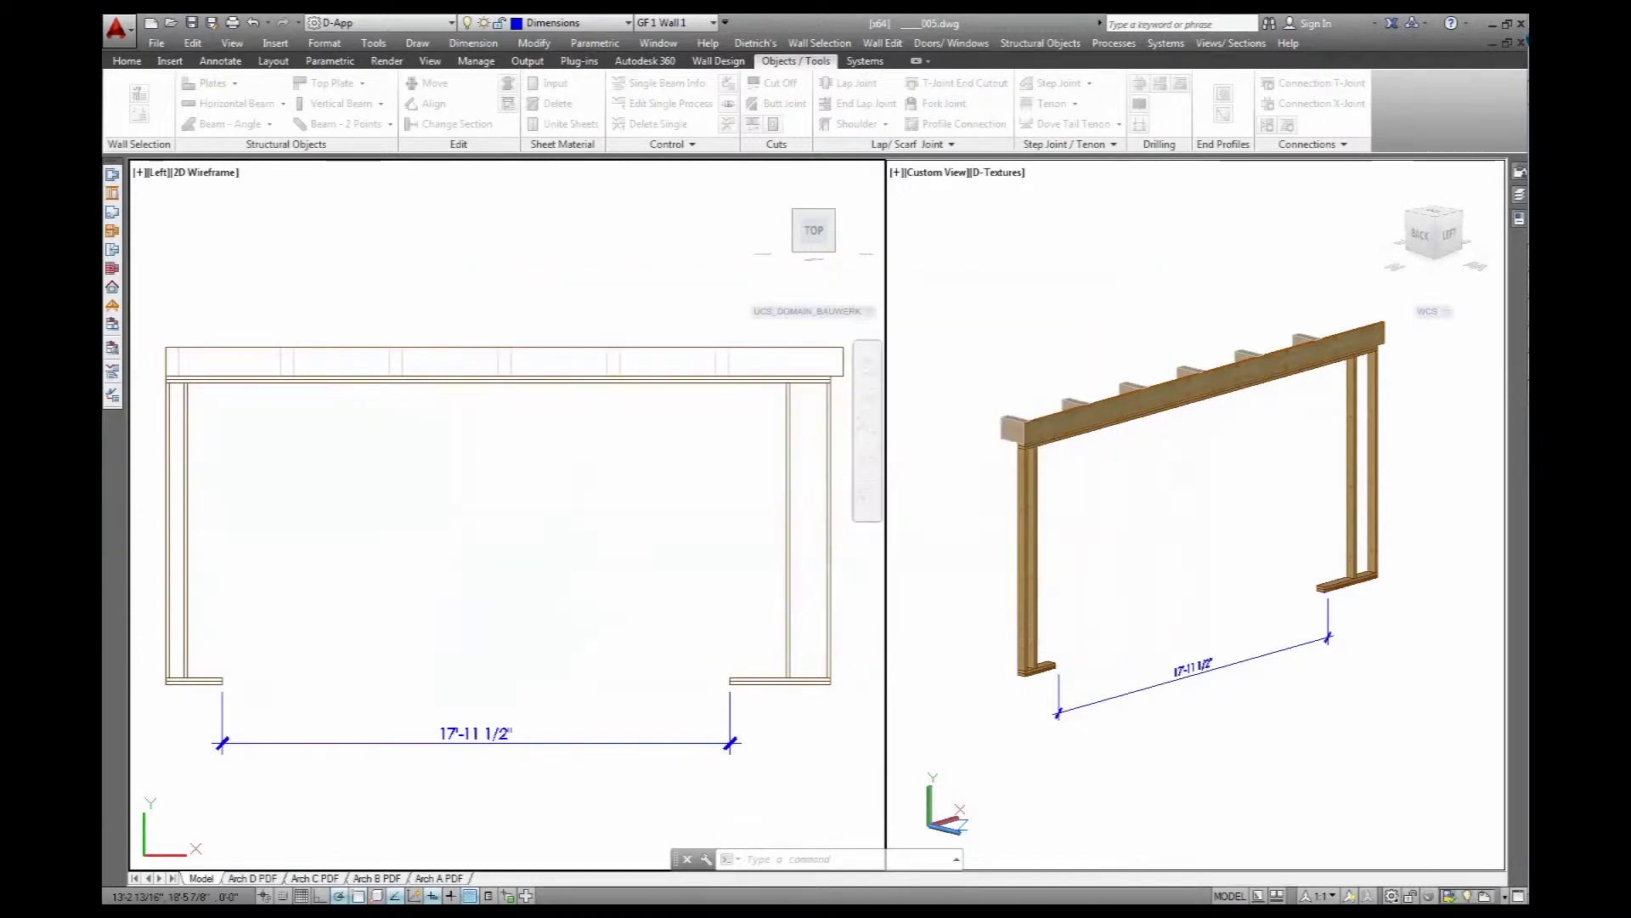
left_click(219, 673)
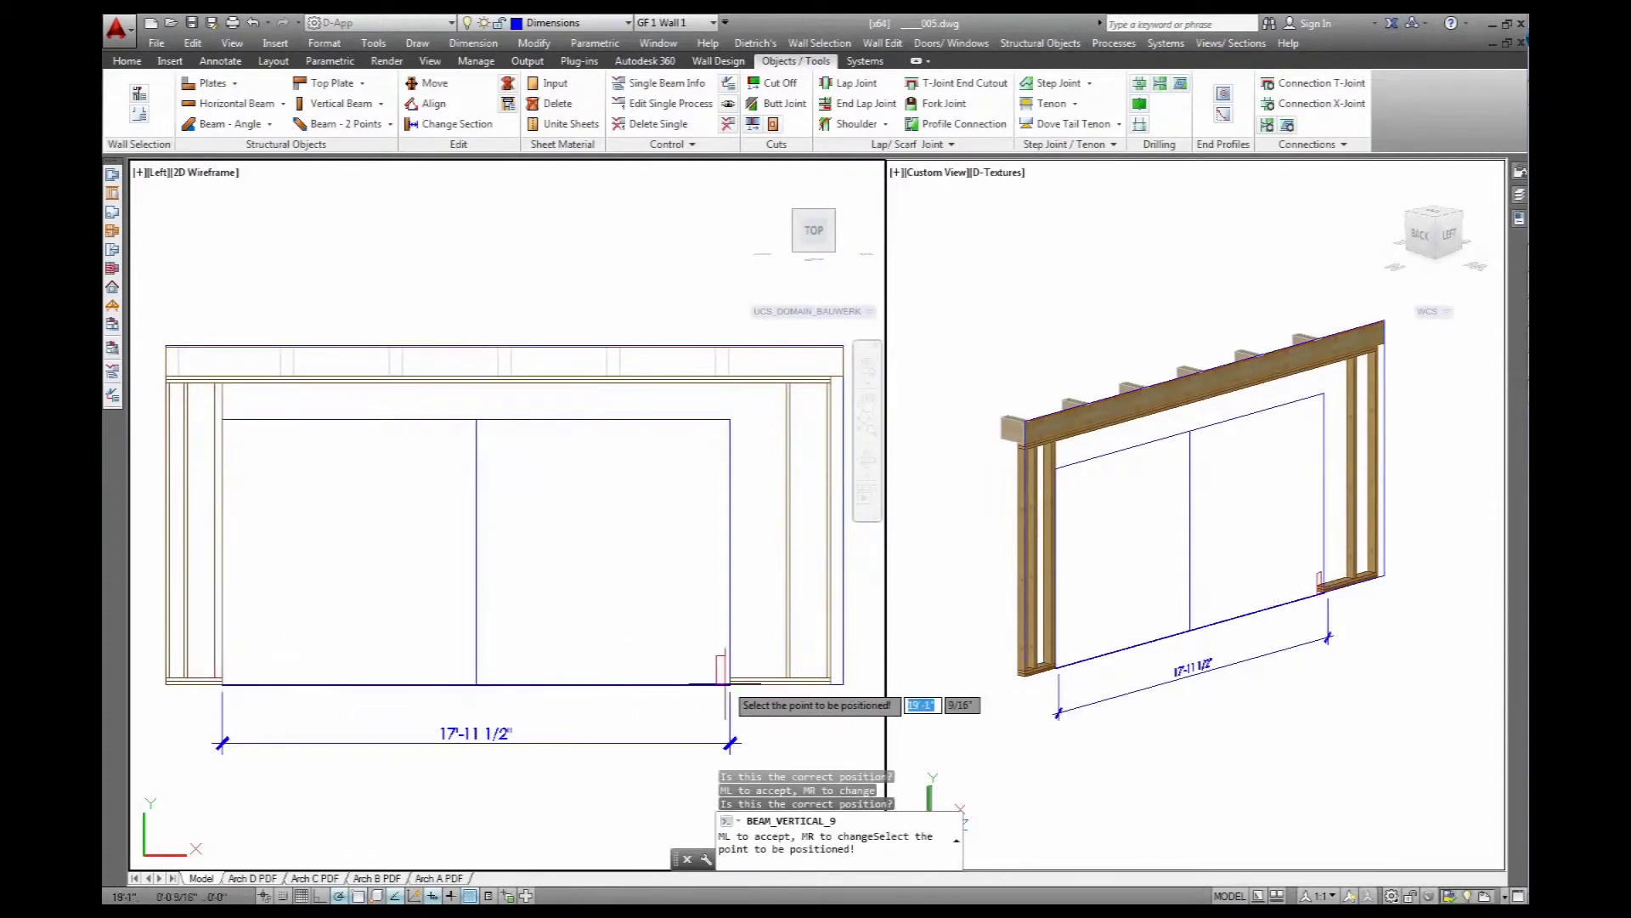
right_click(763, 658)
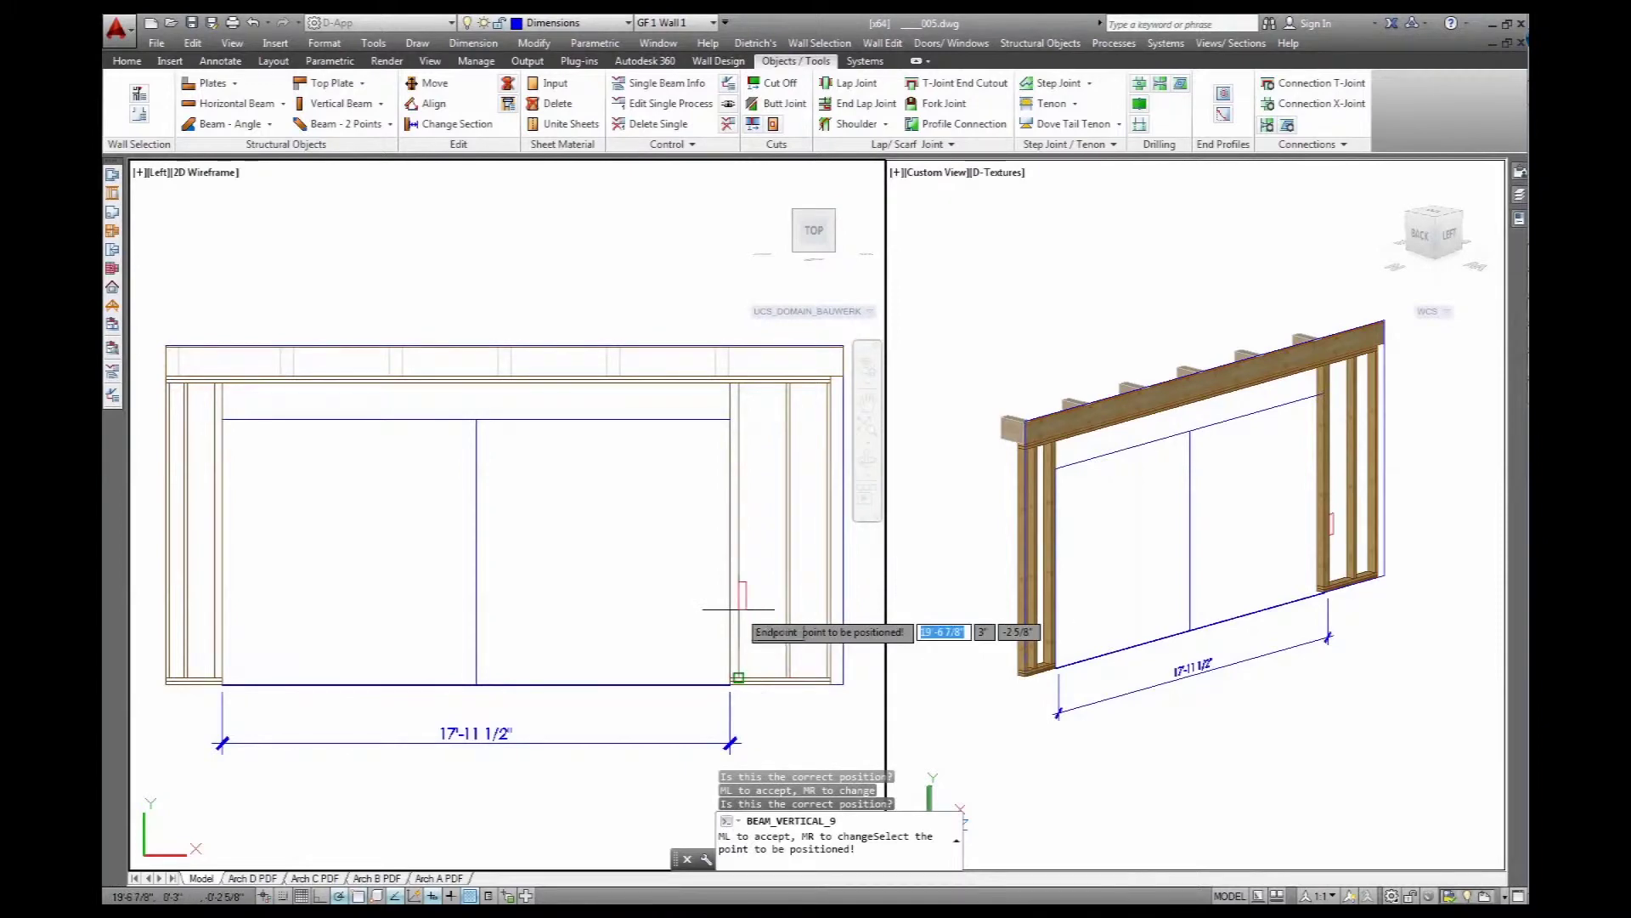
left_click(624, 588)
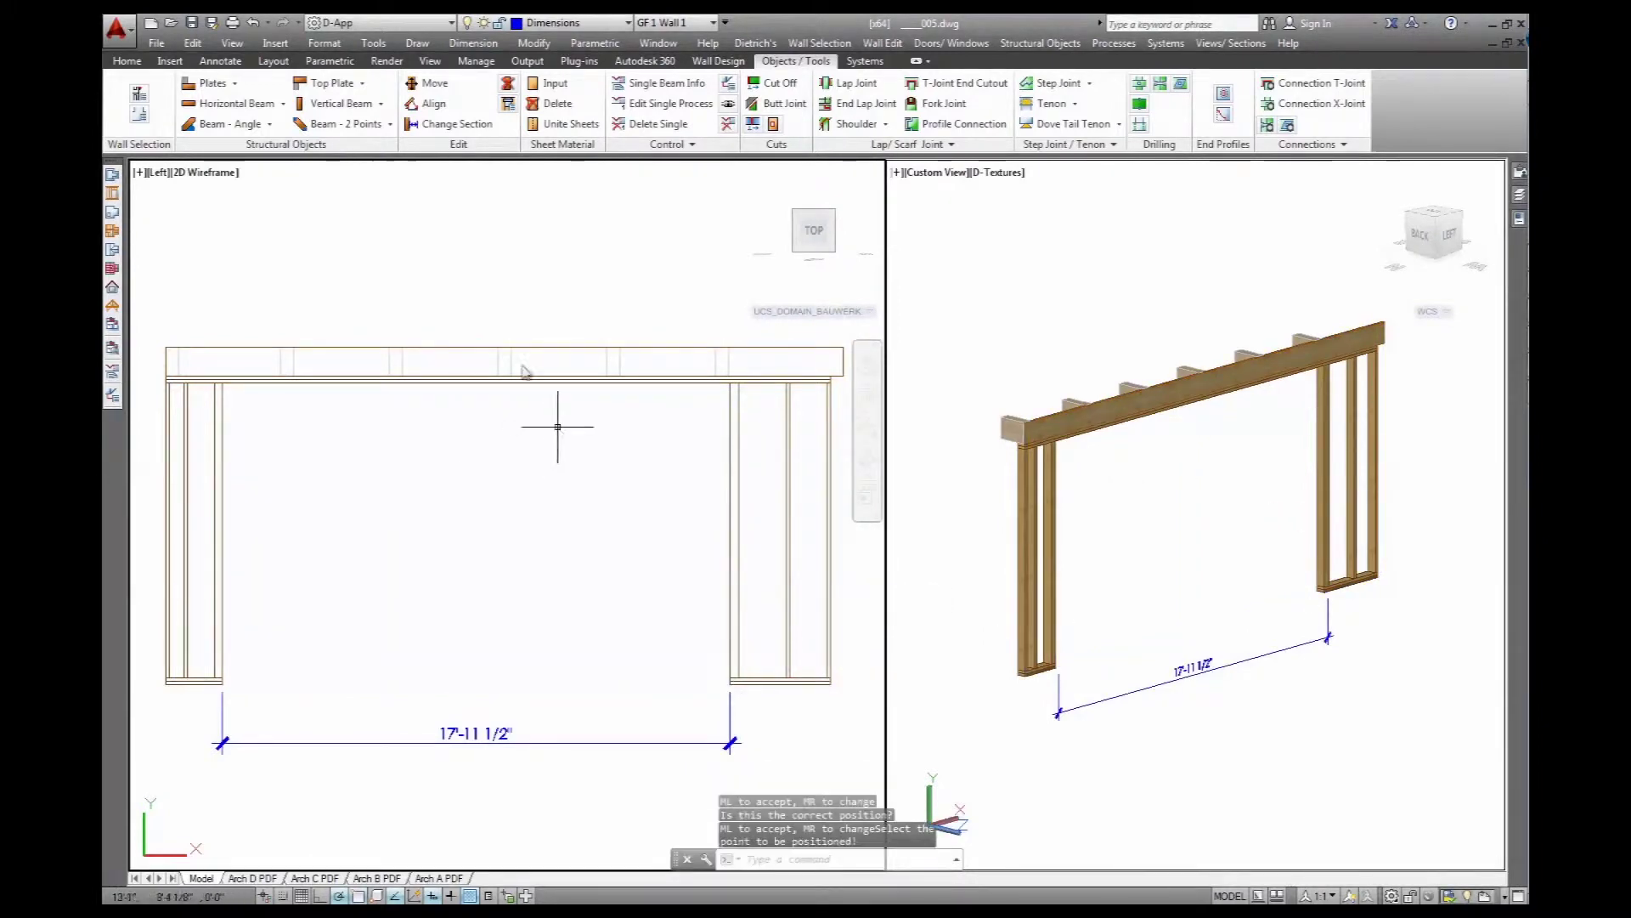
left_click(381, 104)
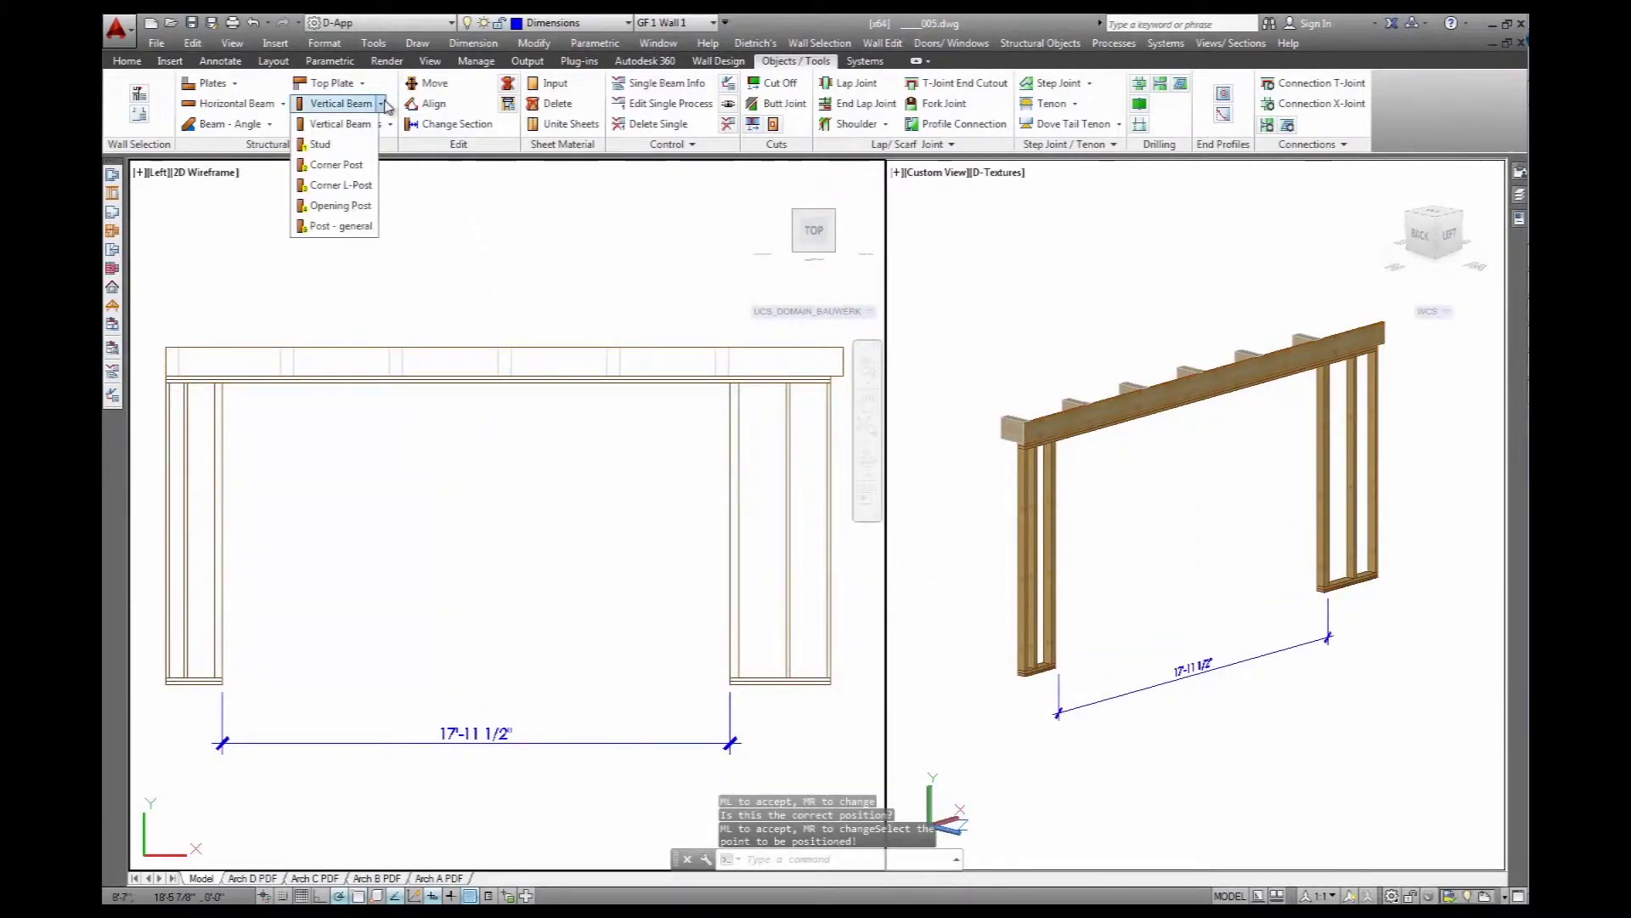
Place a single default stud beside the opening post, then bring up the Display settings
left_click(347, 148)
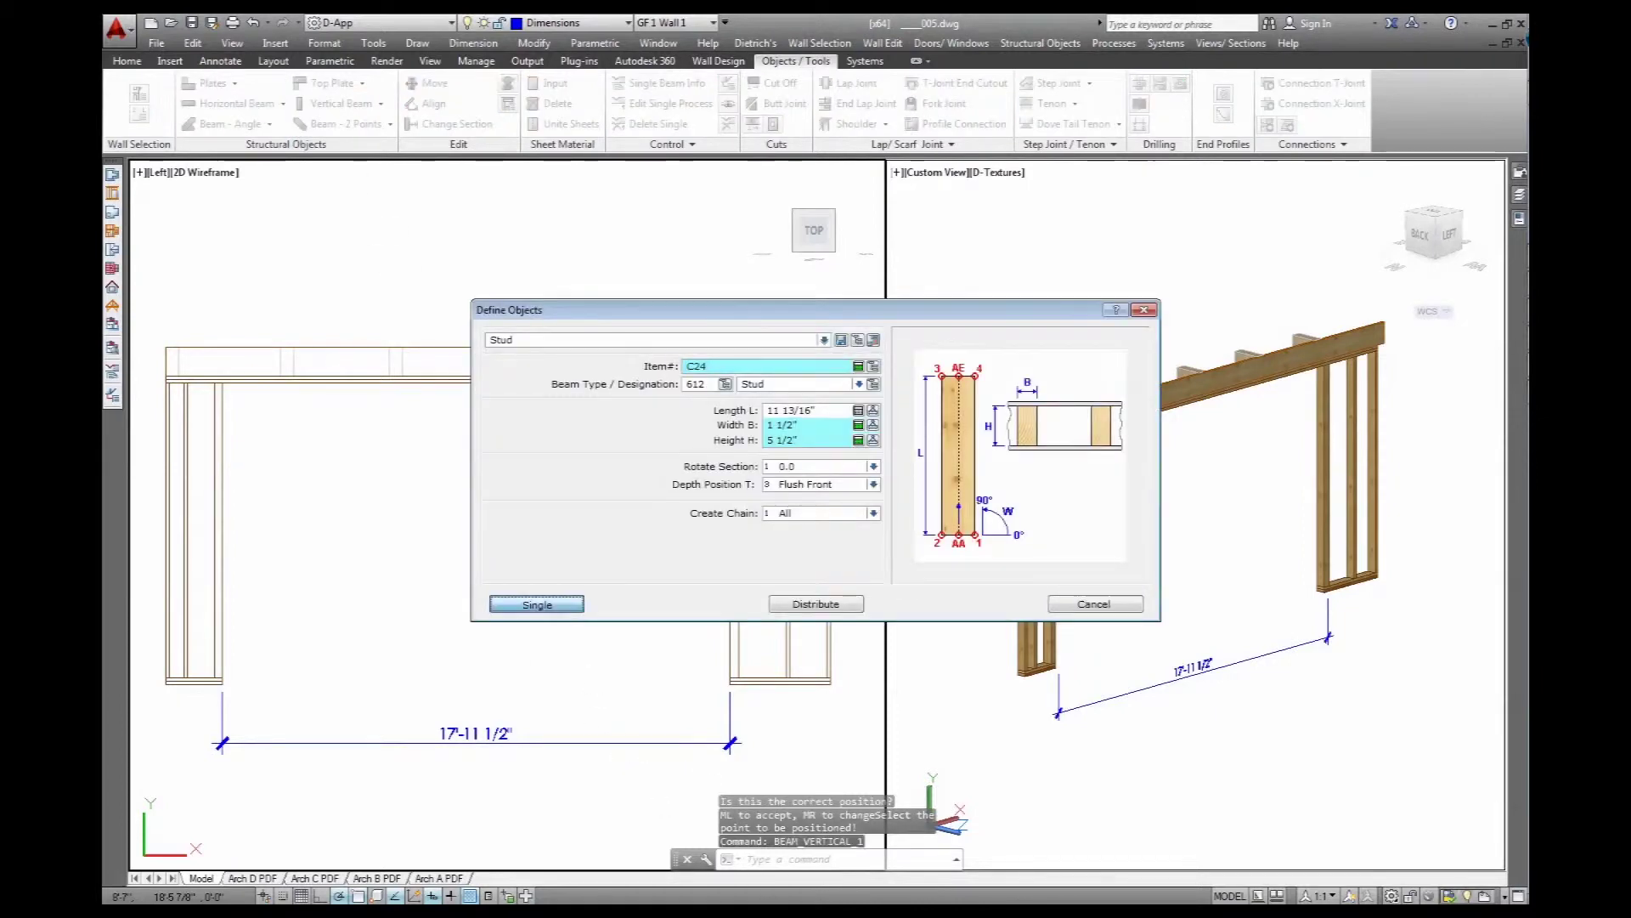
left_click(536, 603)
left_click(738, 678)
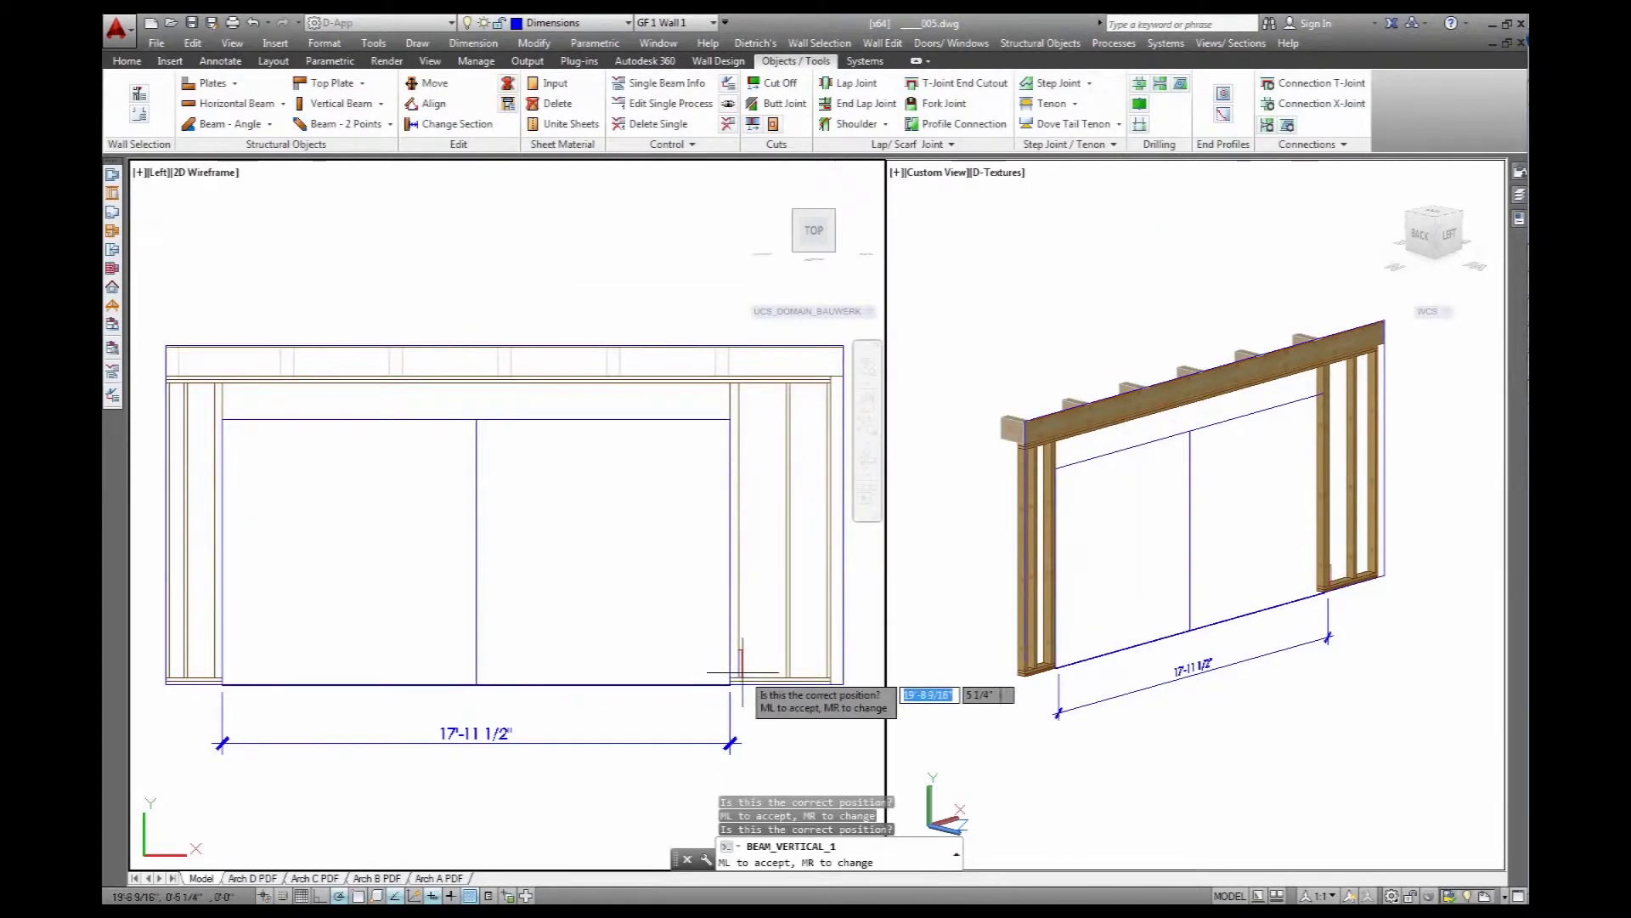
left_click(738, 678)
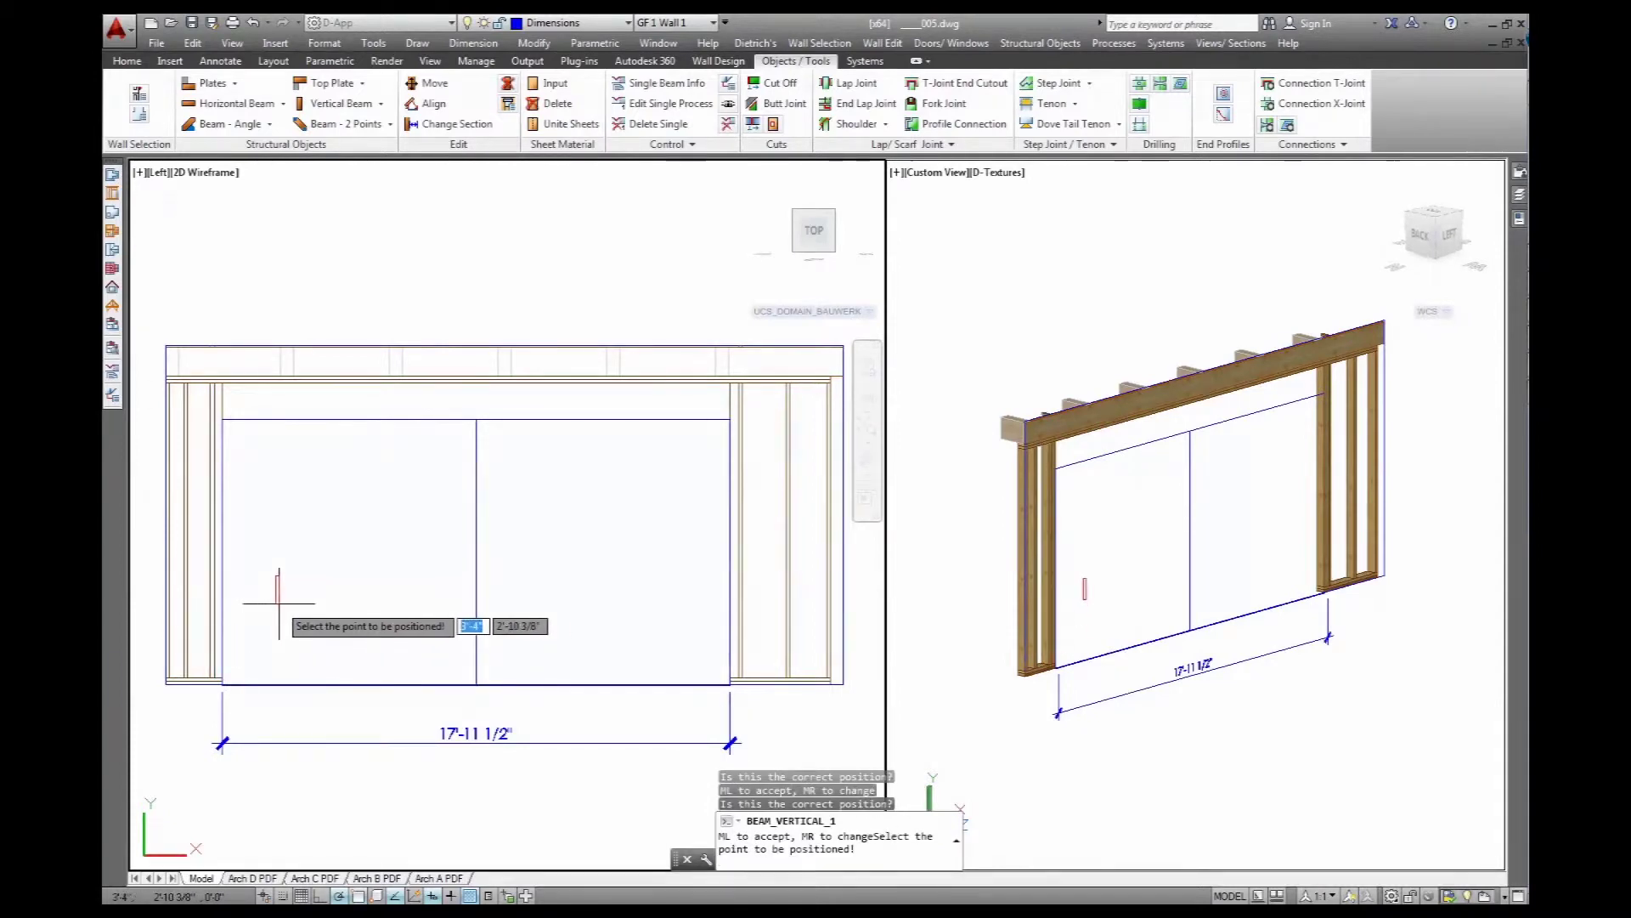
key("Escape")
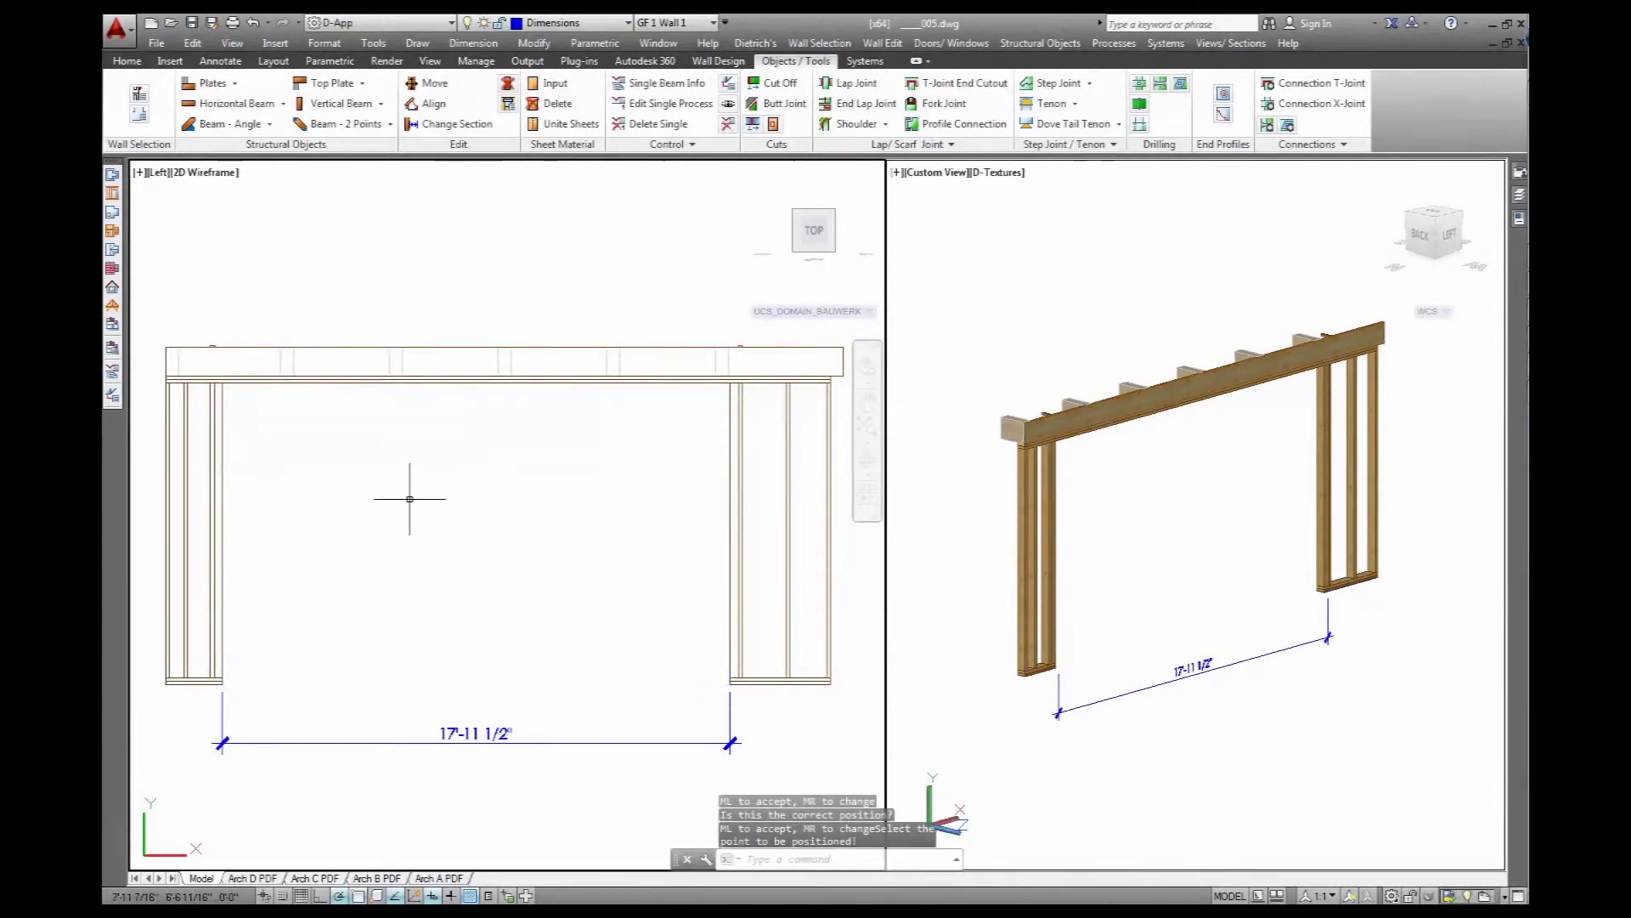
left_click(112, 349)
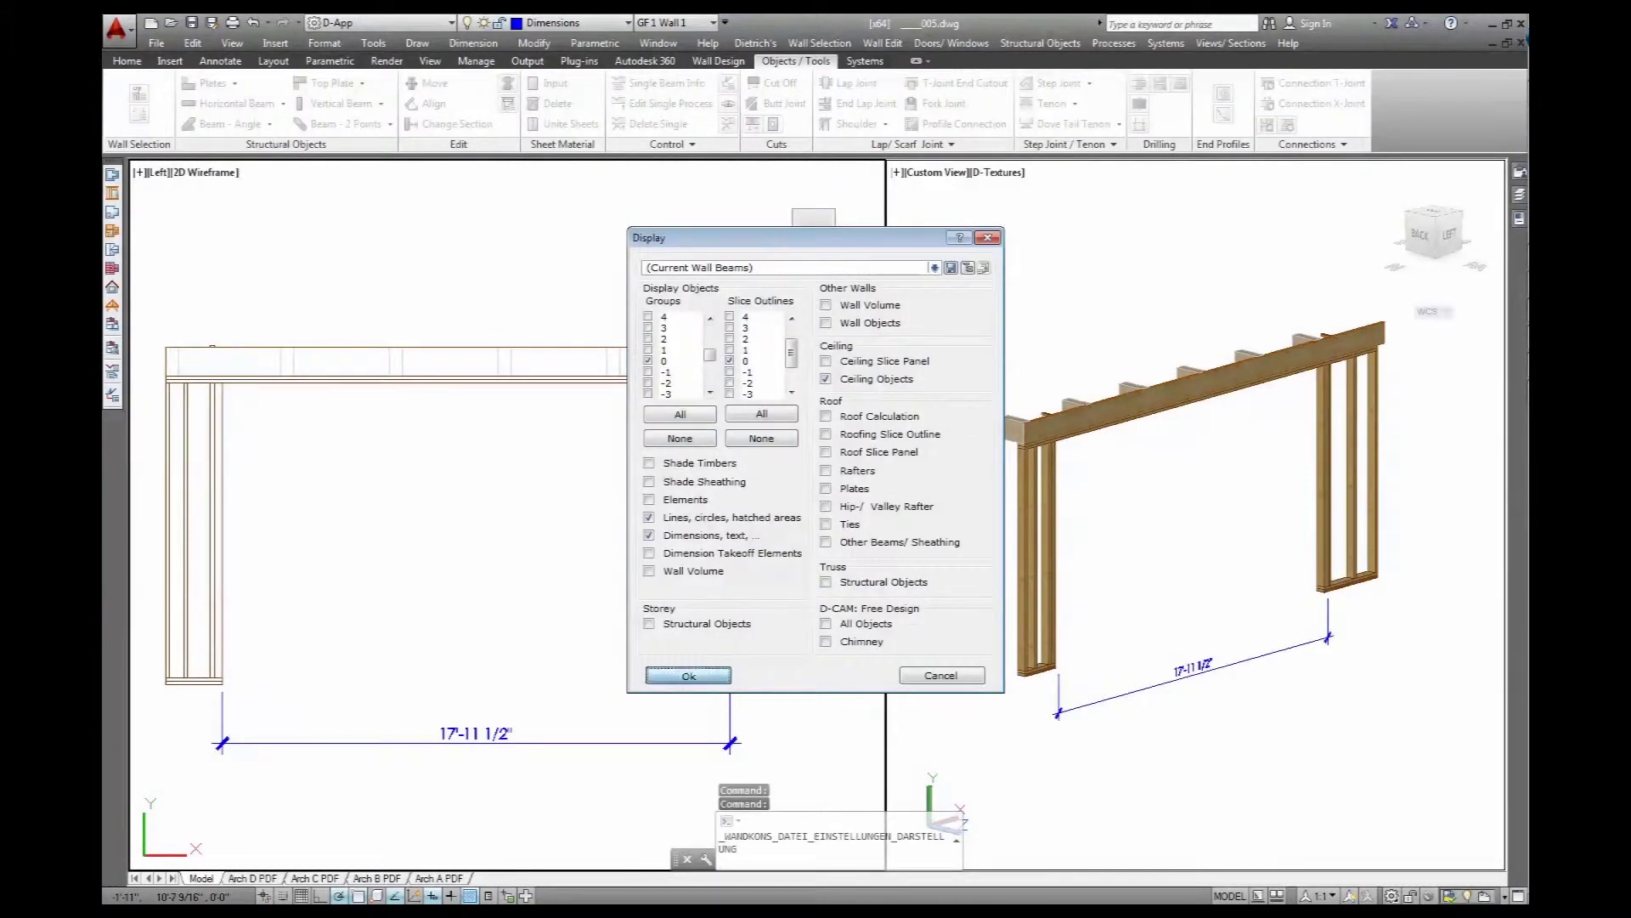
Apply the sheathing display, then cut off both opening posts at the top line under the plates
left_click(688, 675)
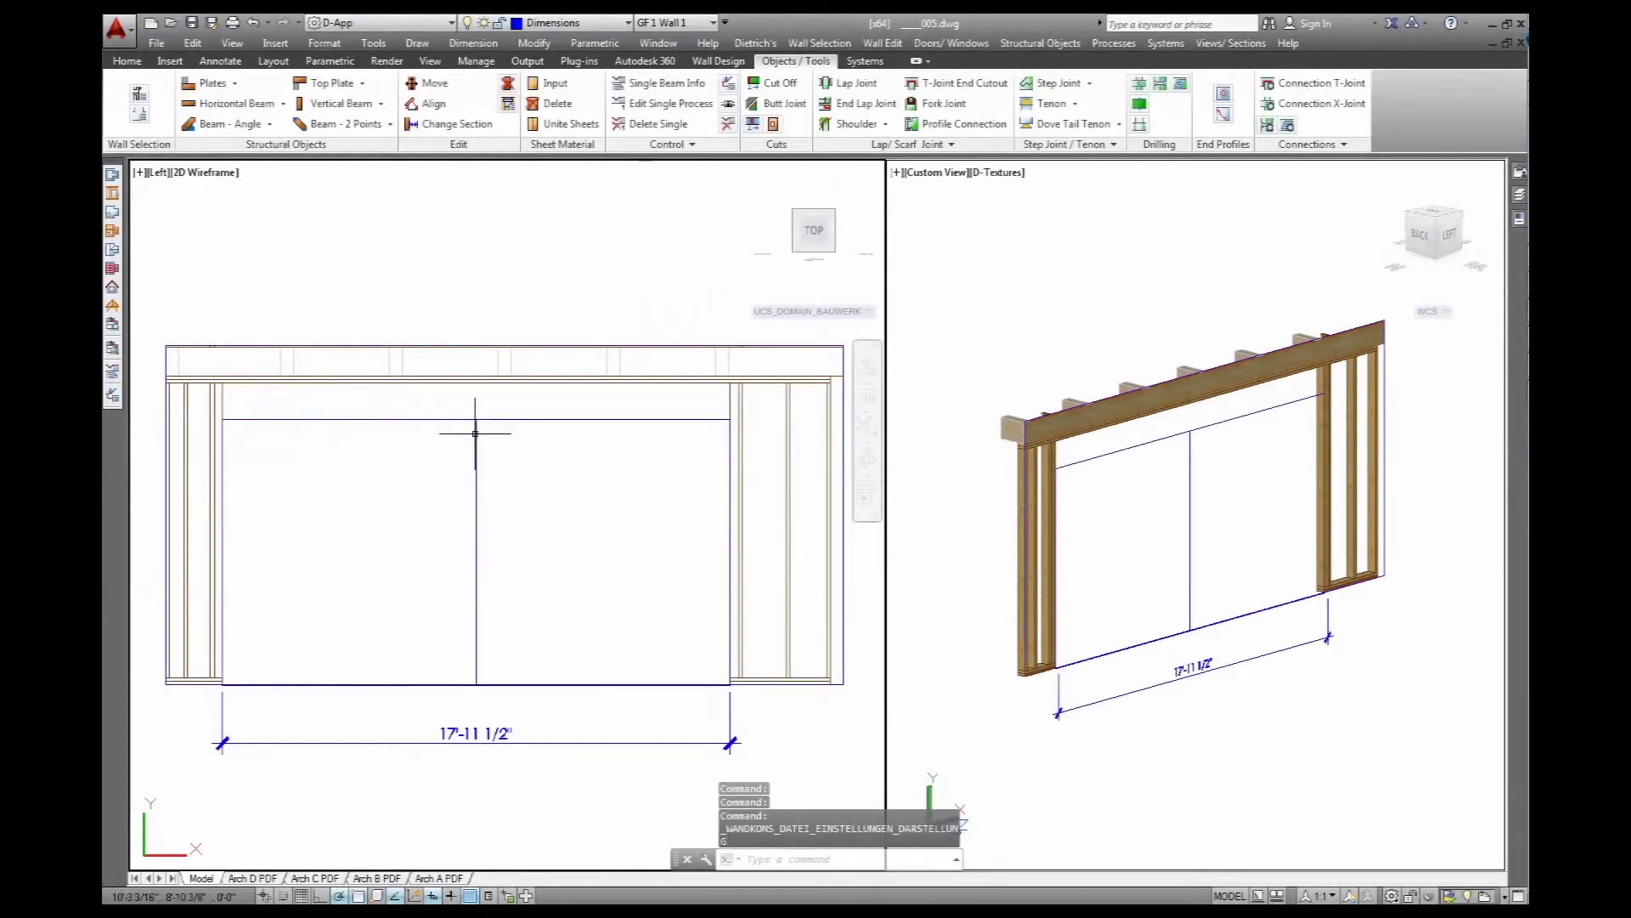
left_click(768, 90)
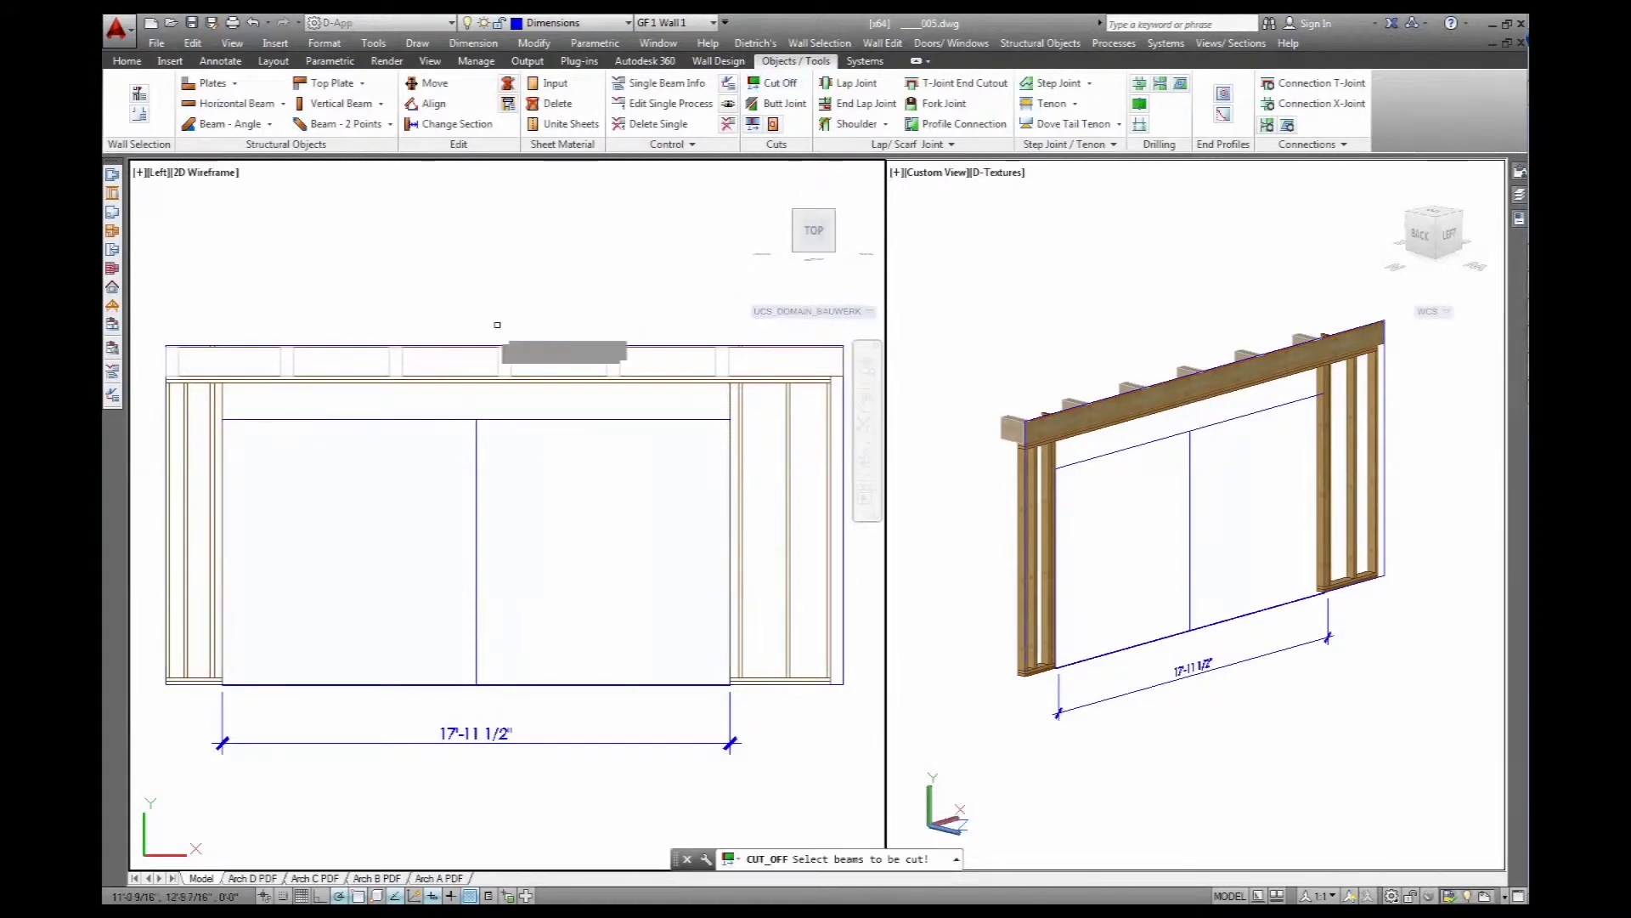
left_click(219, 406)
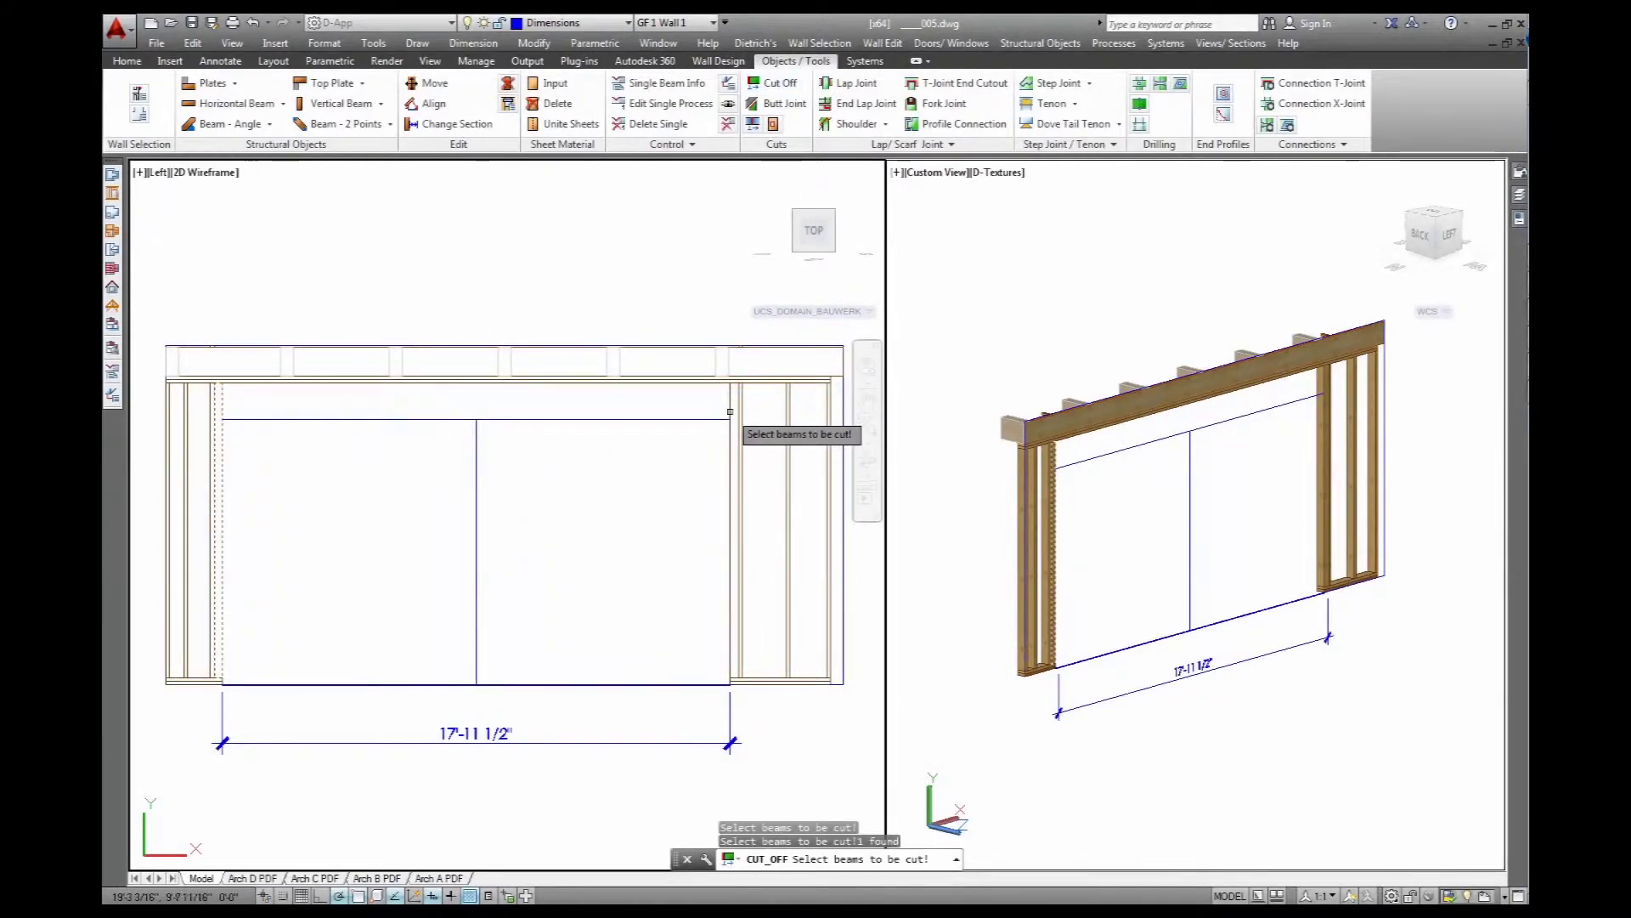
left_click(680, 421)
key("Return")
left_click(768, 424)
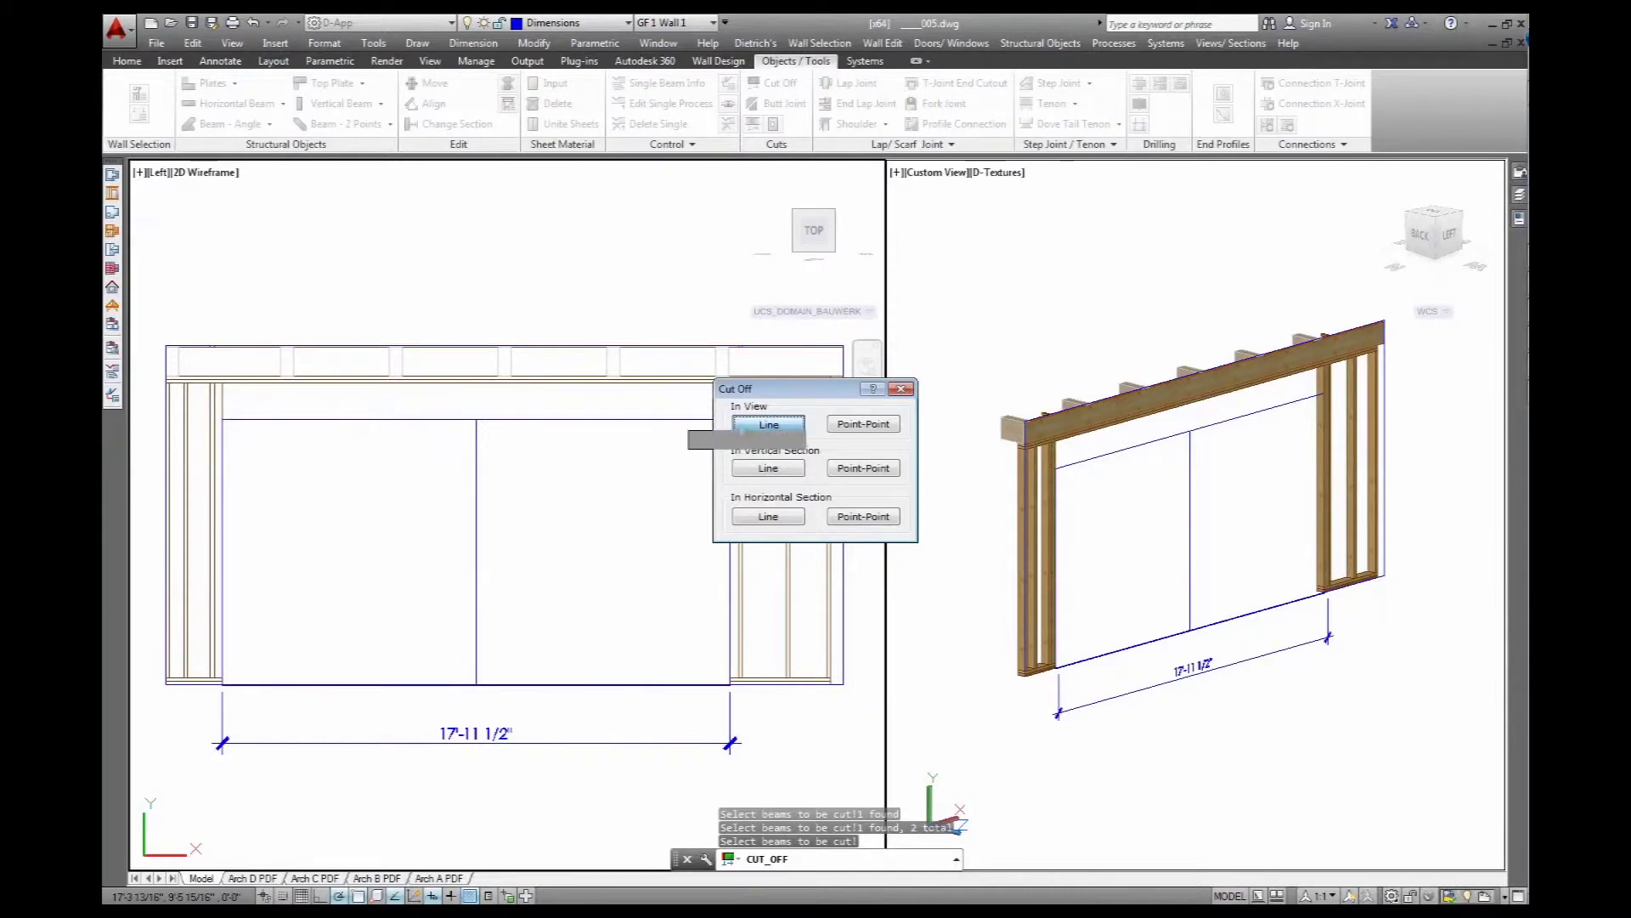
left_click(729, 419)
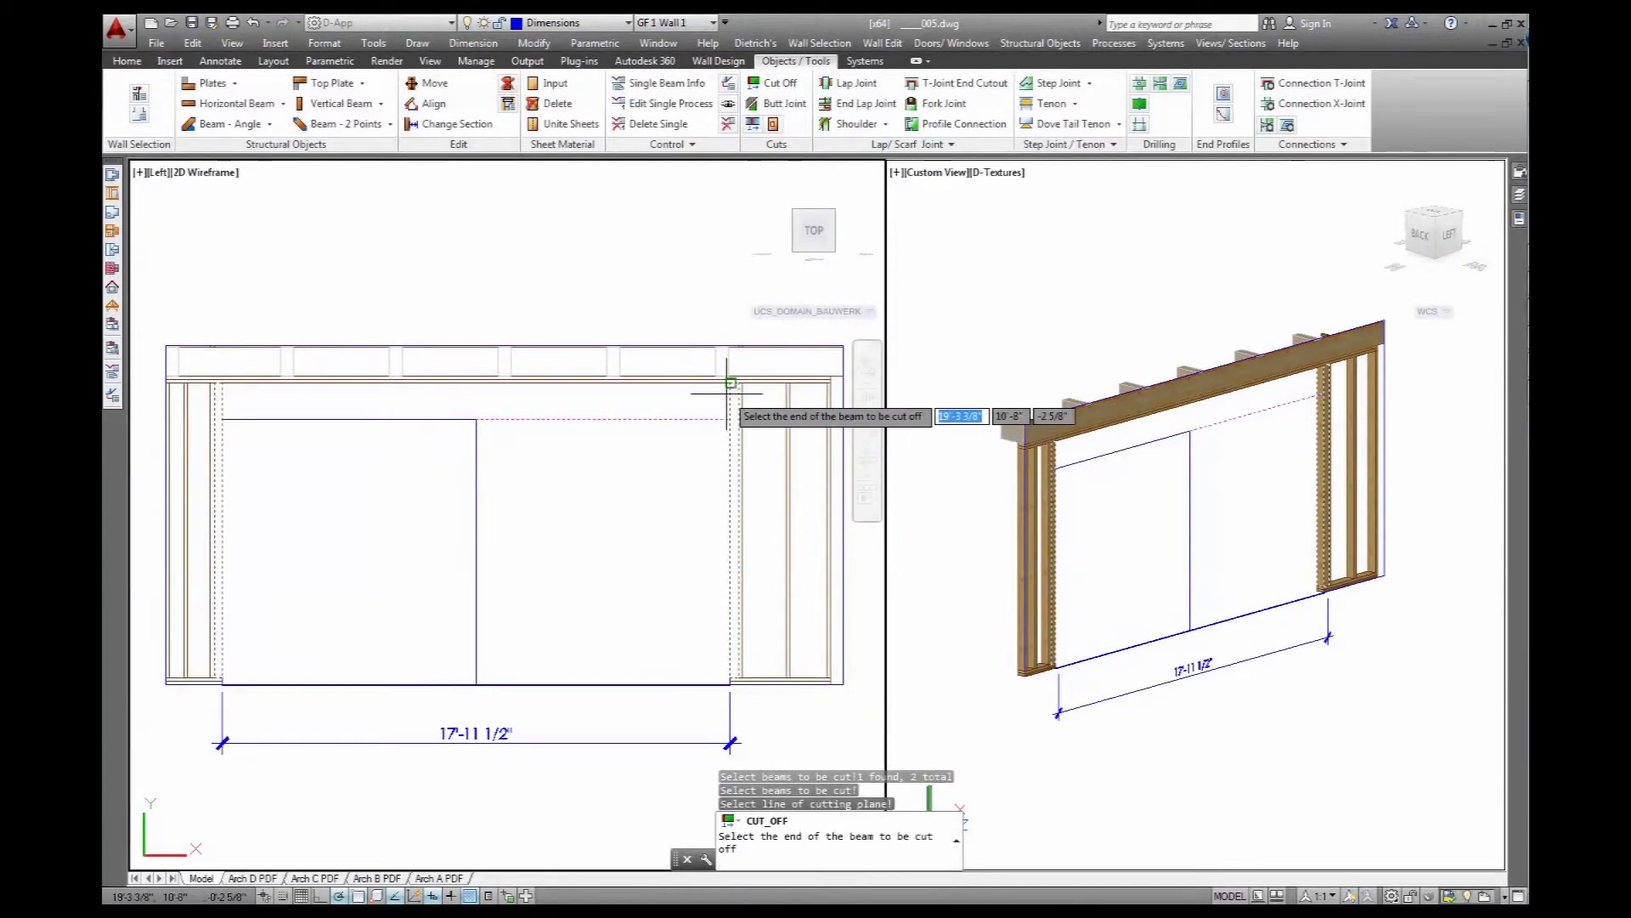
left_click(727, 392)
left_click(705, 511)
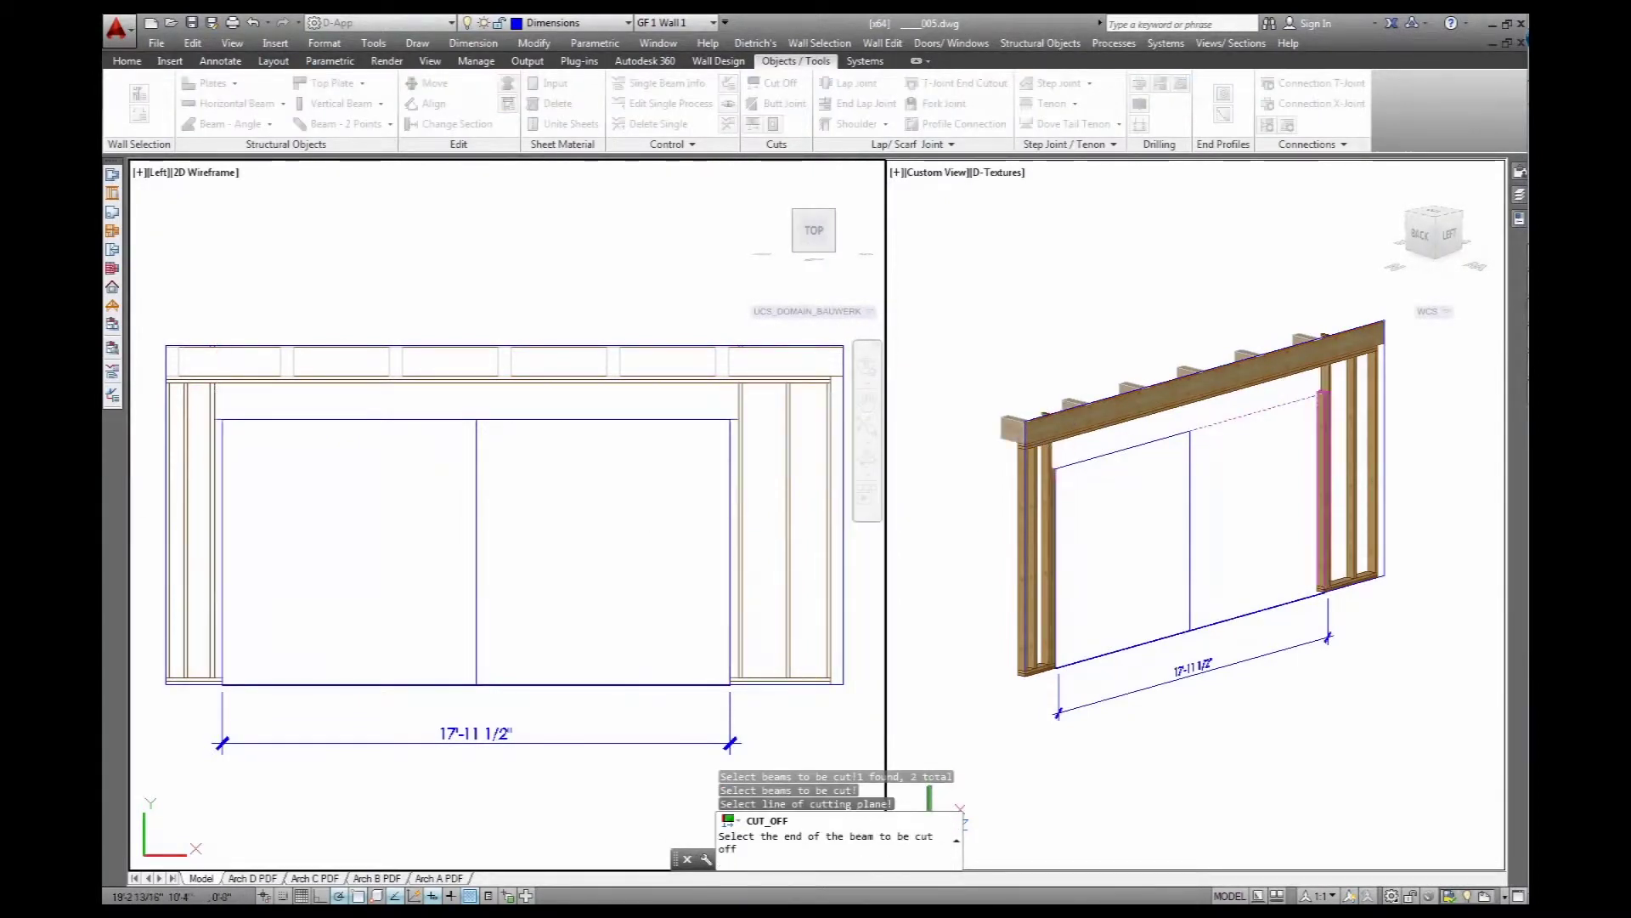
right_click(601, 572)
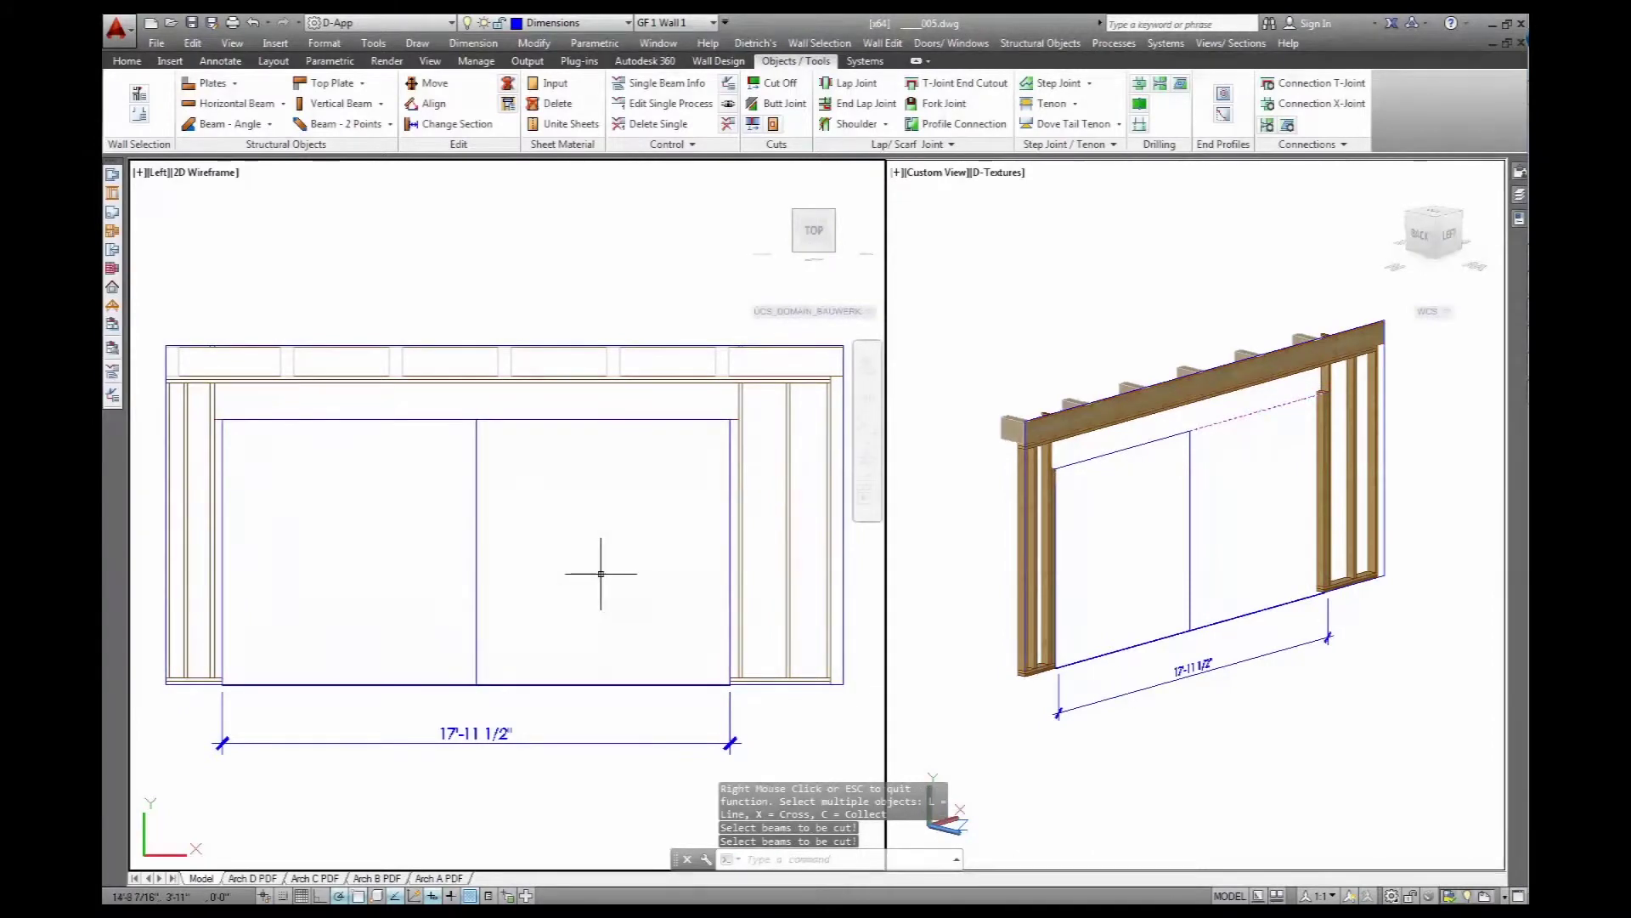
left_click(253, 106)
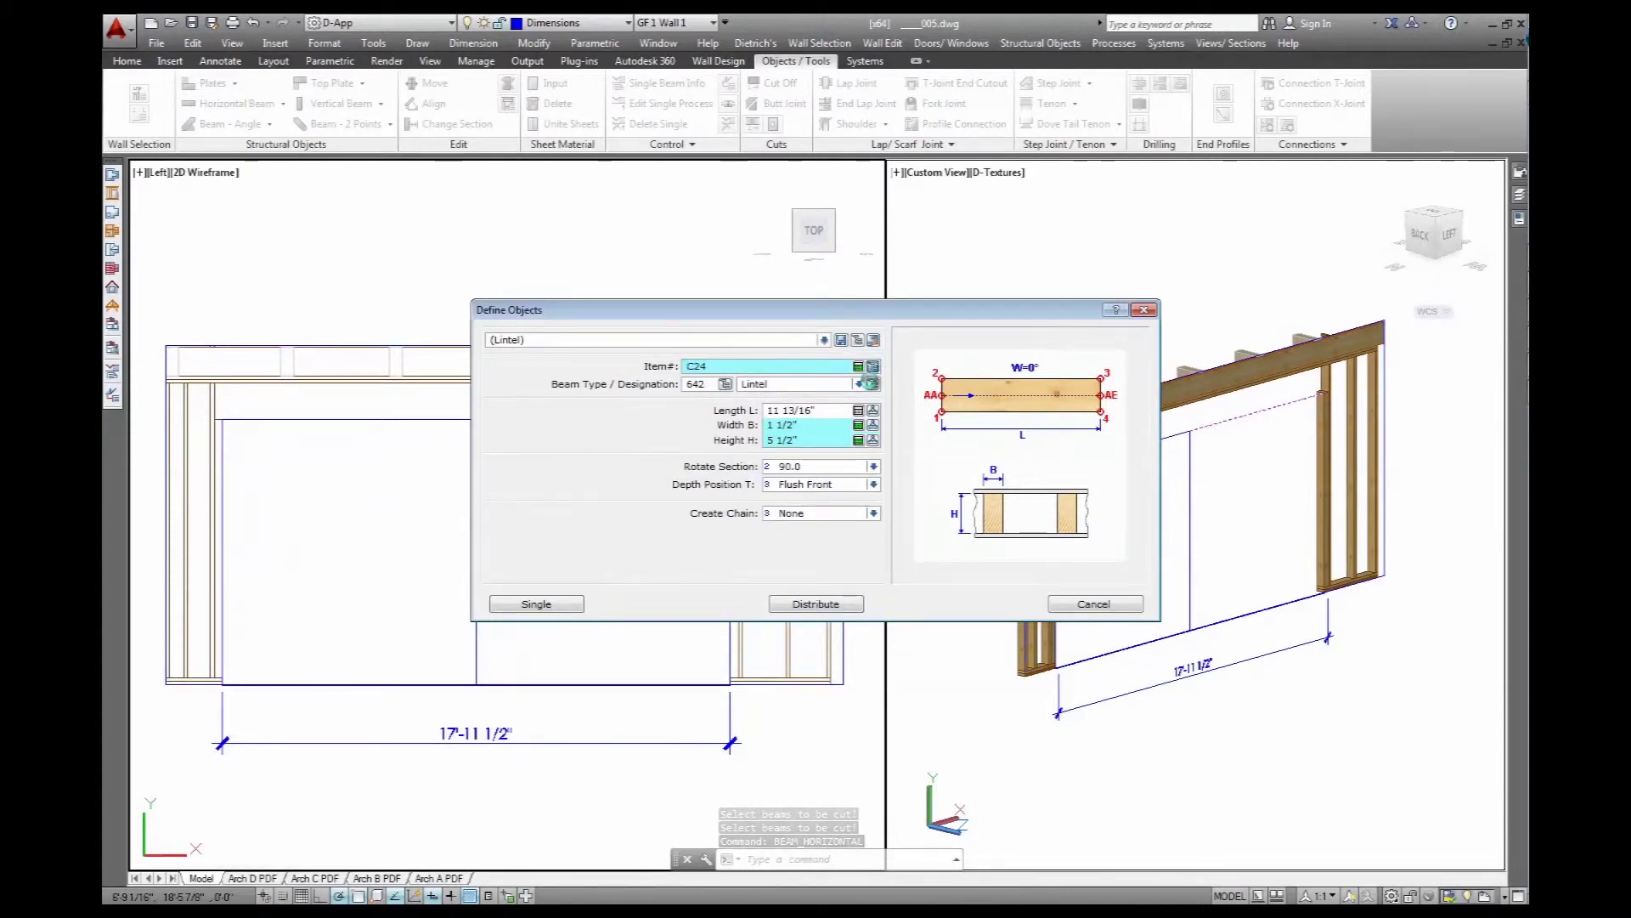
Browse the Material Dbase, previewing the W 18x65 and W 8x21 steel profiles
left_click(868, 383)
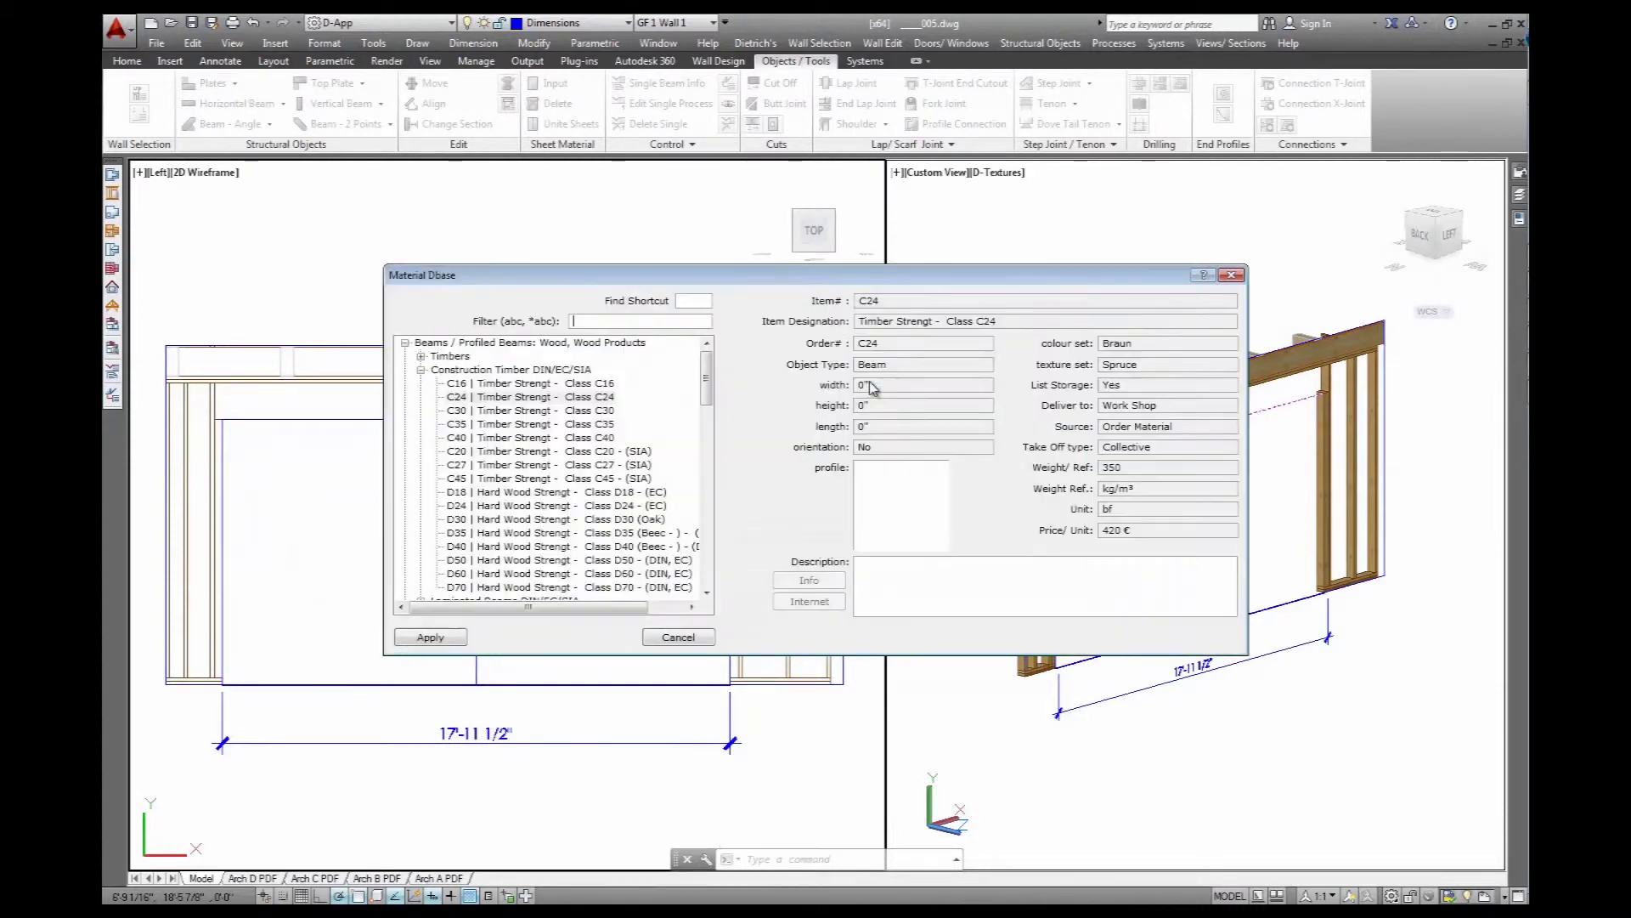
left_click(406, 342)
scroll(414, 546, "down", 3)
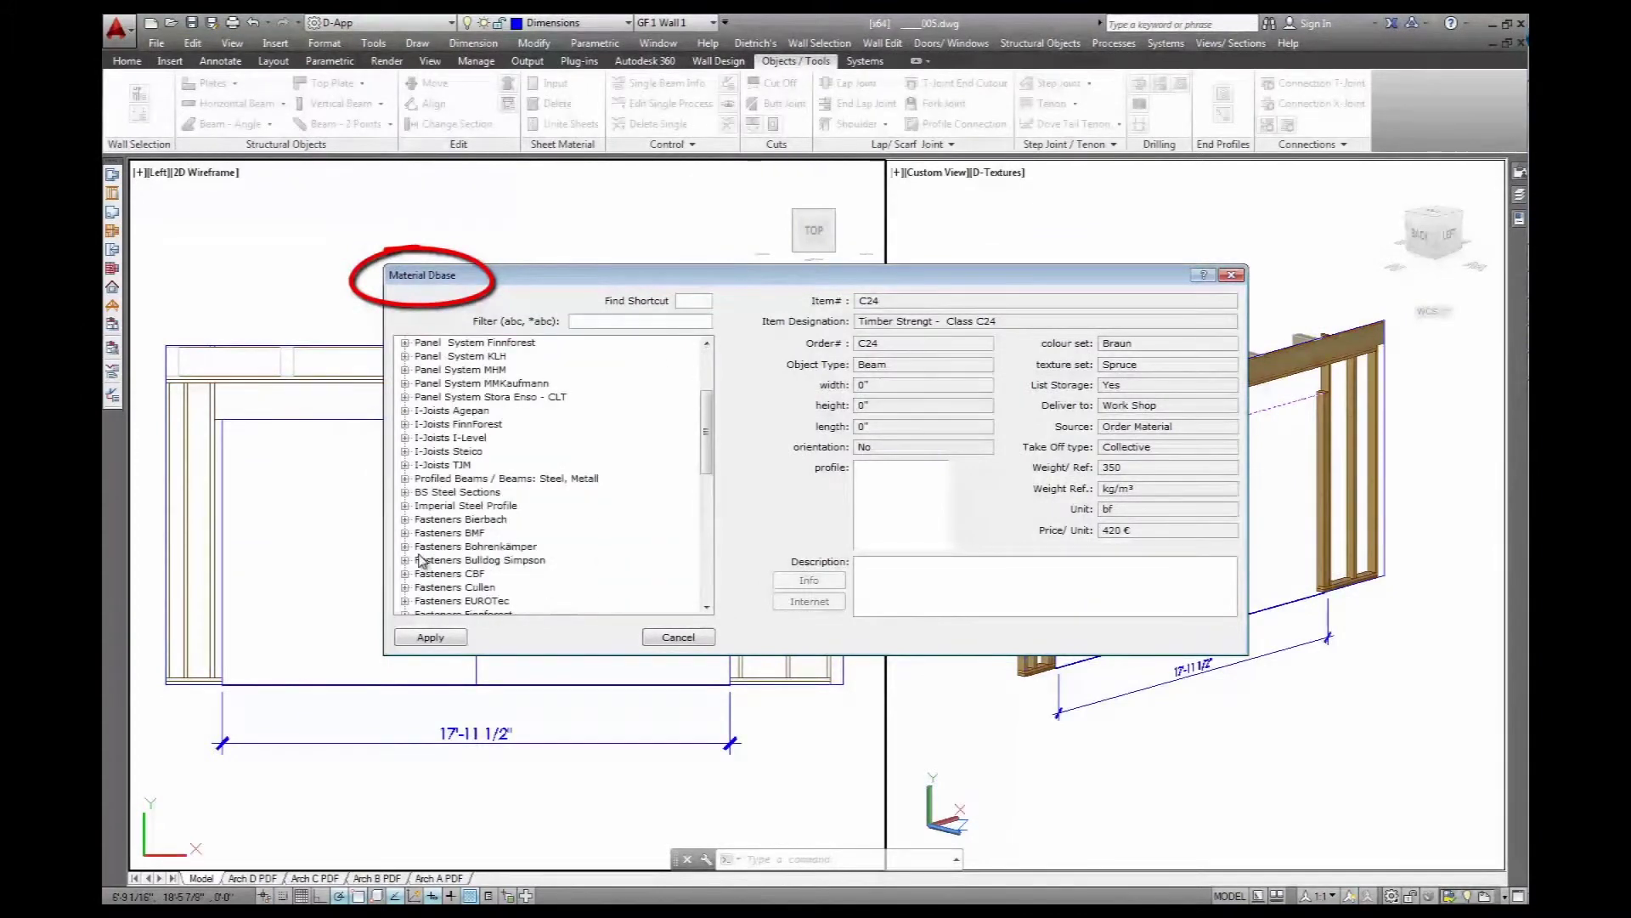
left_click(405, 505)
scroll(457, 529, "down", 3)
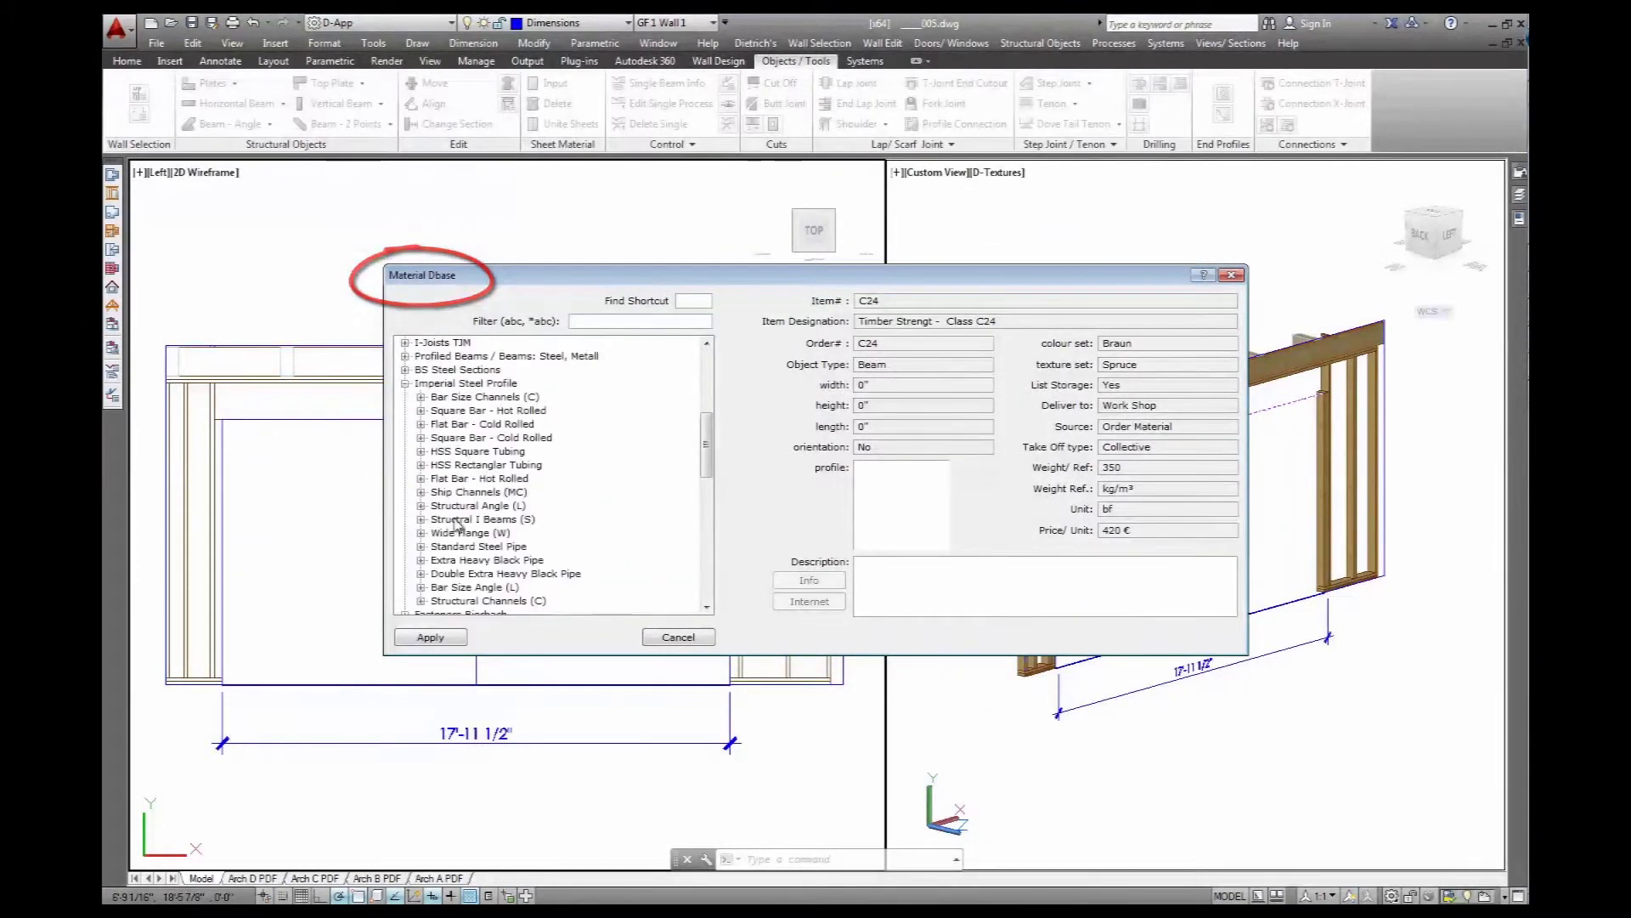
left_click(421, 533)
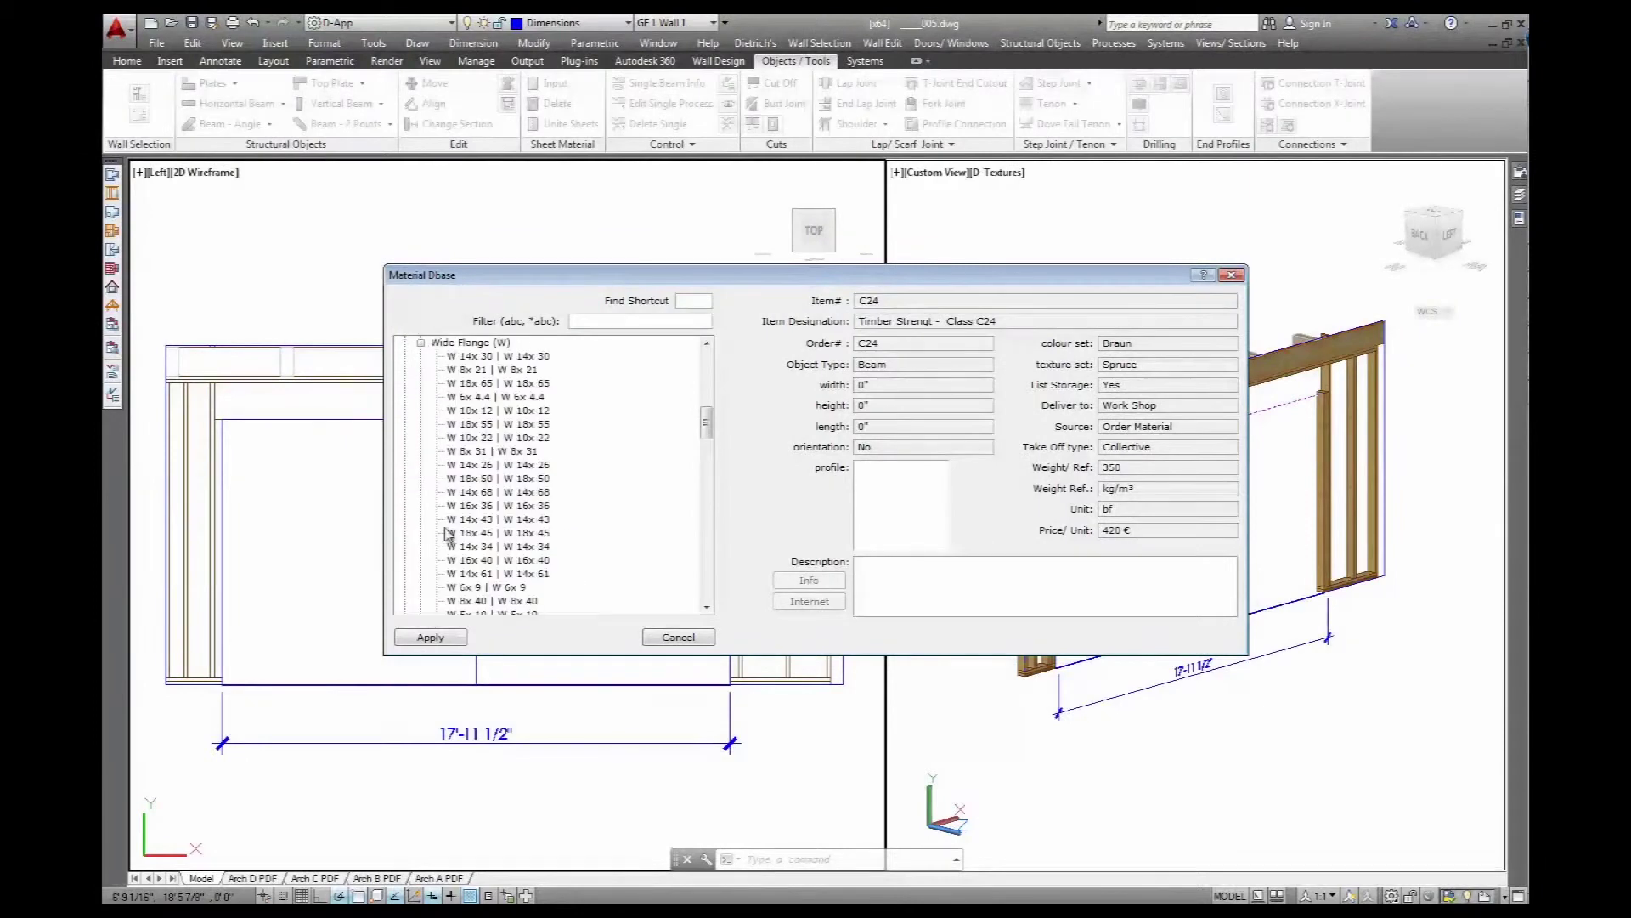
left_click(487, 384)
left_click(482, 370)
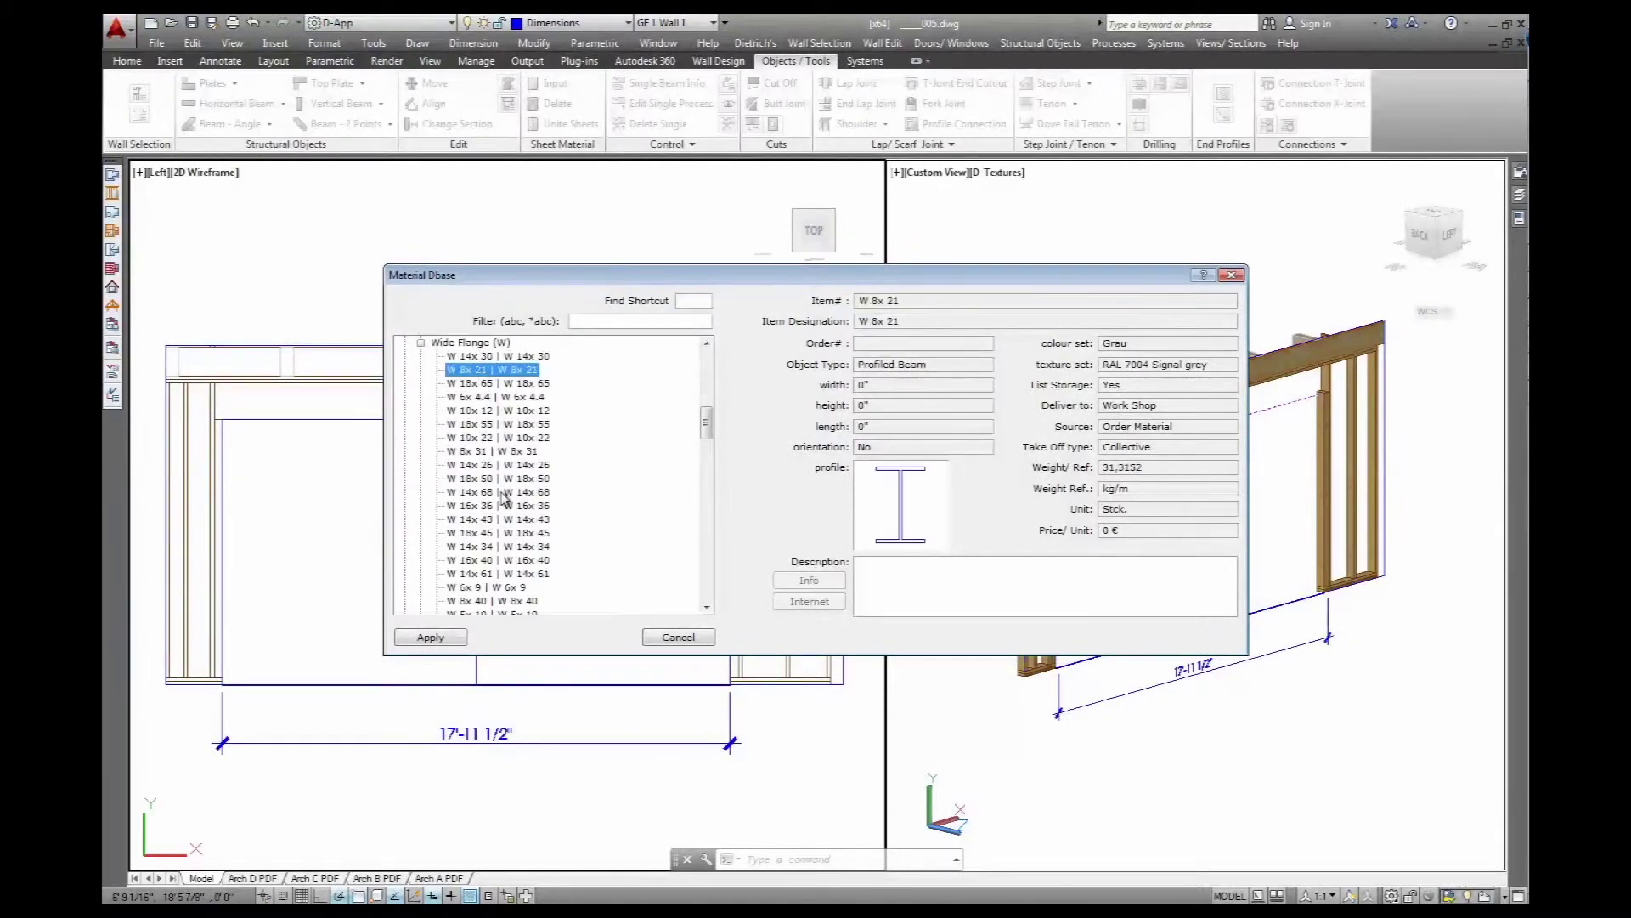
scroll(587, 464, "up", 5)
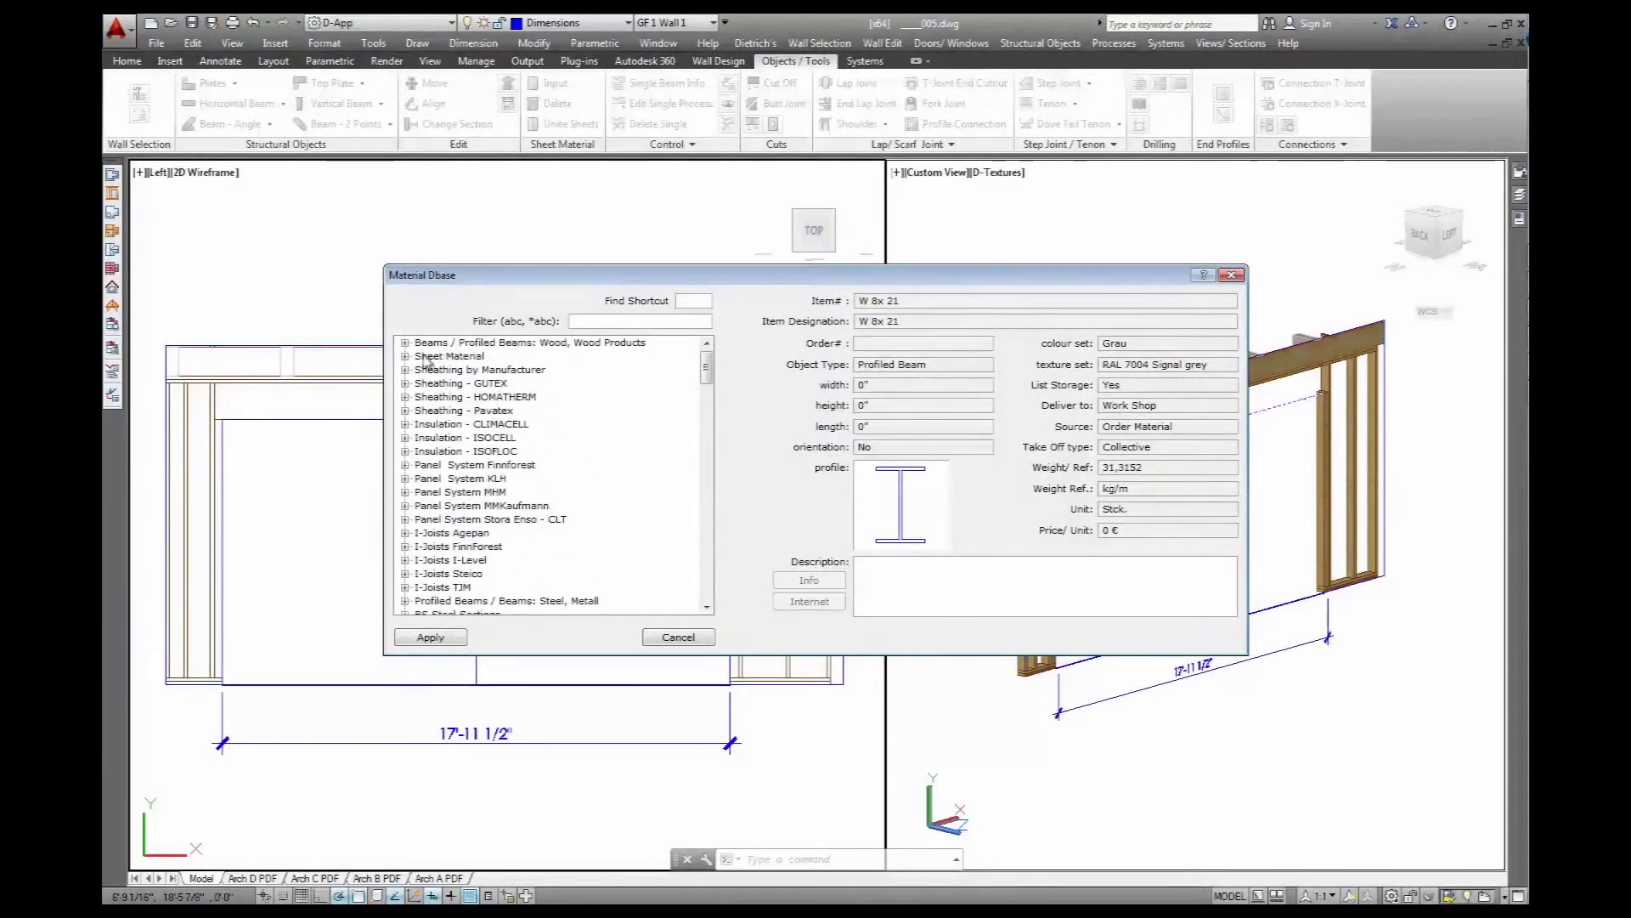
Select GL24c from Laminated Beams and apply it as the lintel material
left_click(405, 343)
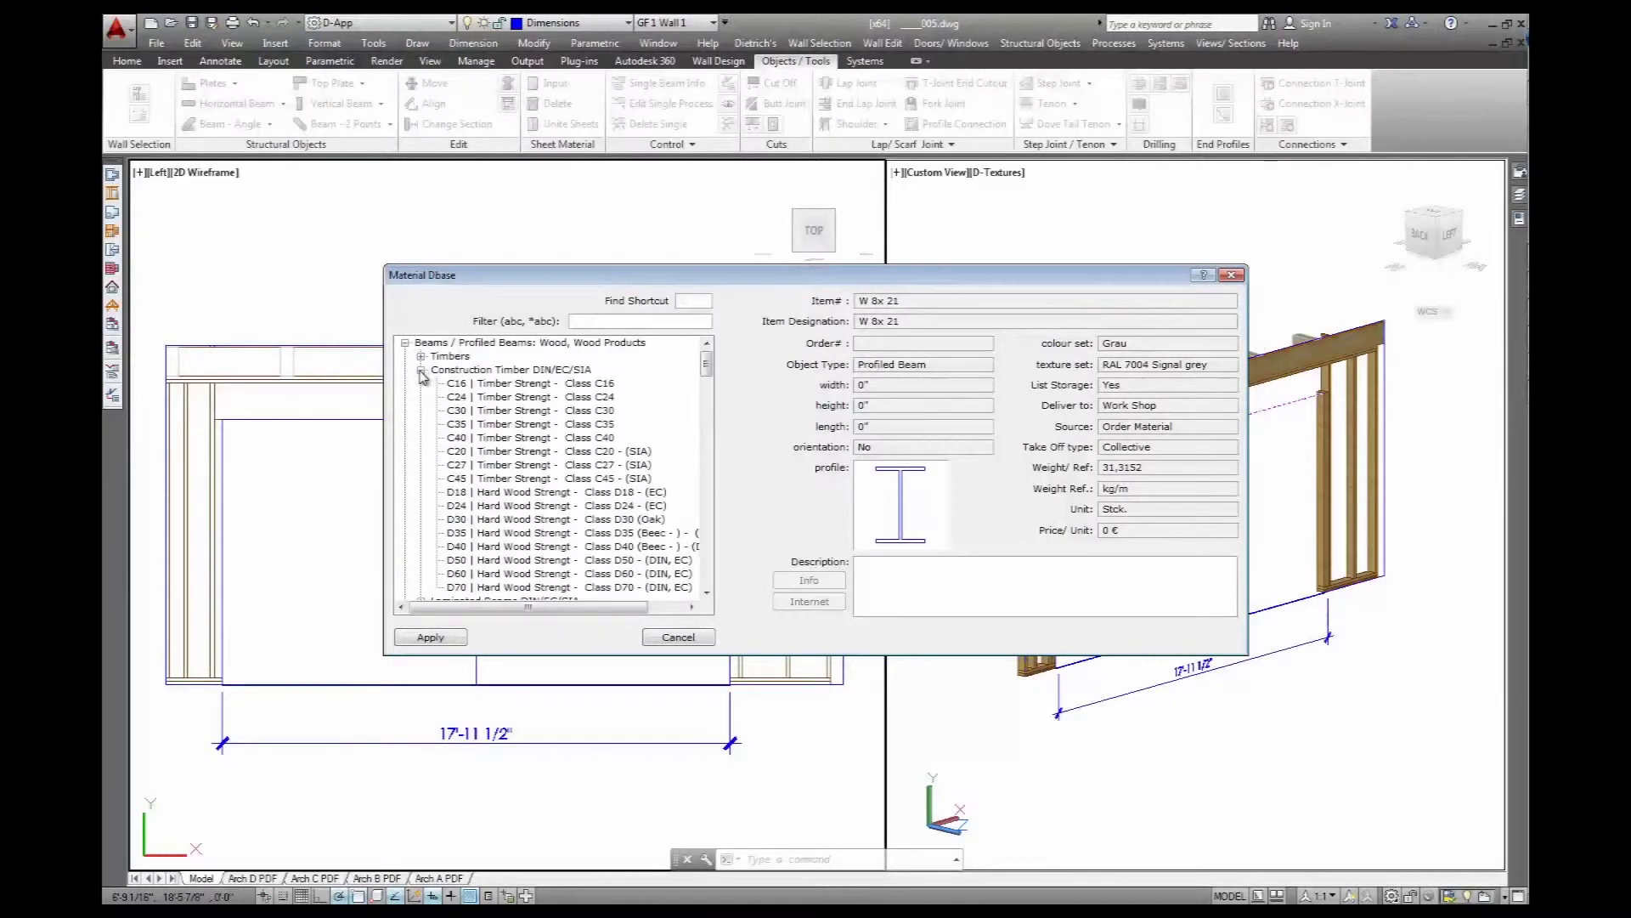
left_click(421, 370)
left_click(421, 384)
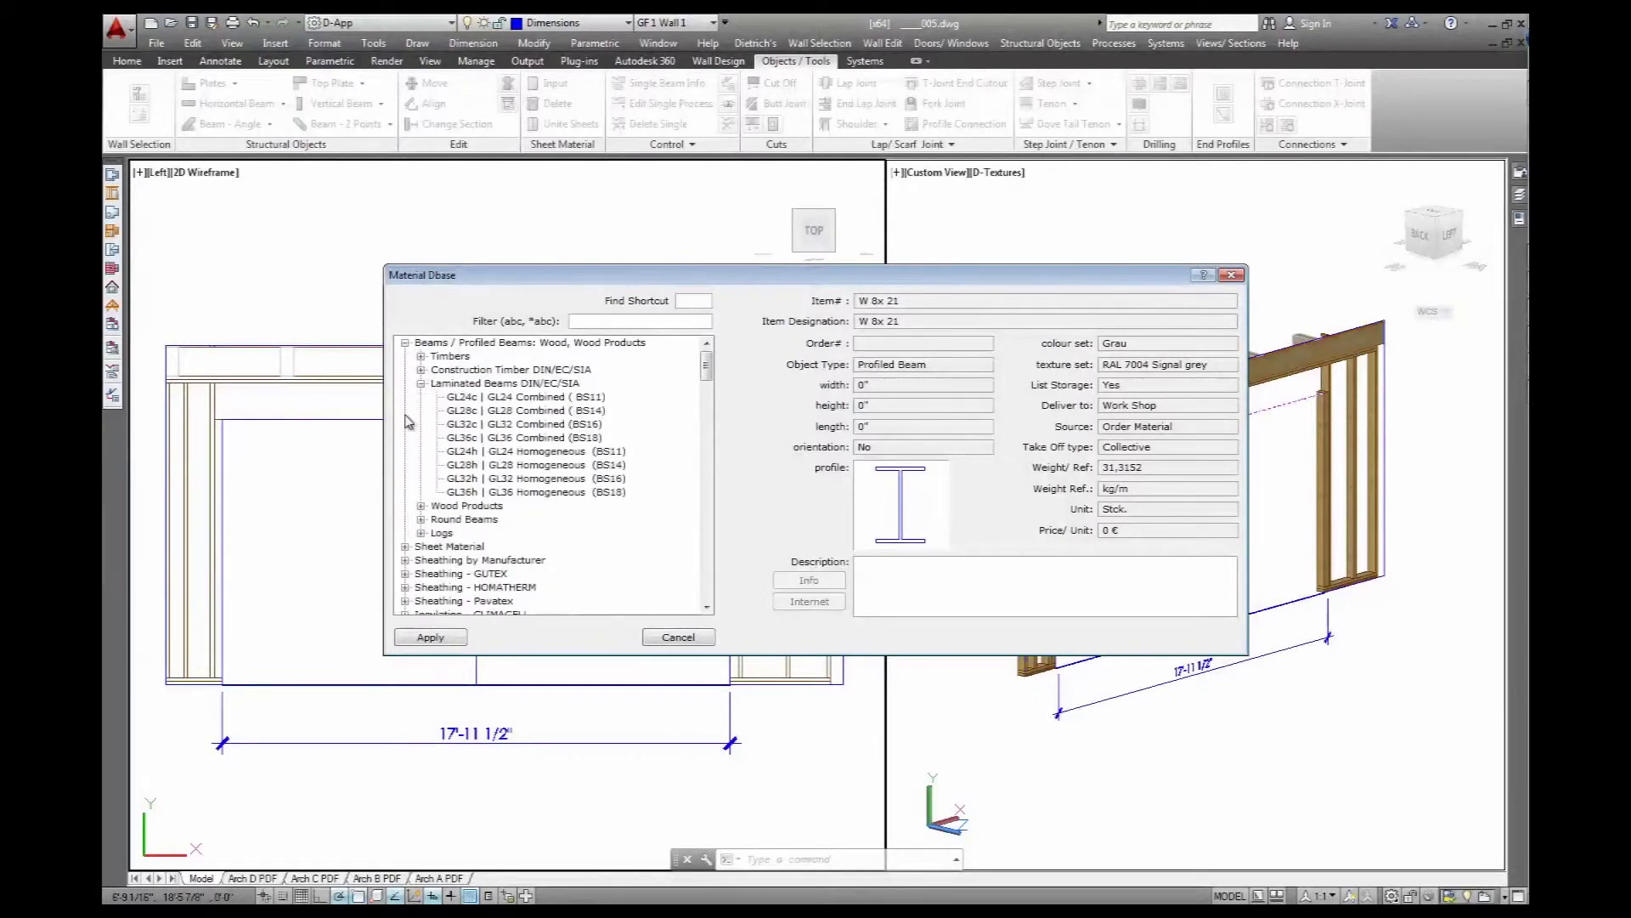
left_click(473, 399)
left_click(432, 638)
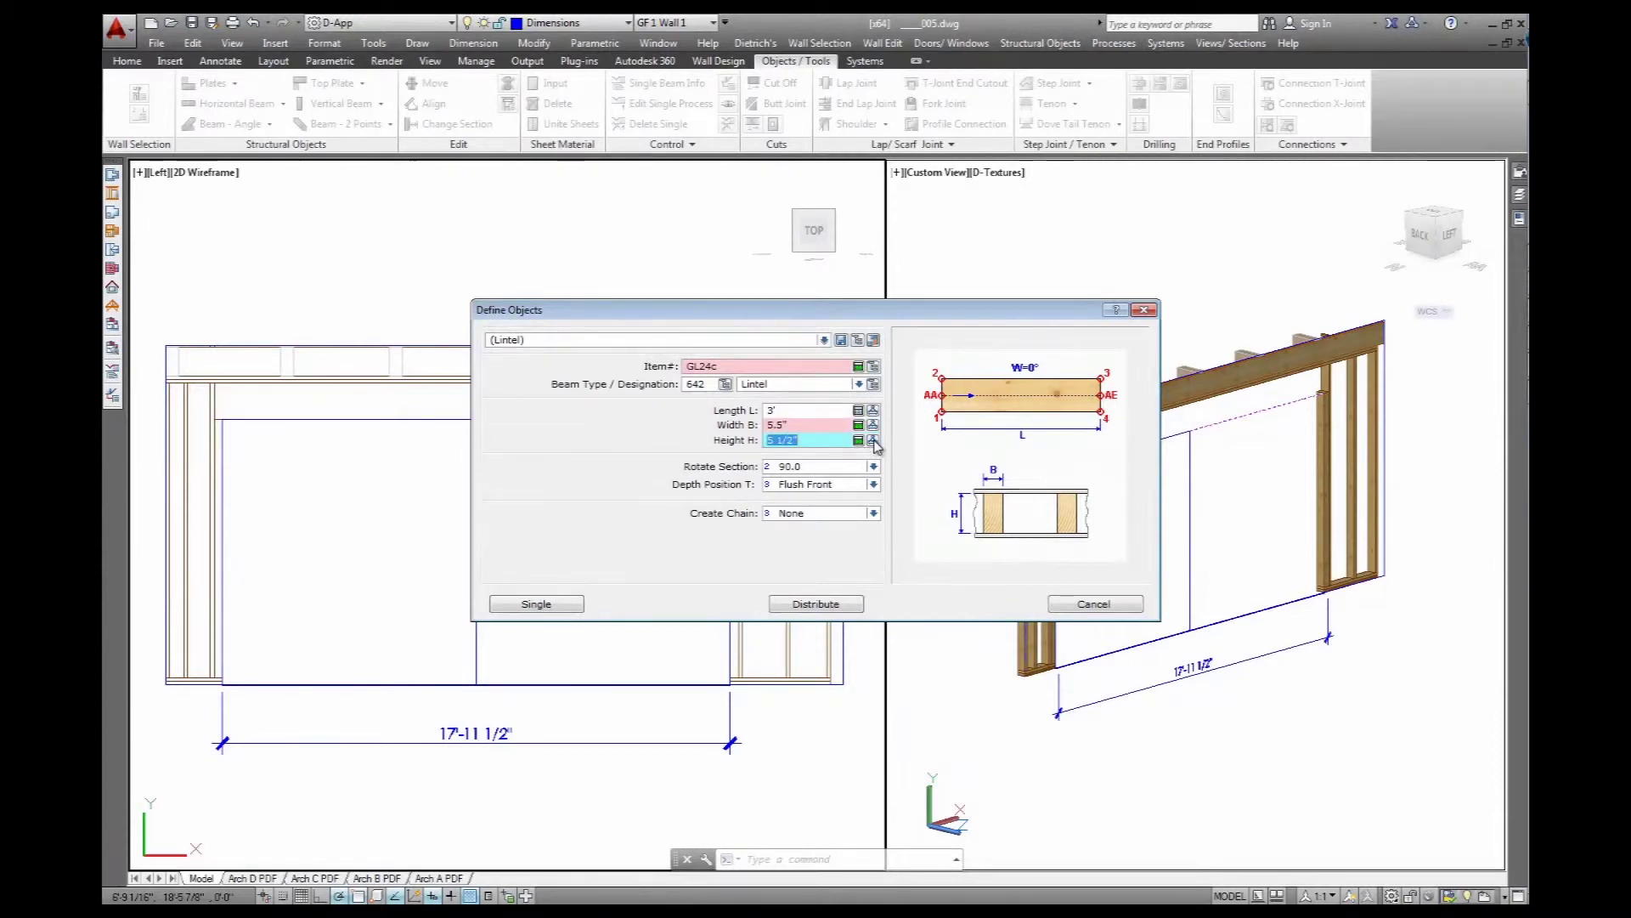
Measure 1'-3 5/8" on the stud point-to-point and copy it into the lintel Height
left_click(873, 440)
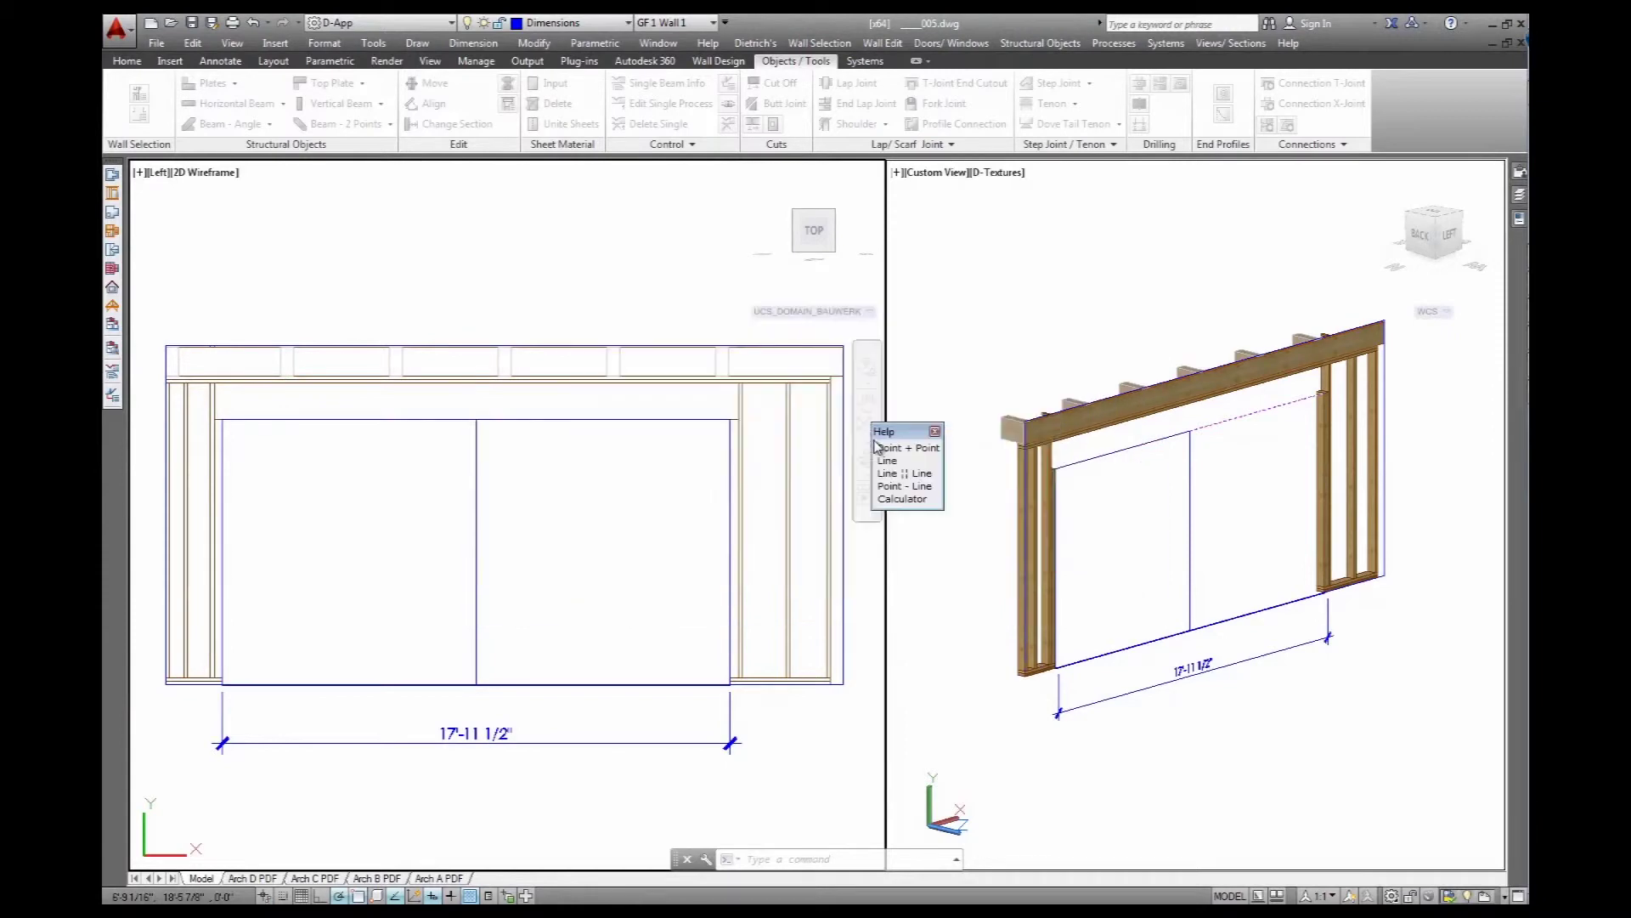
left_click(908, 447)
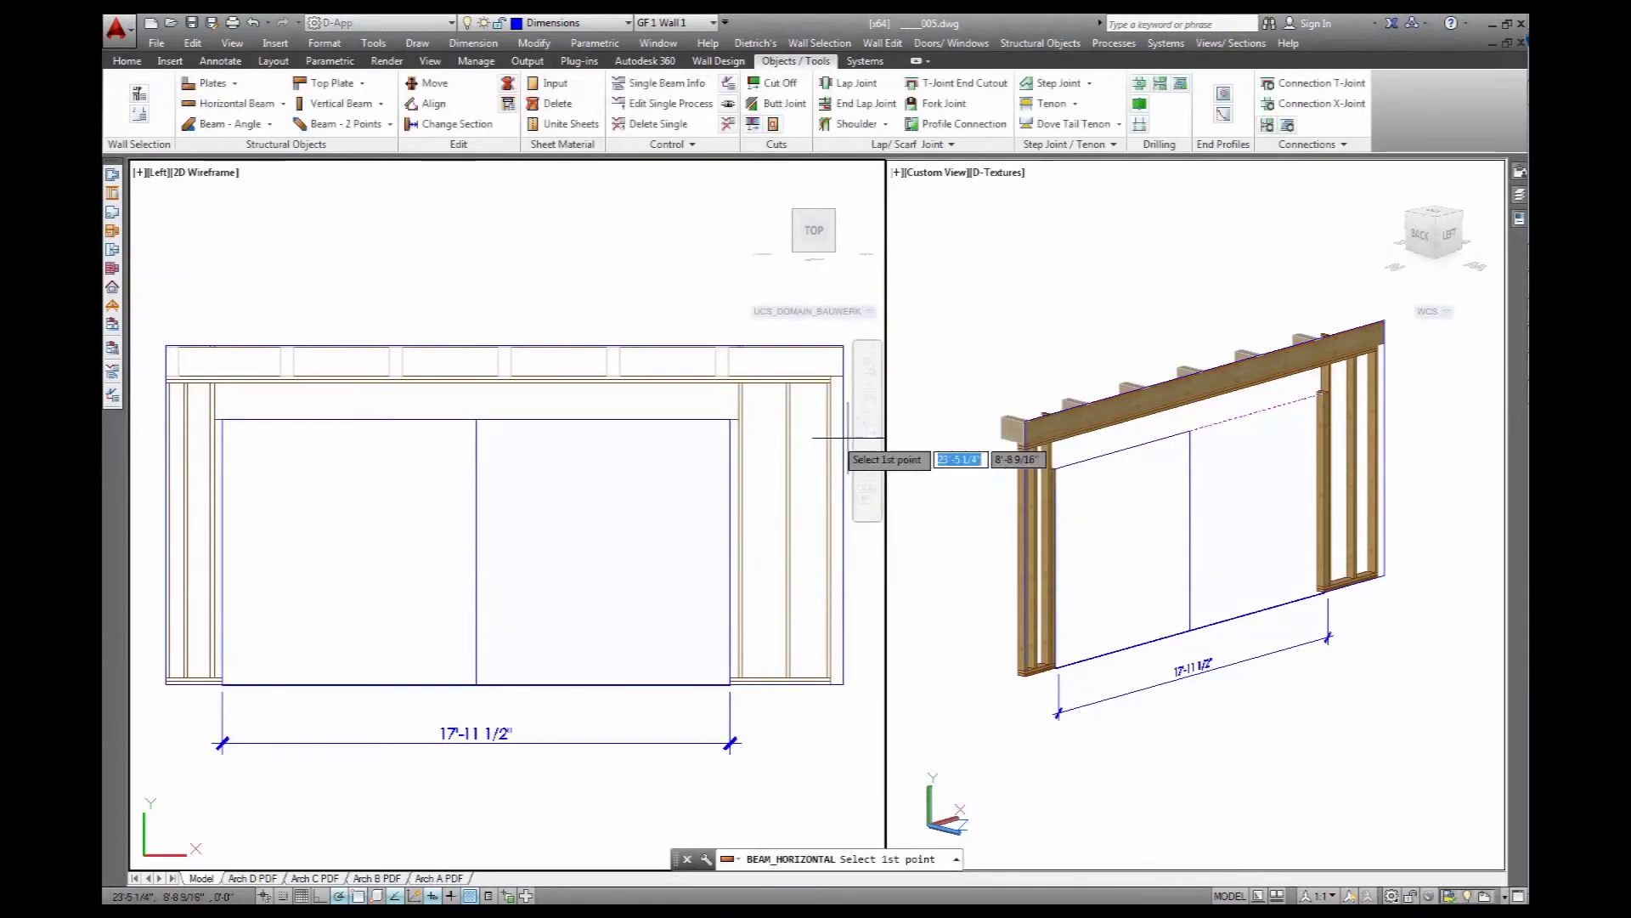
left_click(214, 418)
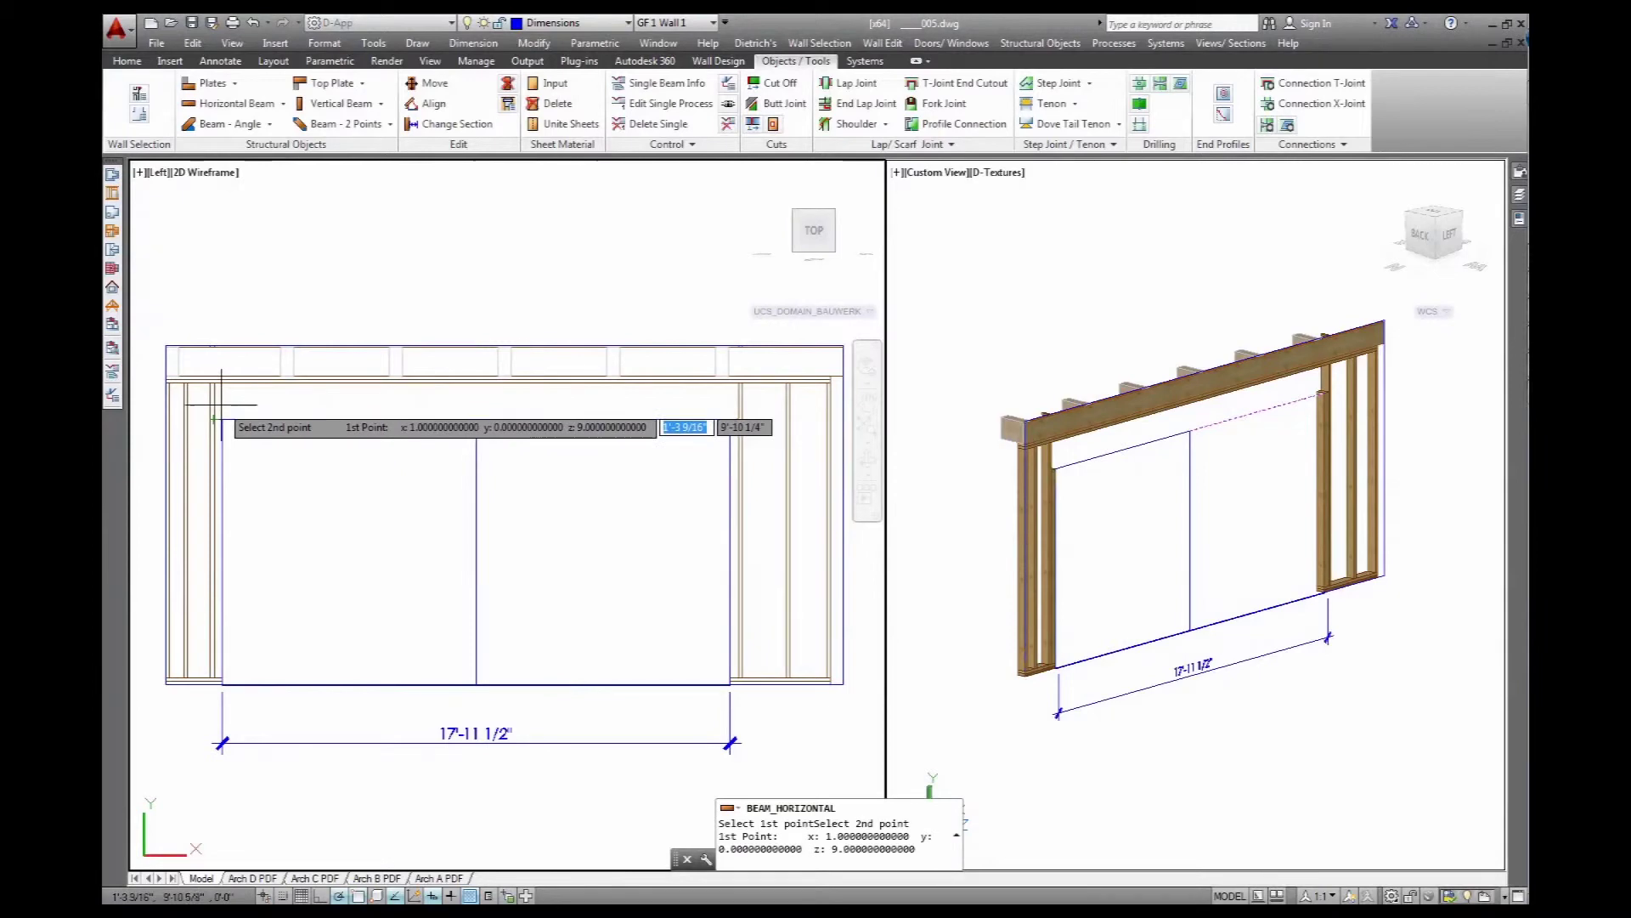
left_click(217, 391)
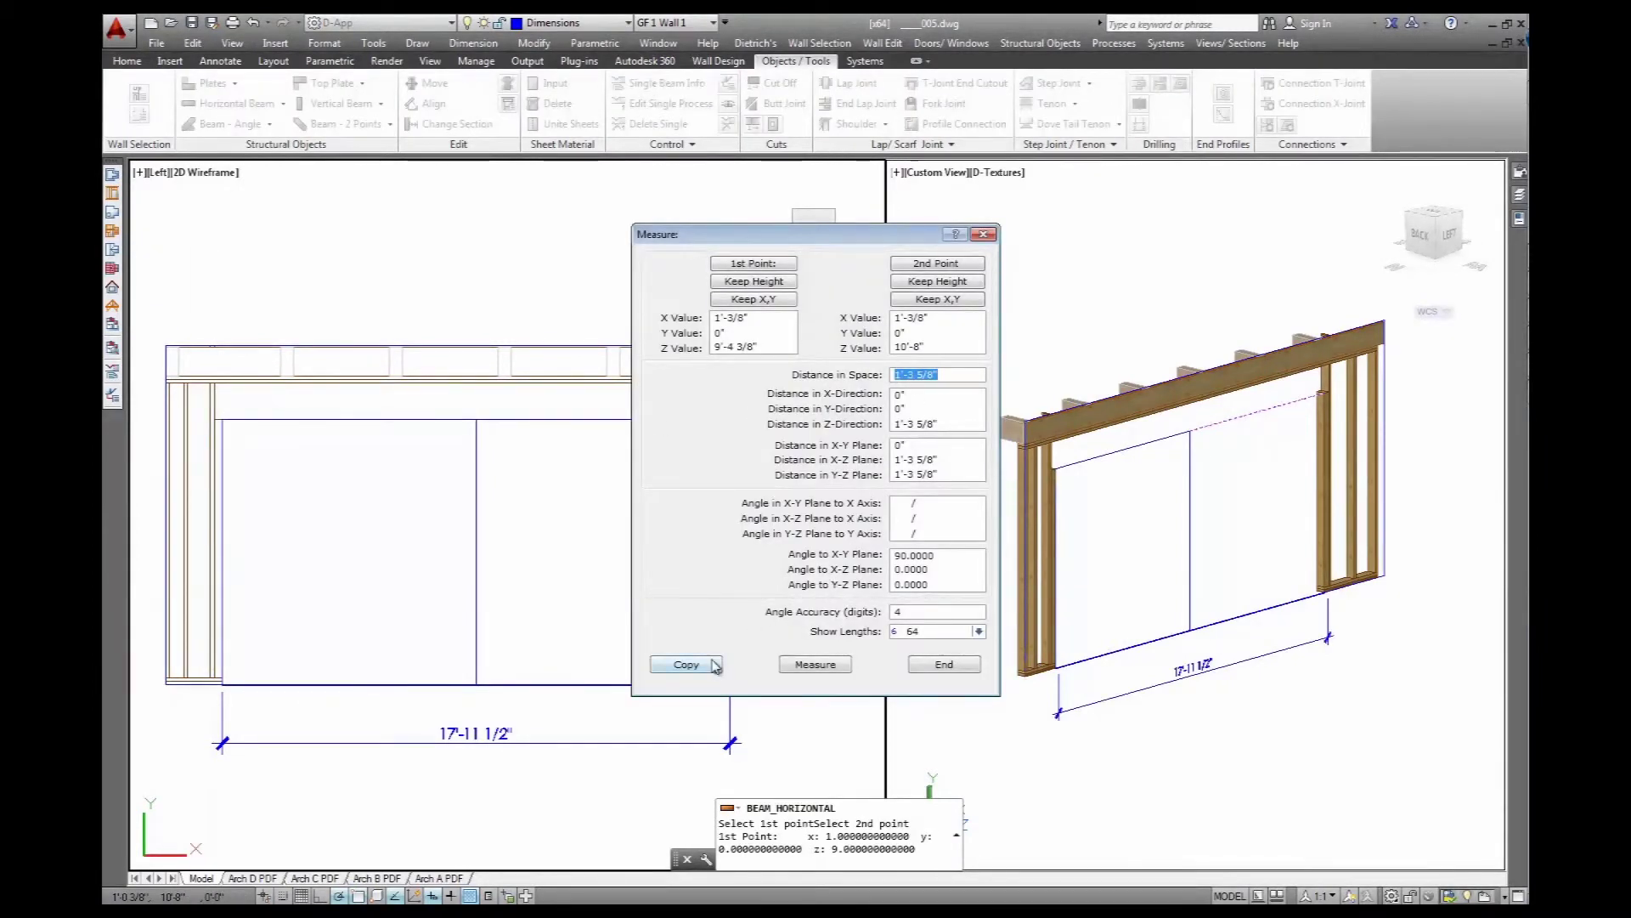
left_click(686, 664)
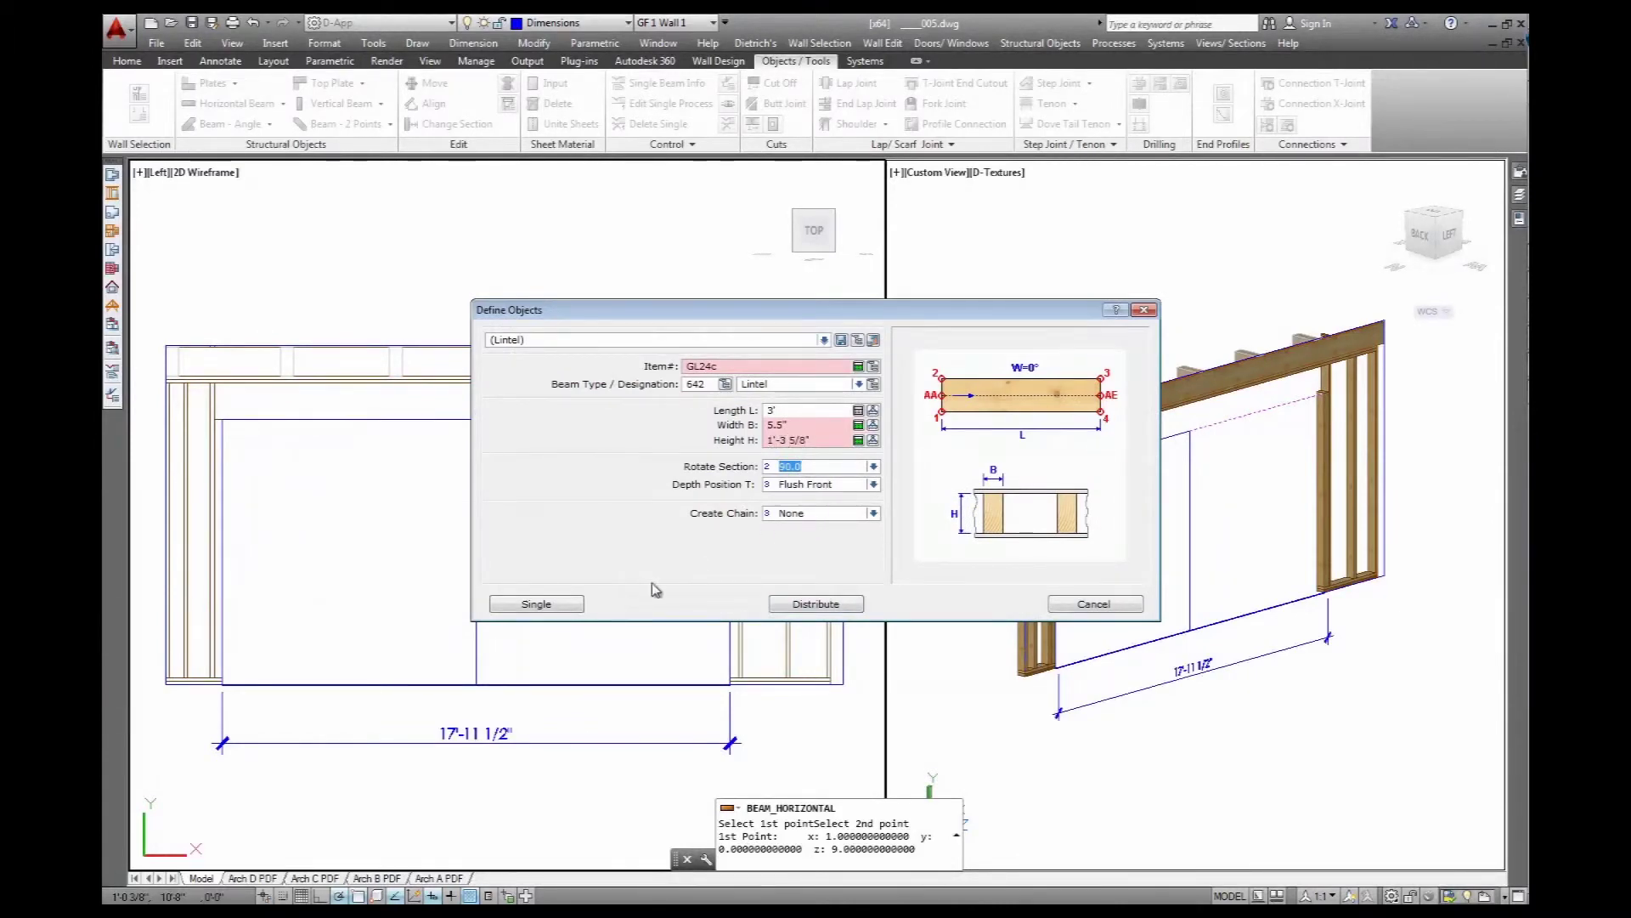
Place a single GL24c header from the opening's upper-left corner and accept it
left_click(536, 605)
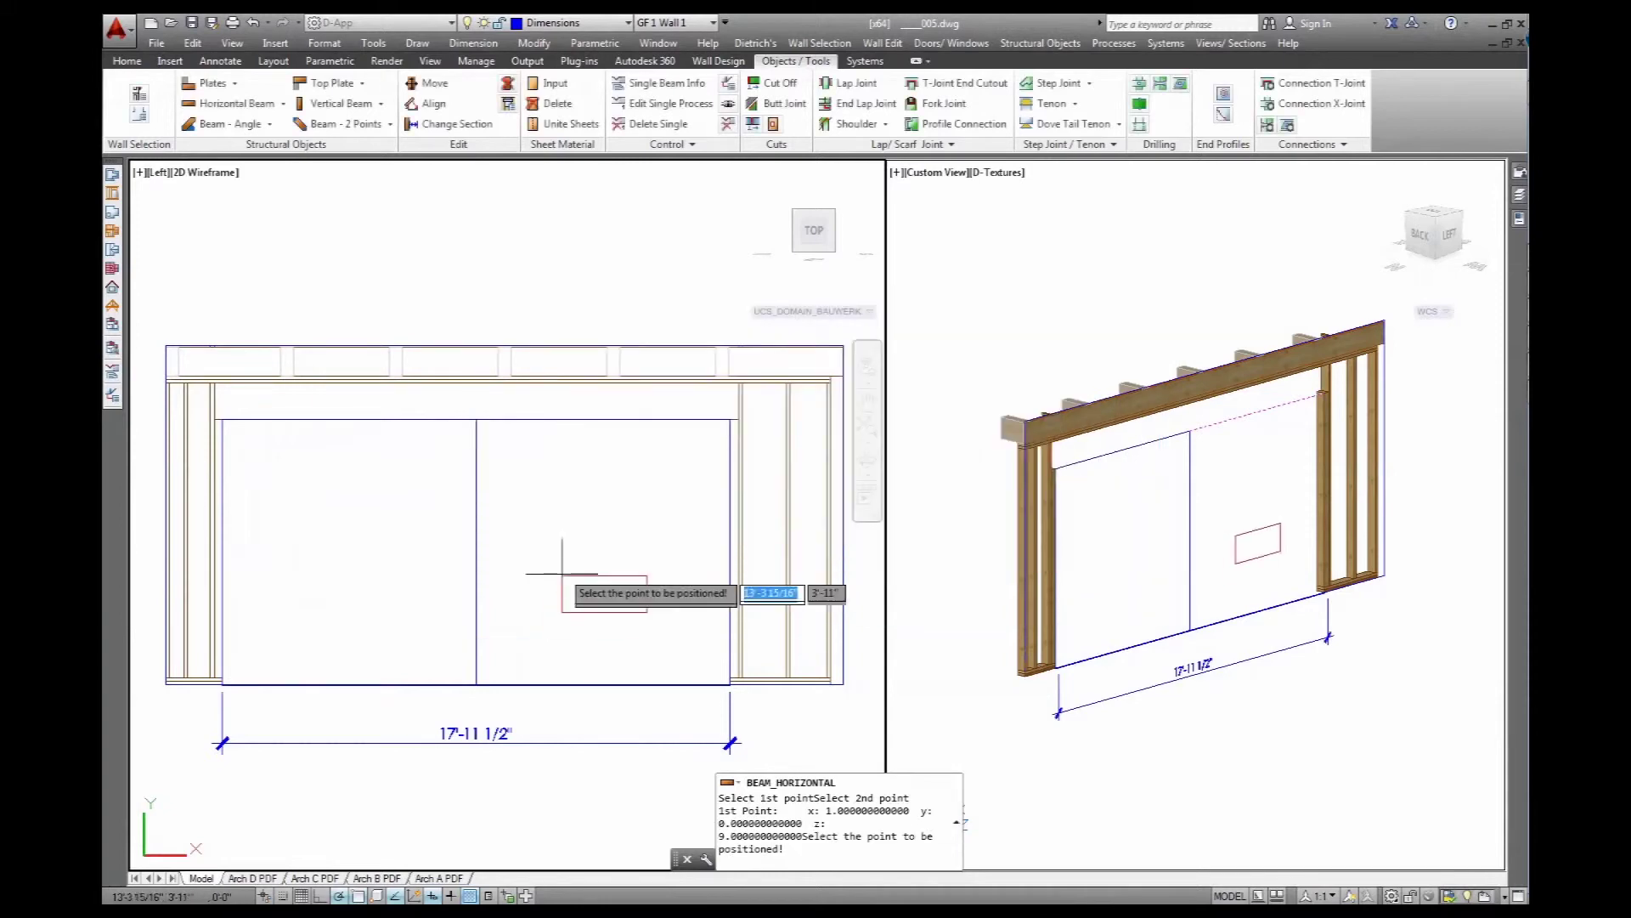
left_click(219, 388)
right_click(317, 491)
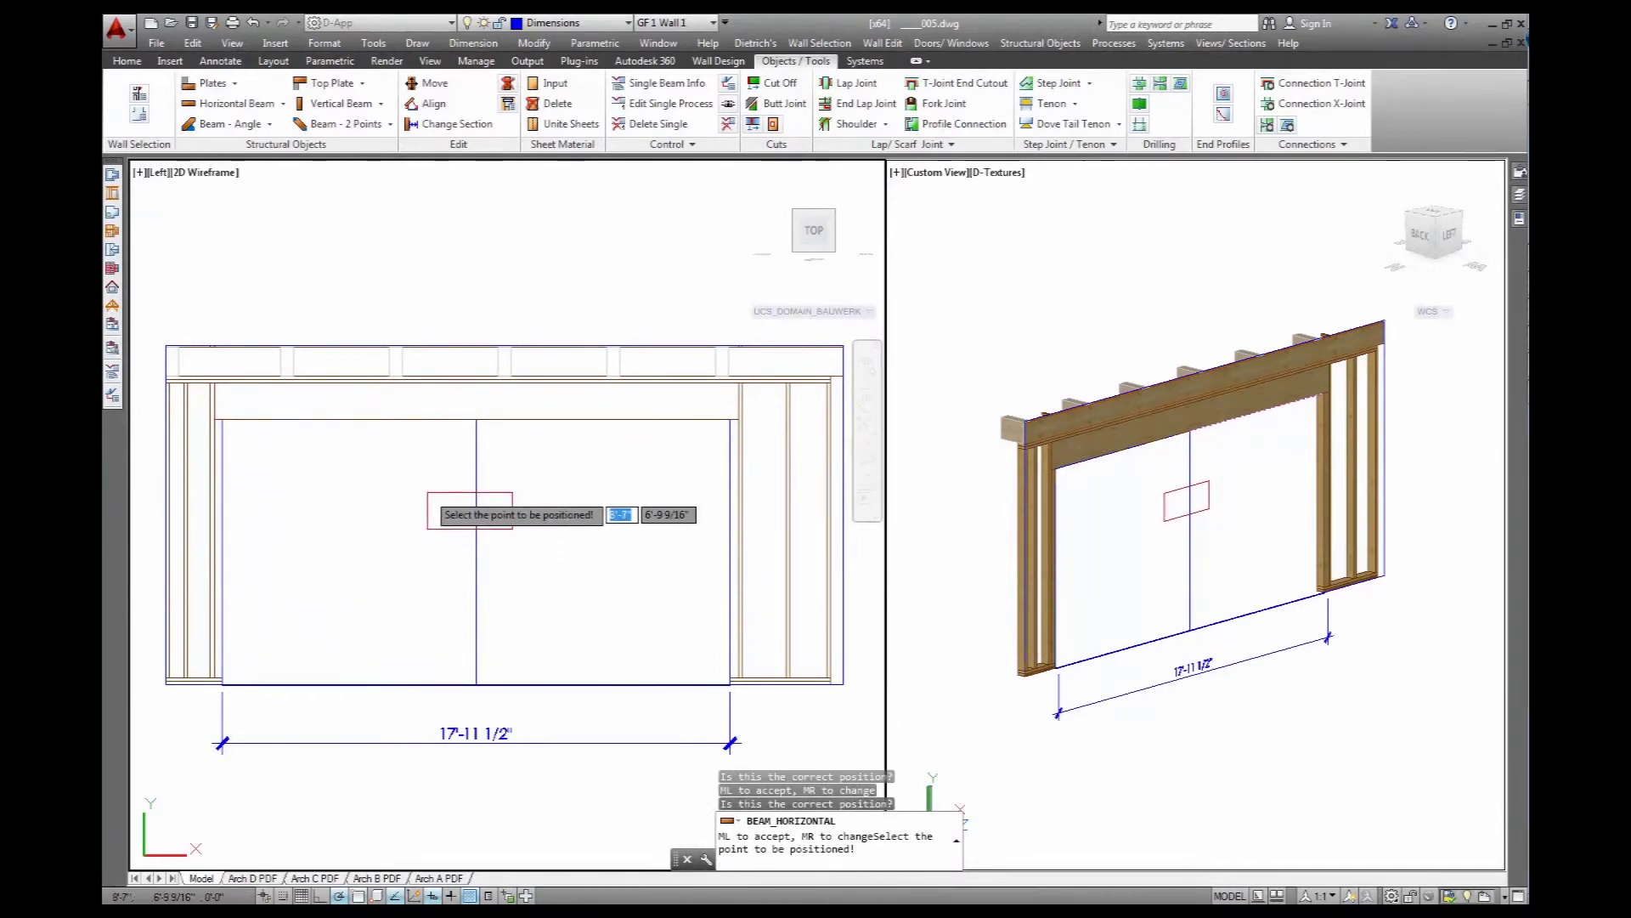
left_click(469, 510)
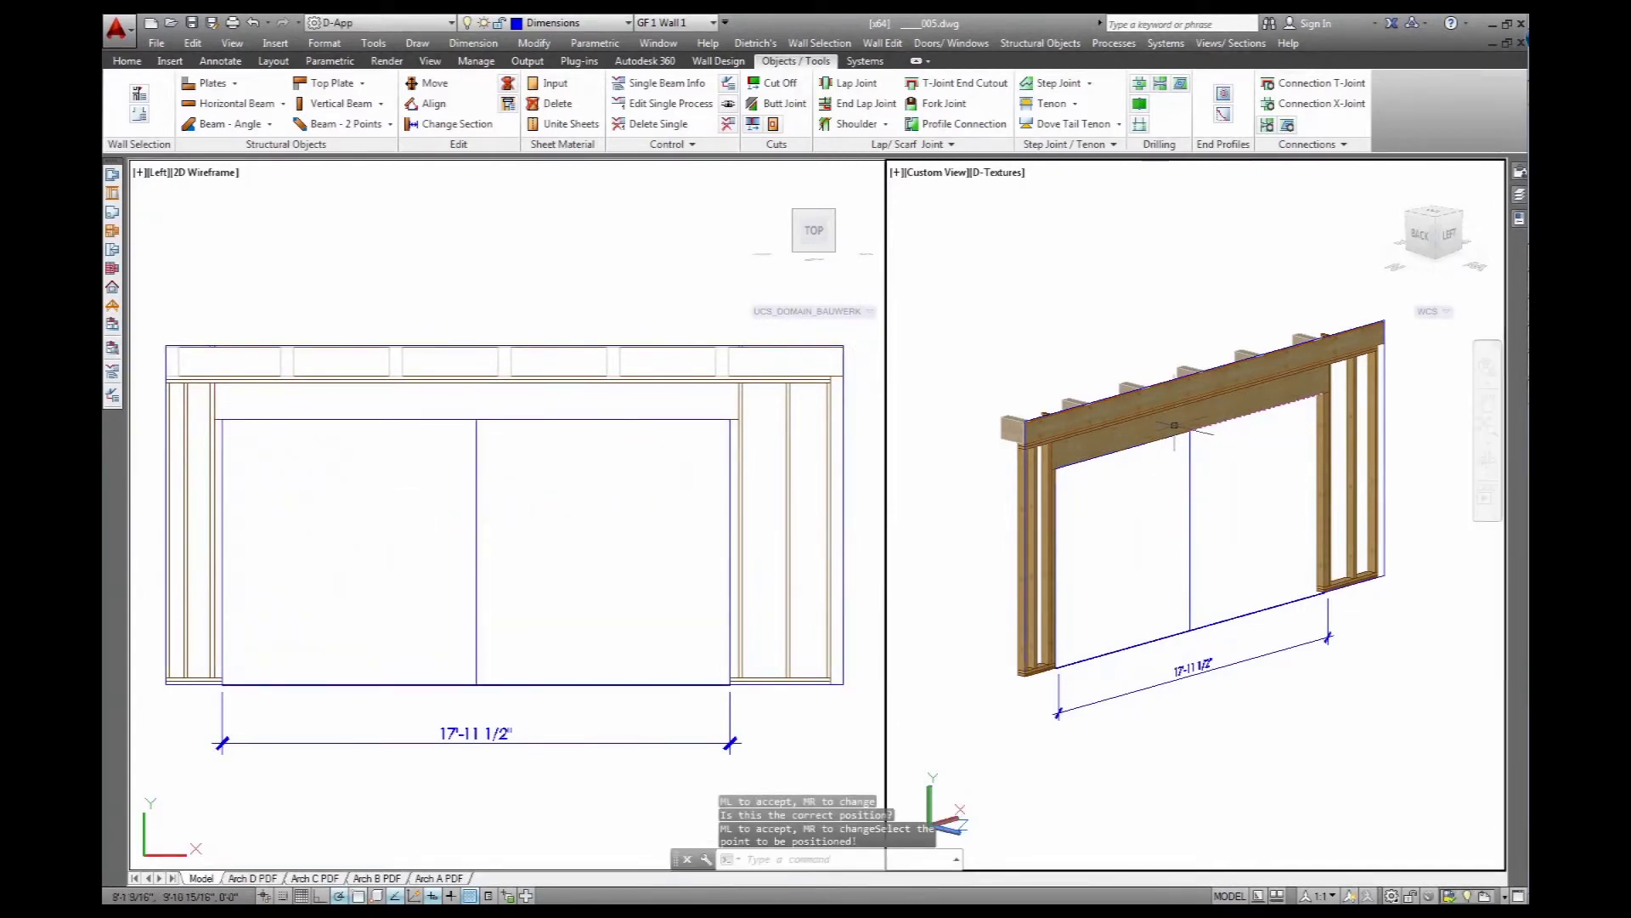
scroll(1175, 423, "up", 8)
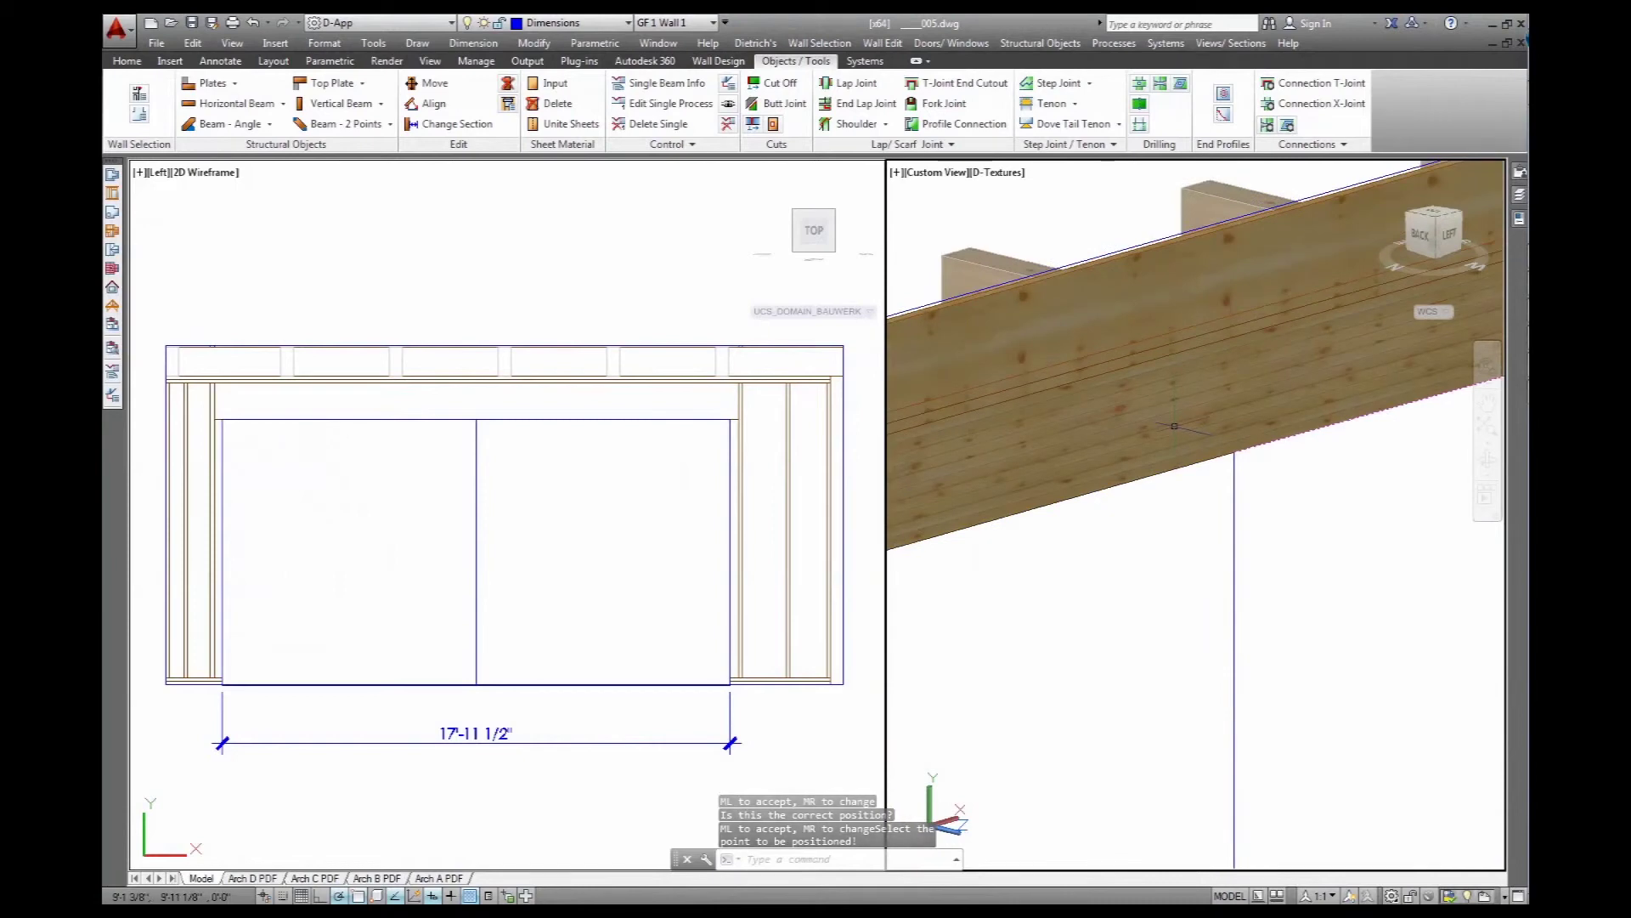
middle_click_drag(1175, 422, 1241, 421, "shift")
scroll(1127, 431, "down", 5)
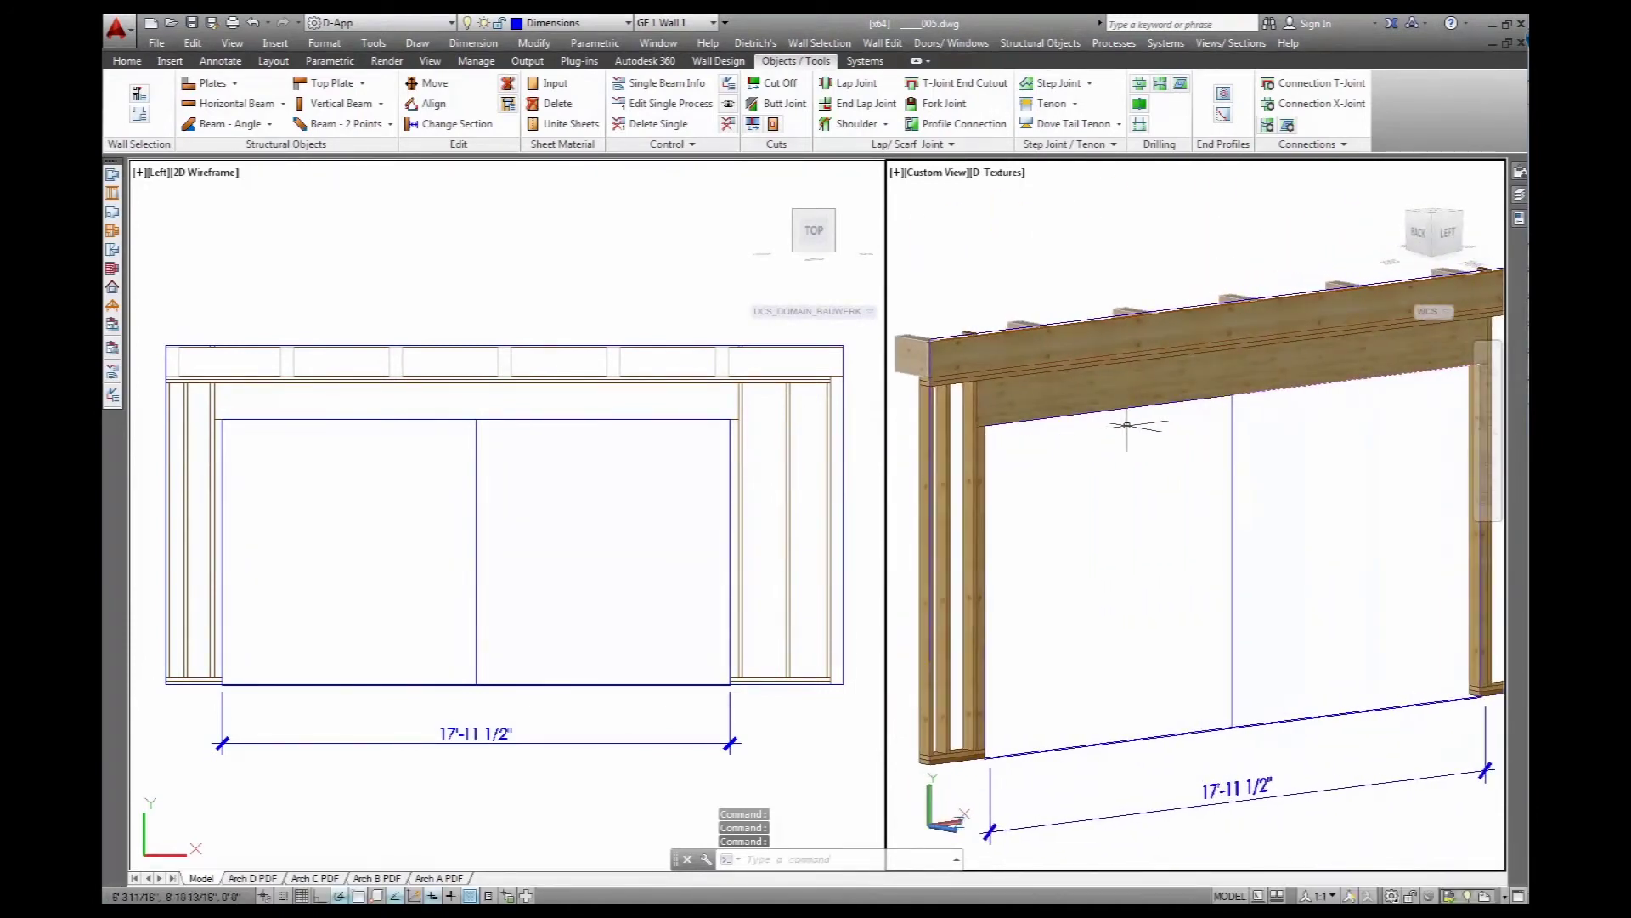
middle_click_drag(1156, 544, 1158, 583)
scroll(1196, 518, "down", 5)
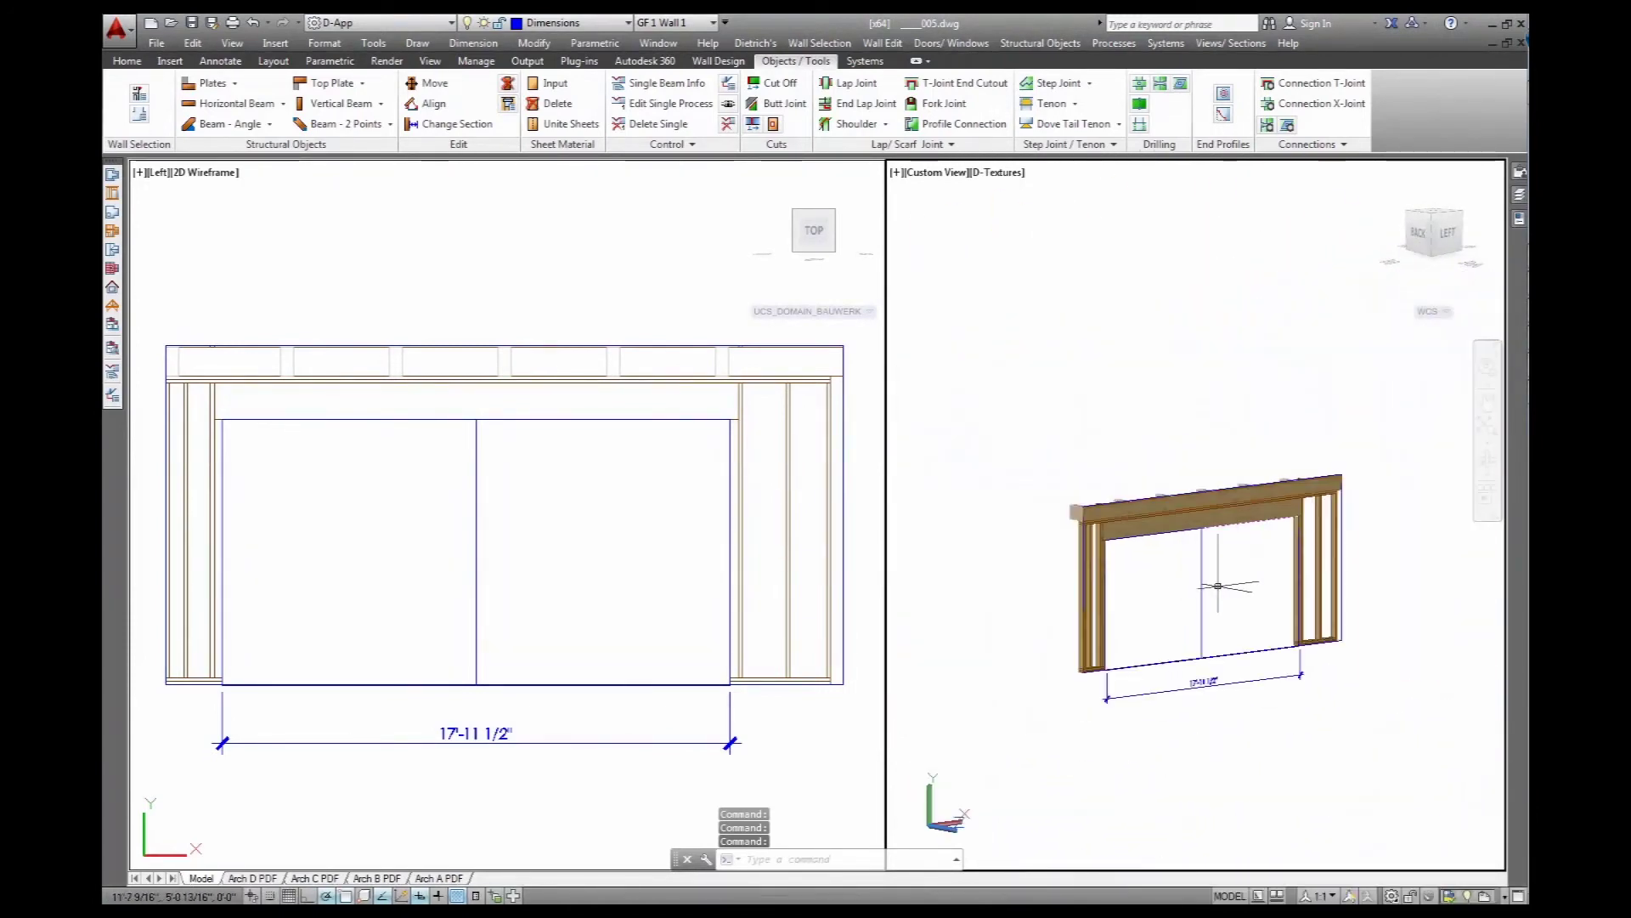
scroll(1197, 519, "up", 4)
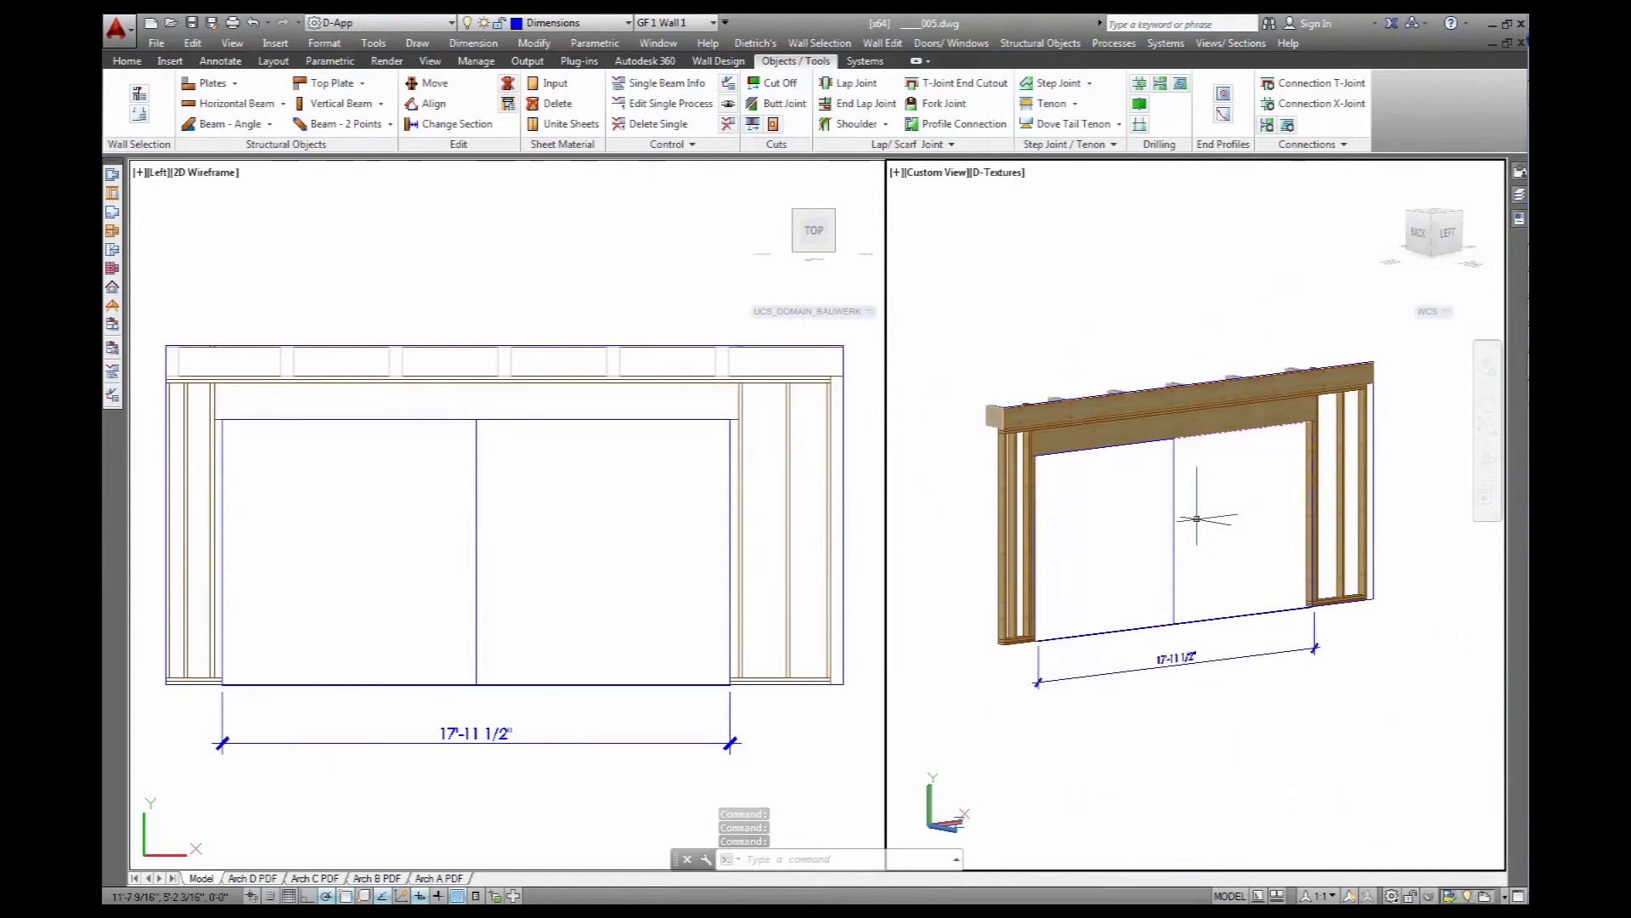